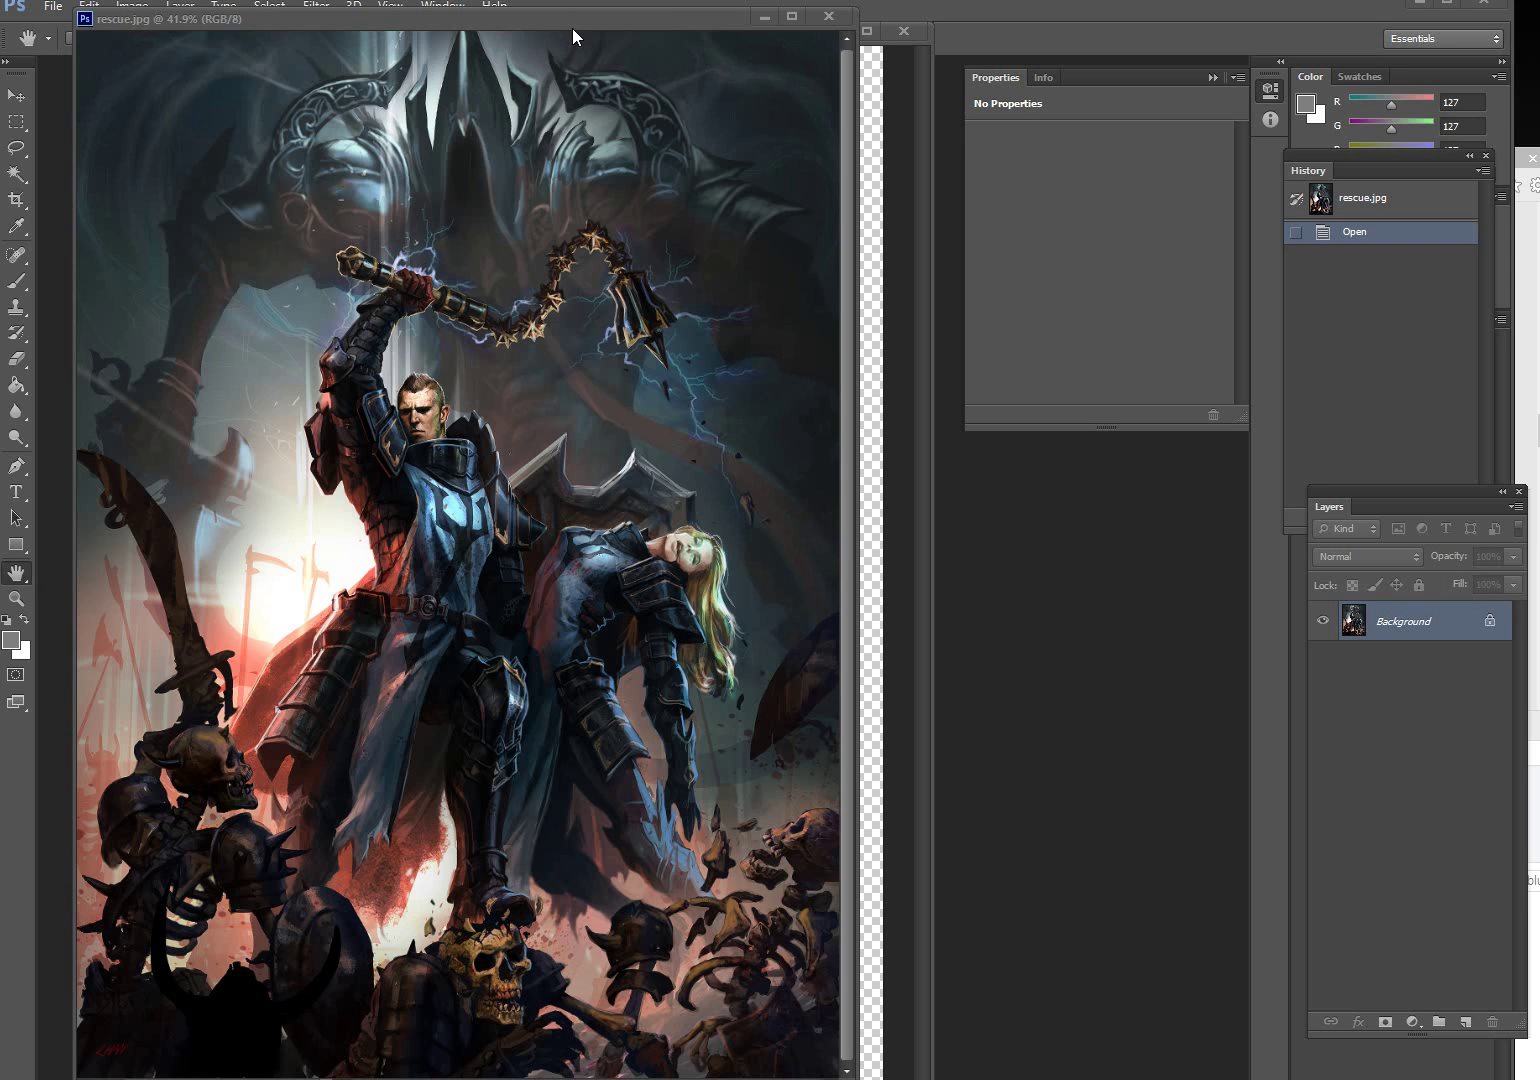
# Drag the rescue.jpg window down to the bottom of the screen to uncover the transparent 성기사04.psd canvas
pyautogui.moveTo(606, 18); pyautogui.dragTo(997, 1070)
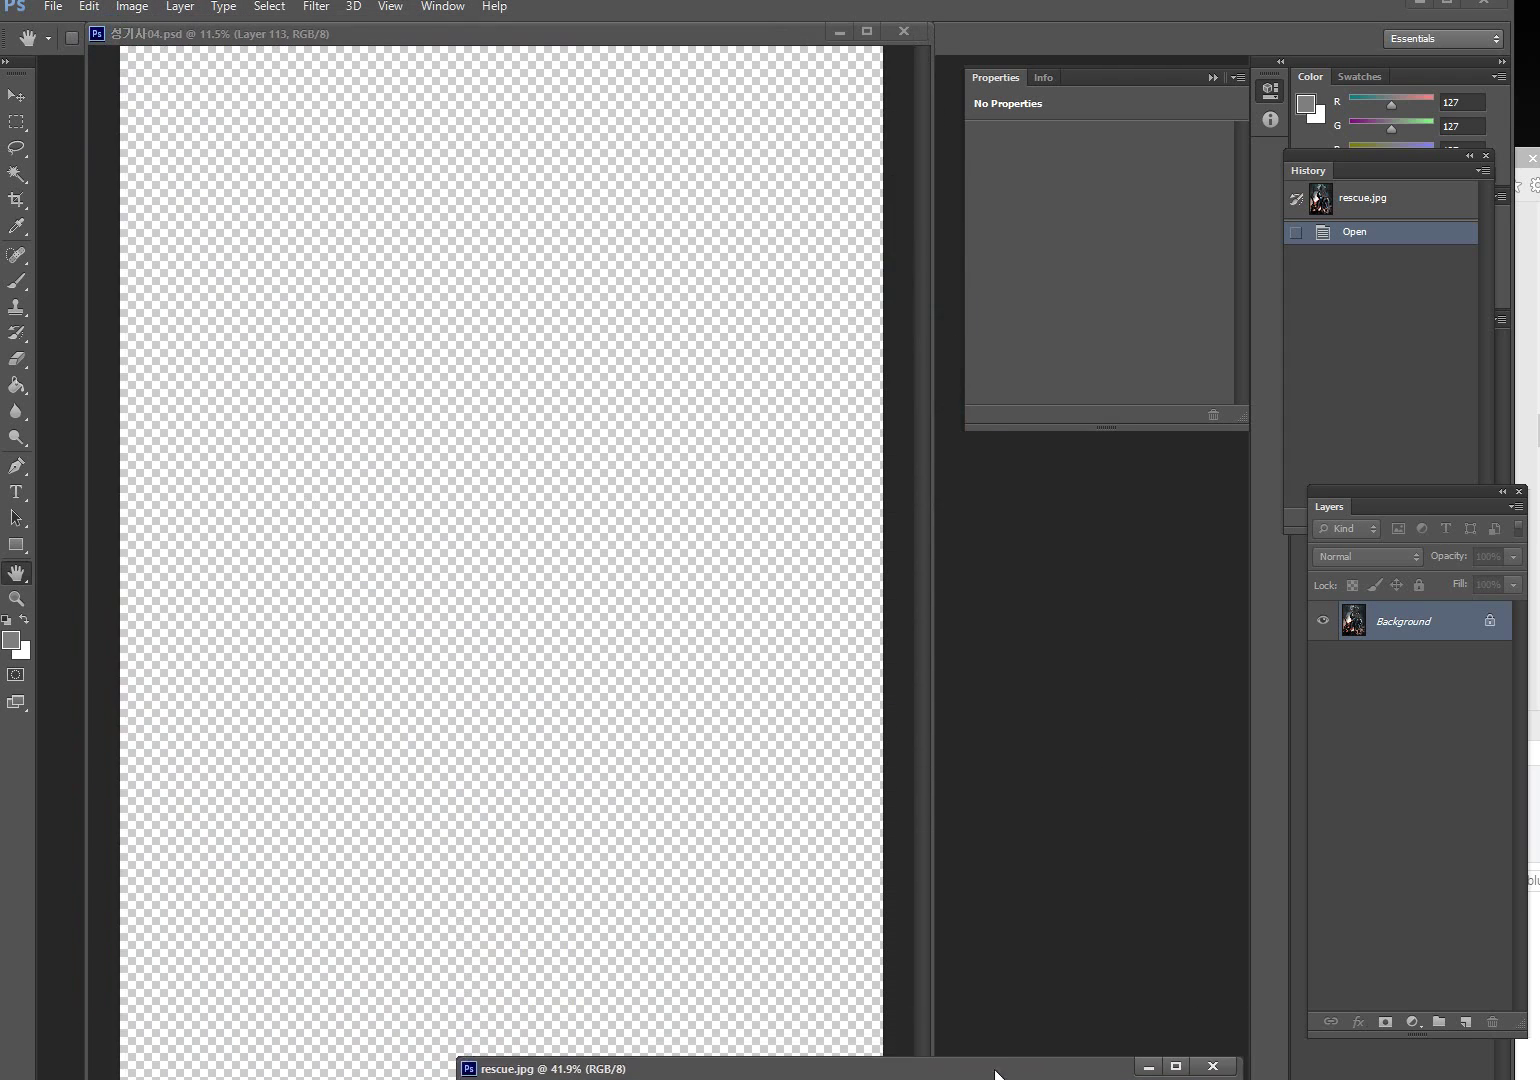
# Close rescue.jpg, then turn on Layer 150, Layer 150 copy and Layer 150 copy 2
pyautogui.click(1218, 1069)
pyautogui.moveTo(1517, 788); pyautogui.dragTo(1528, 1020)
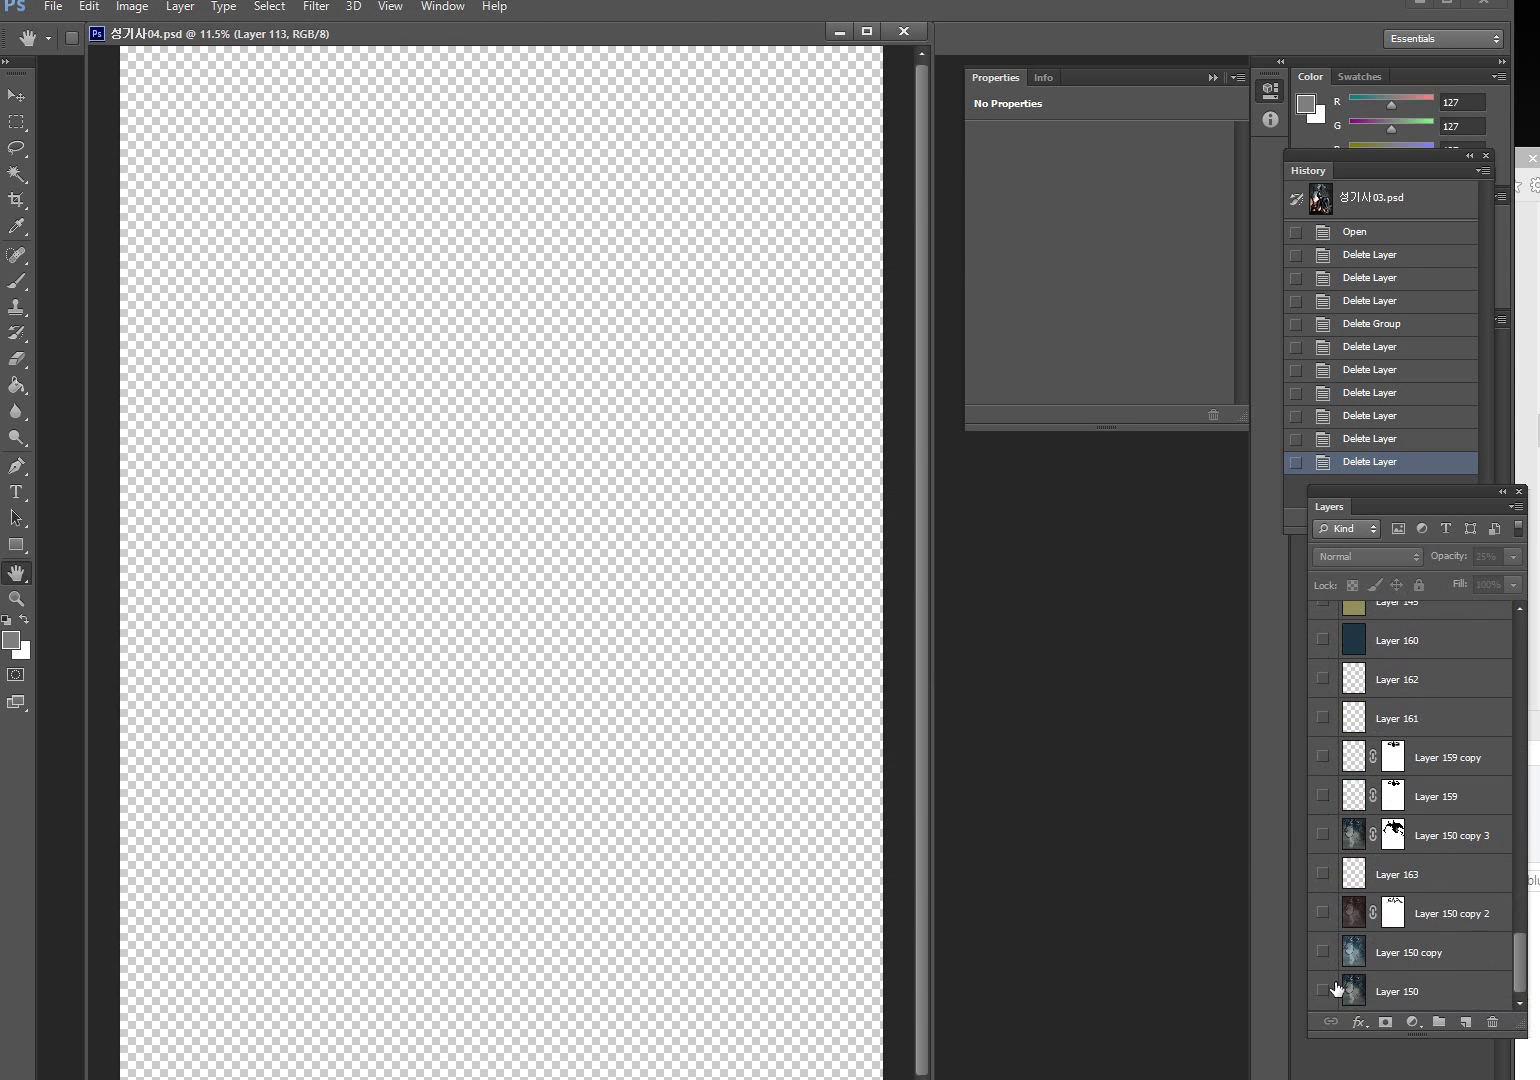
pyautogui.click(1323, 992)
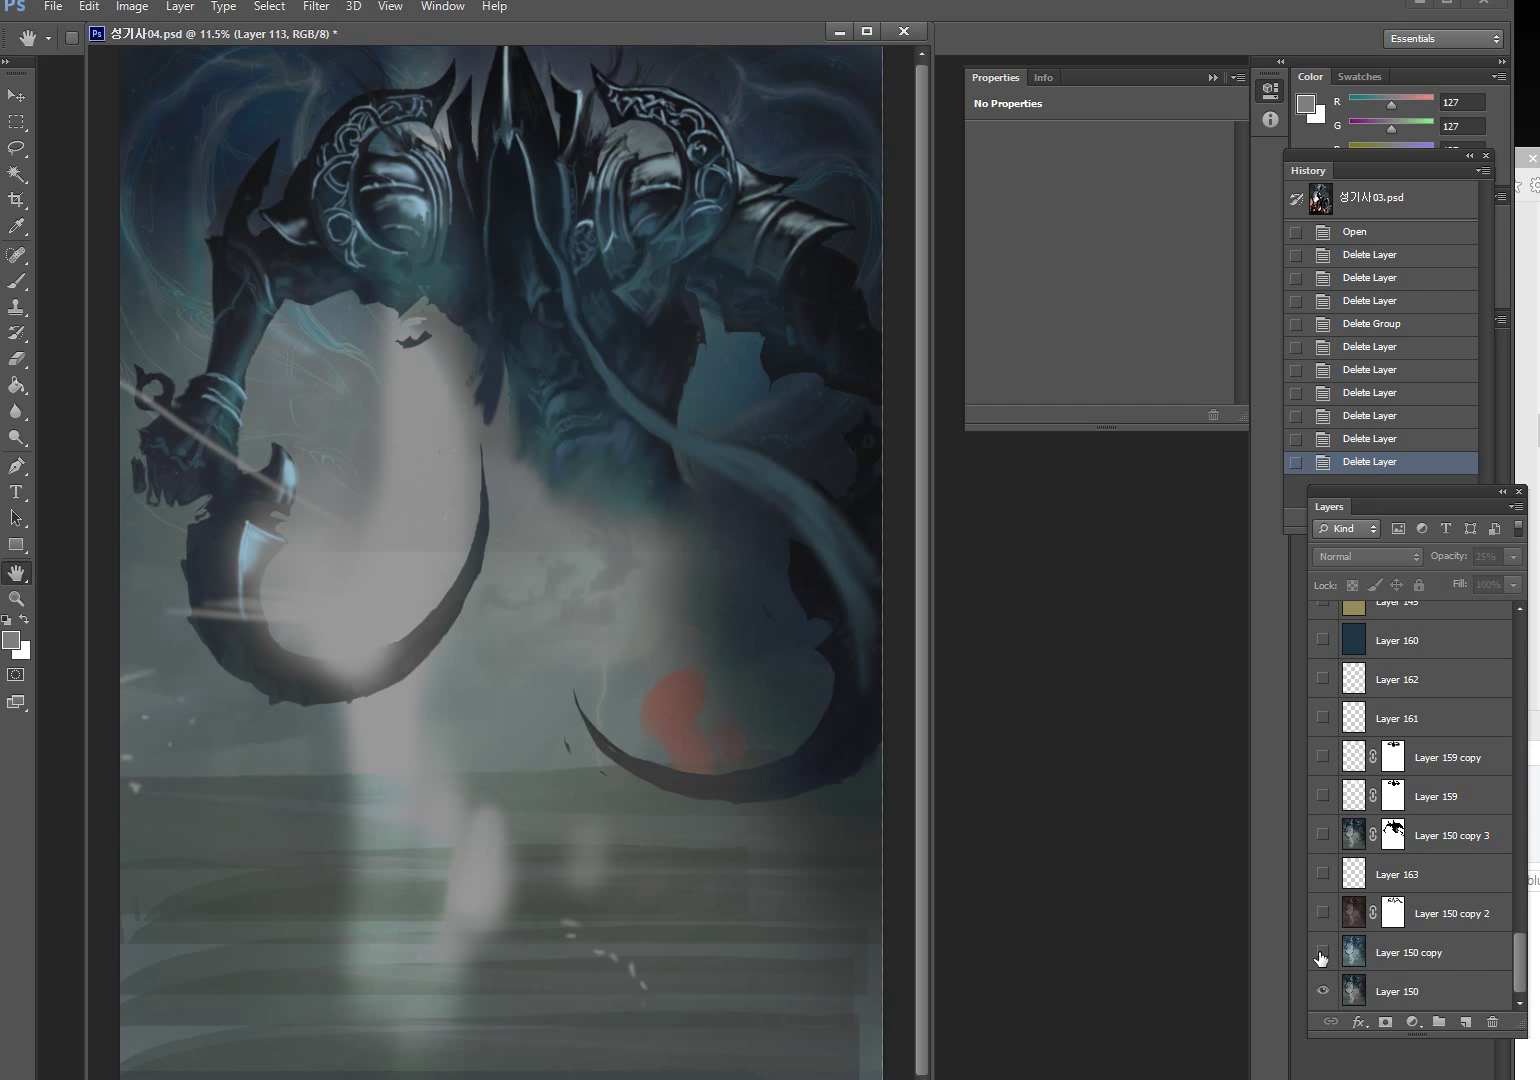
pyautogui.click(1322, 953)
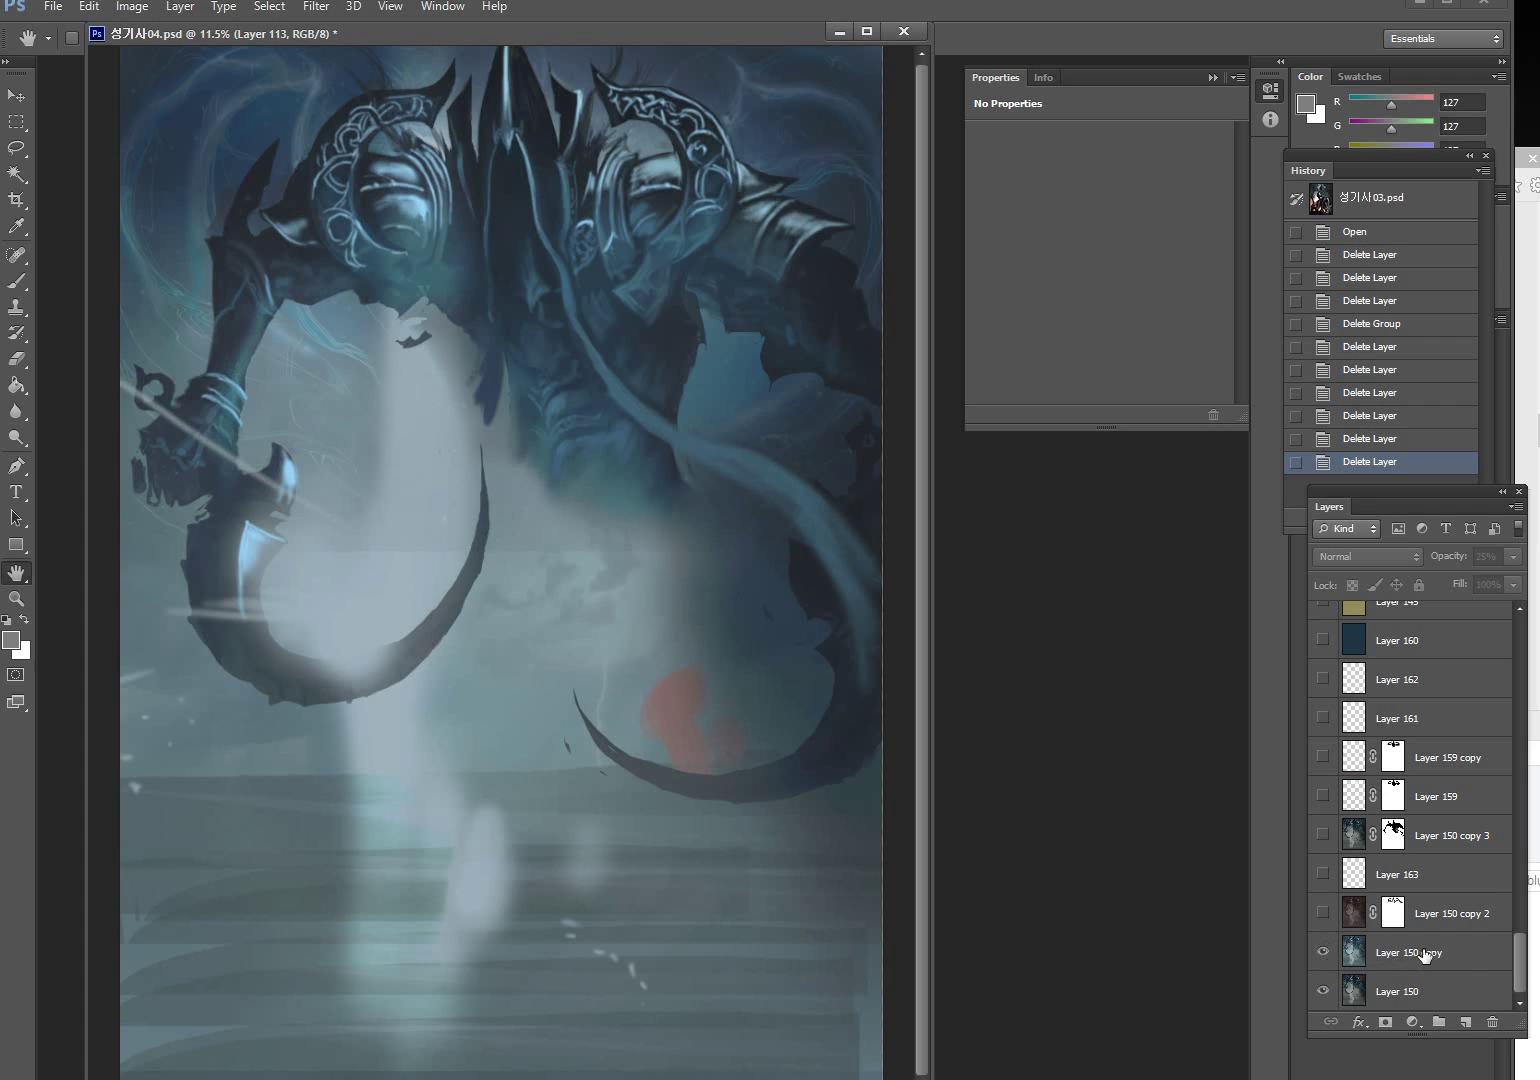
pyautogui.click(1322, 913)
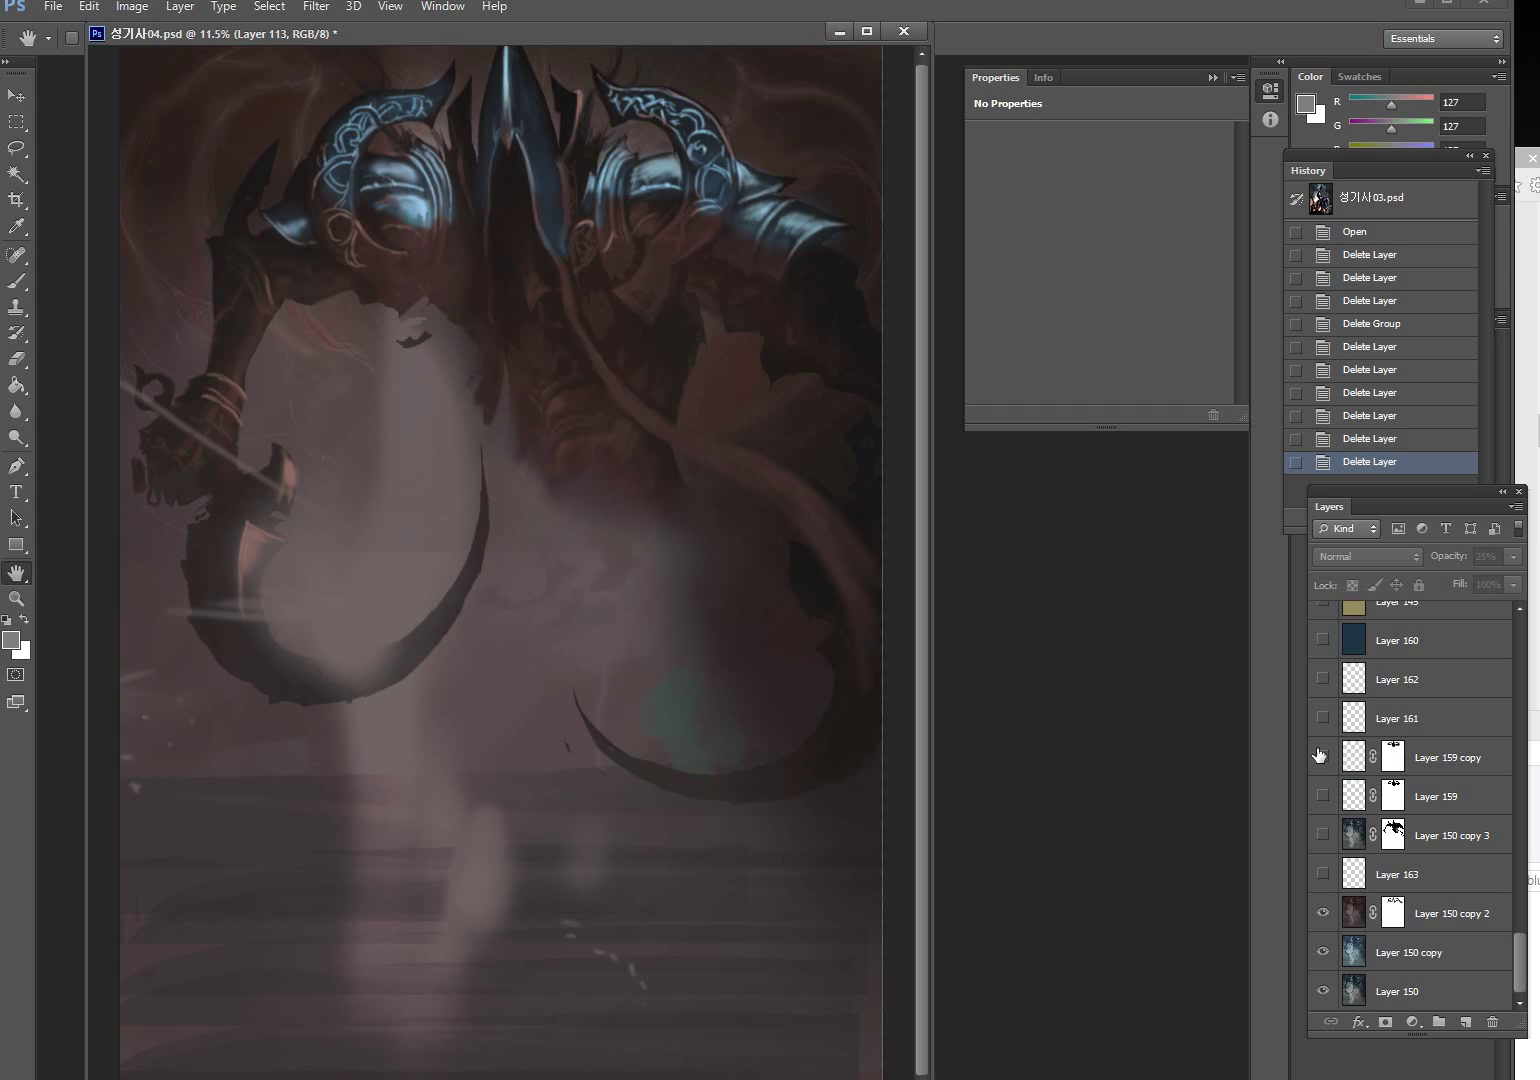
# Turn on Layers 163, 150 copy 3, 159, 159 copy, 161 and 162 for the streak, helmet and swirls
pyautogui.click(1321, 875)
pyautogui.click(1320, 836)
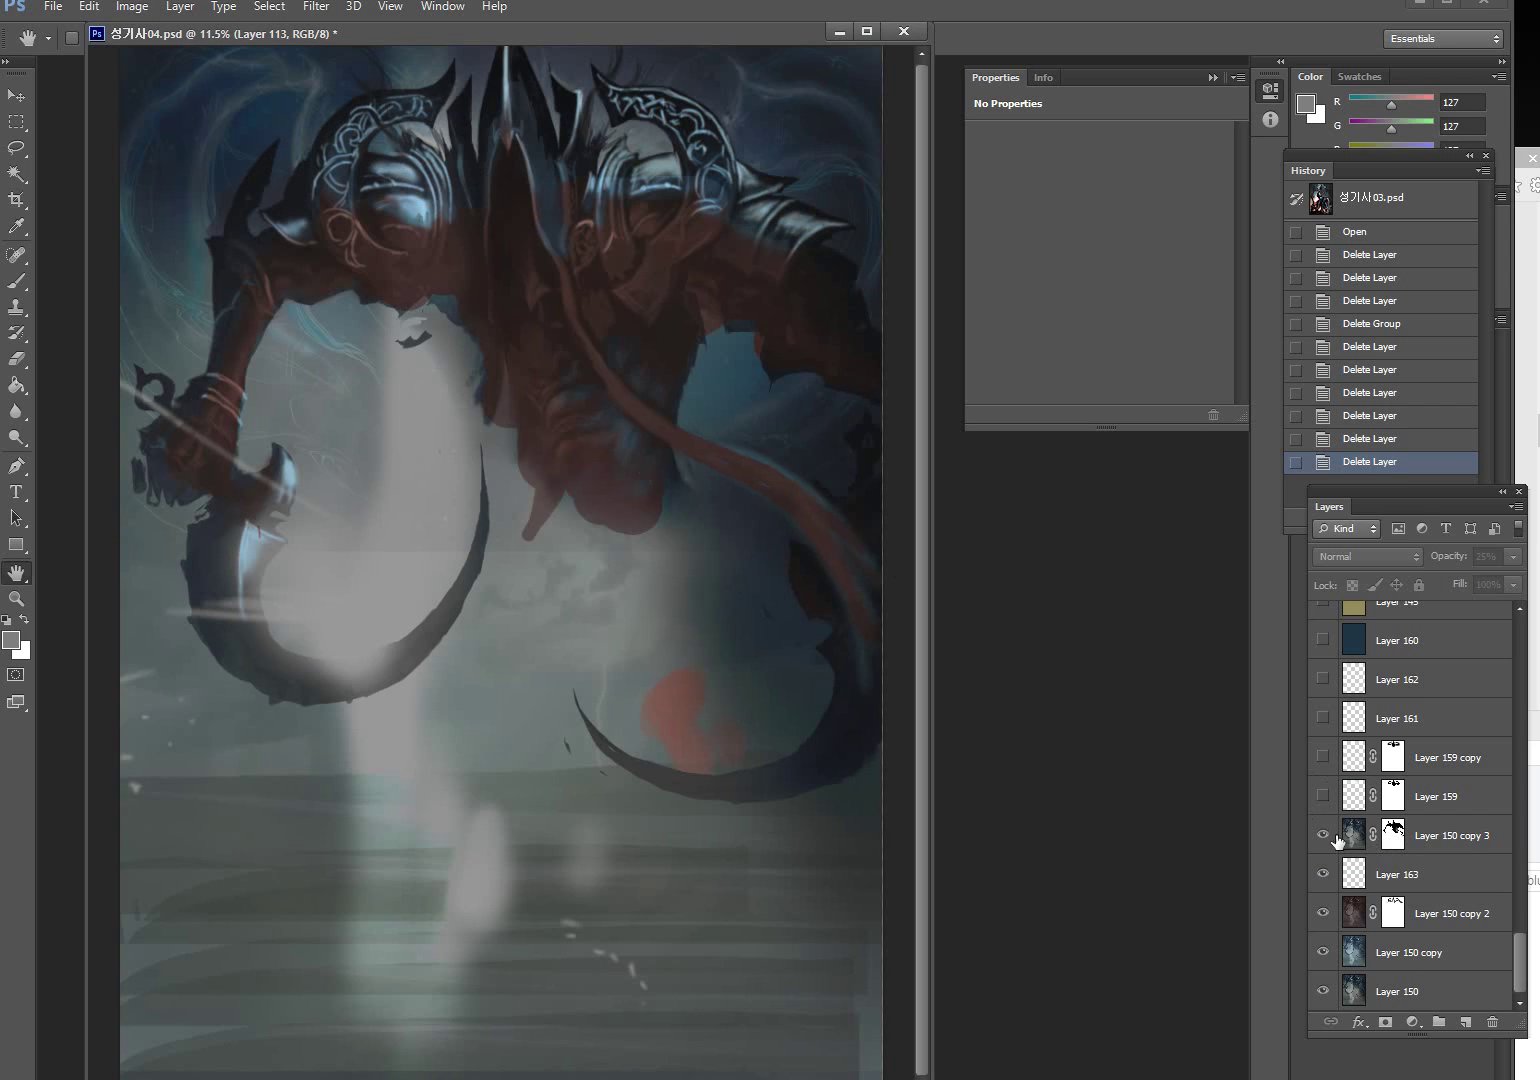
pyautogui.click(1322, 796)
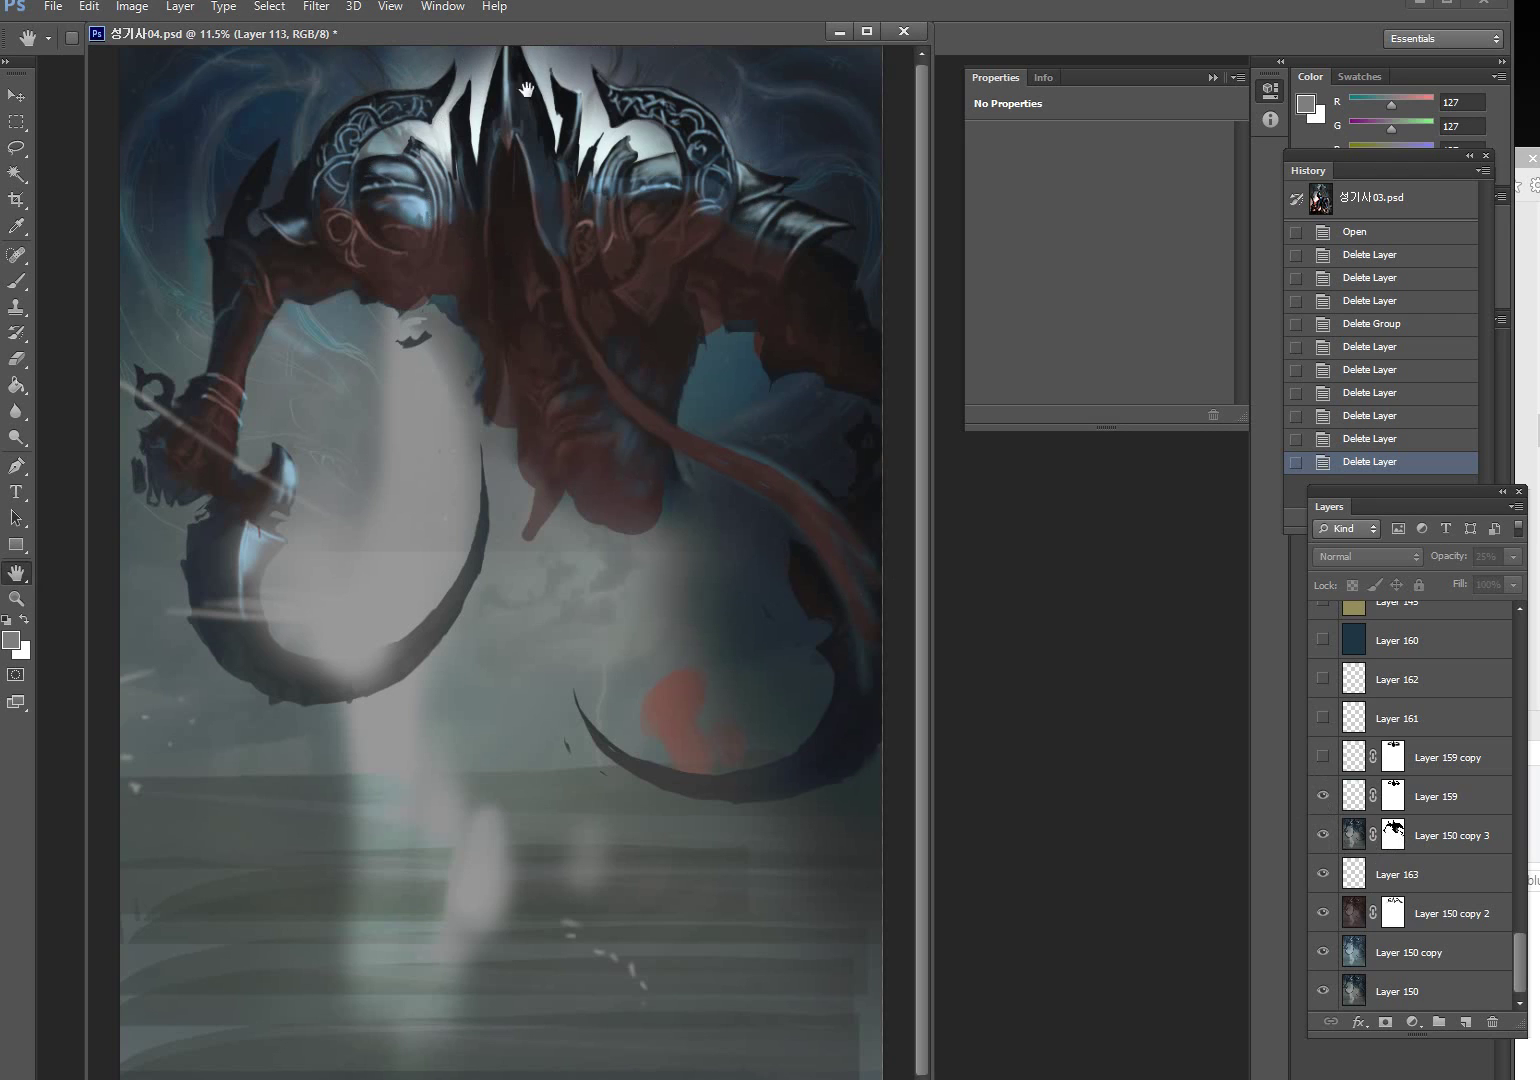
pyautogui.click(1323, 758)
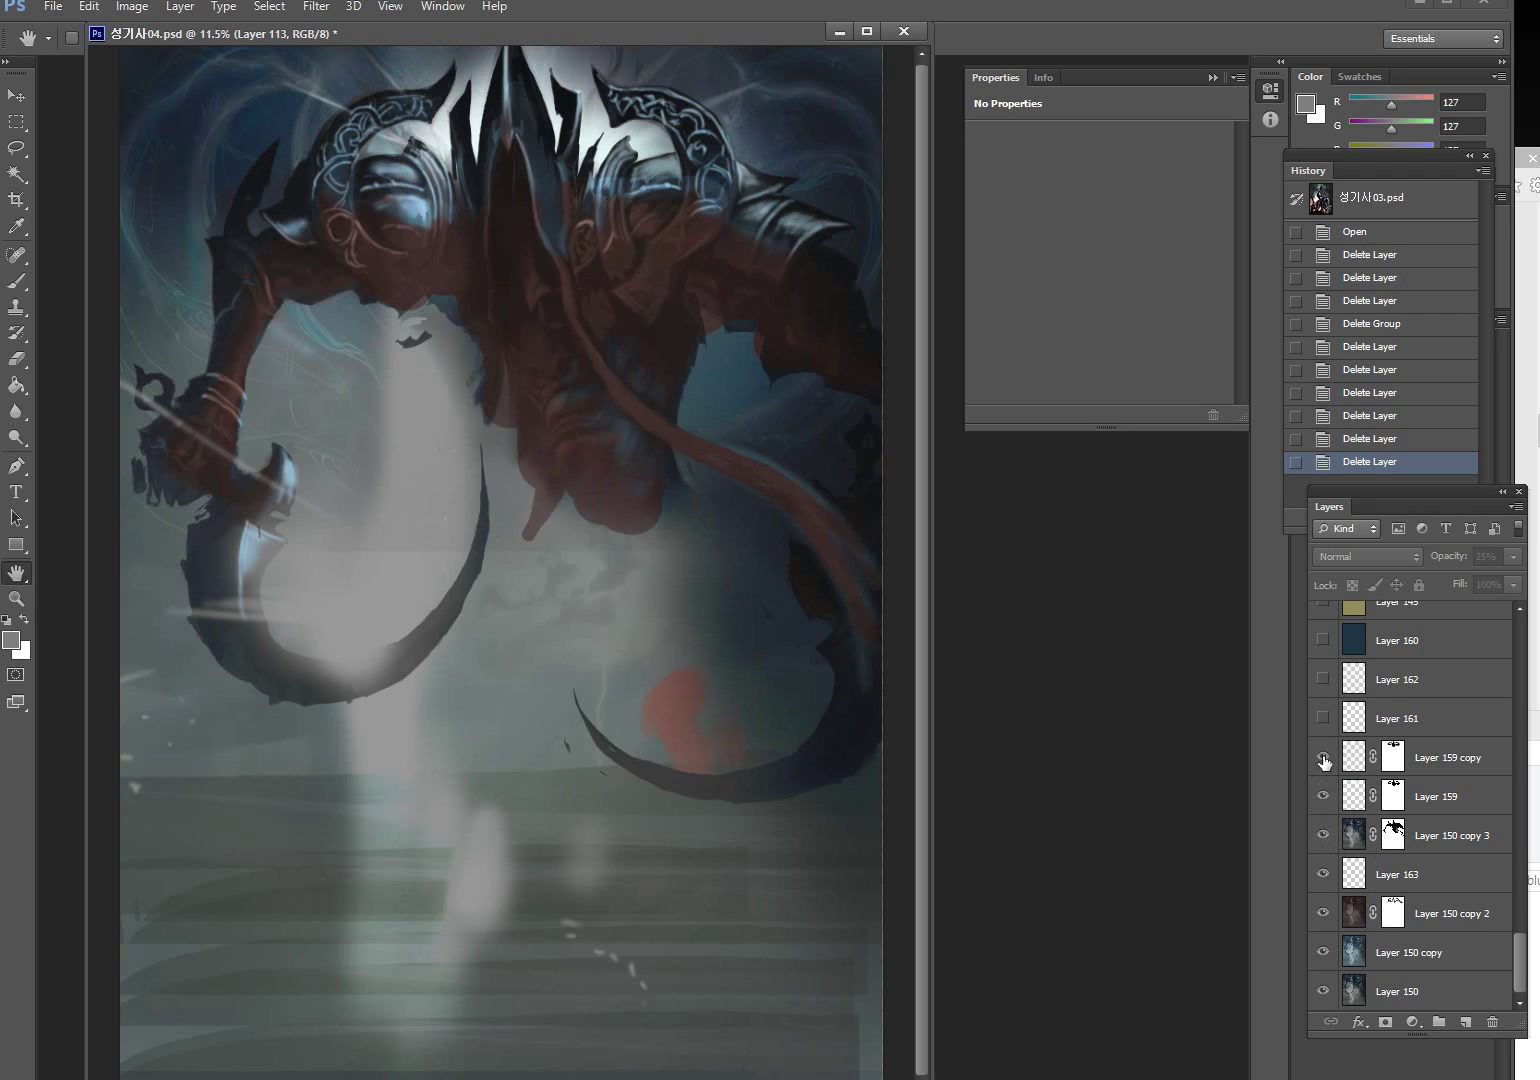
pyautogui.click(1323, 719)
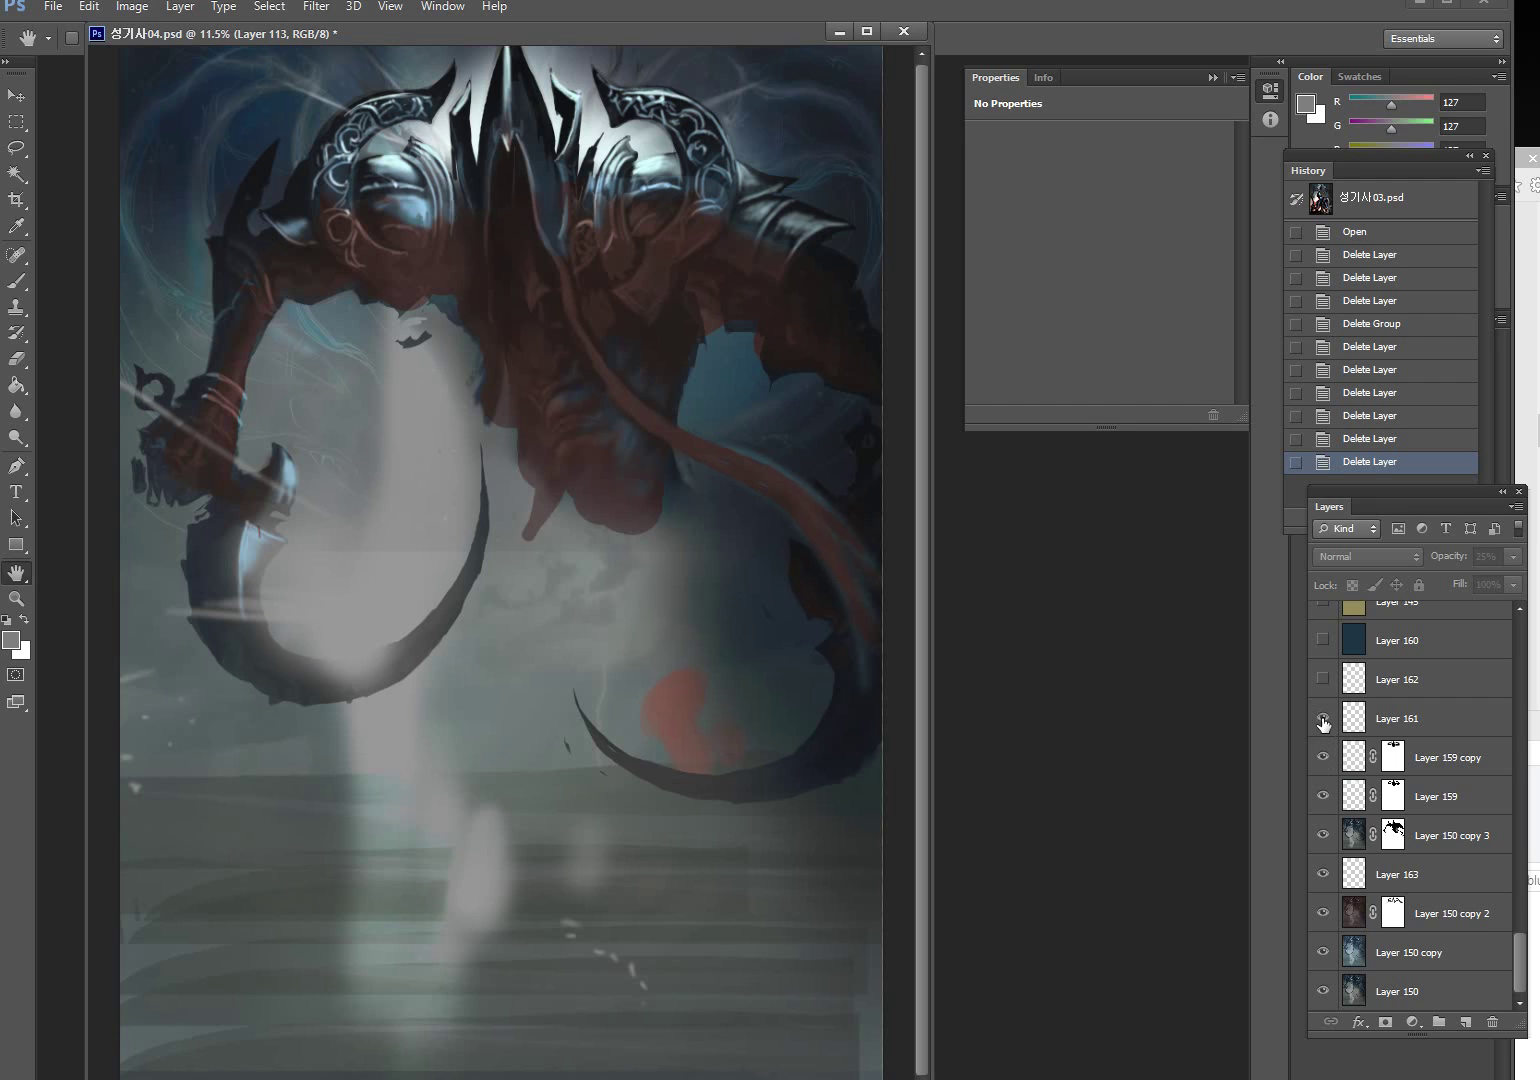
pyautogui.click(1323, 680)
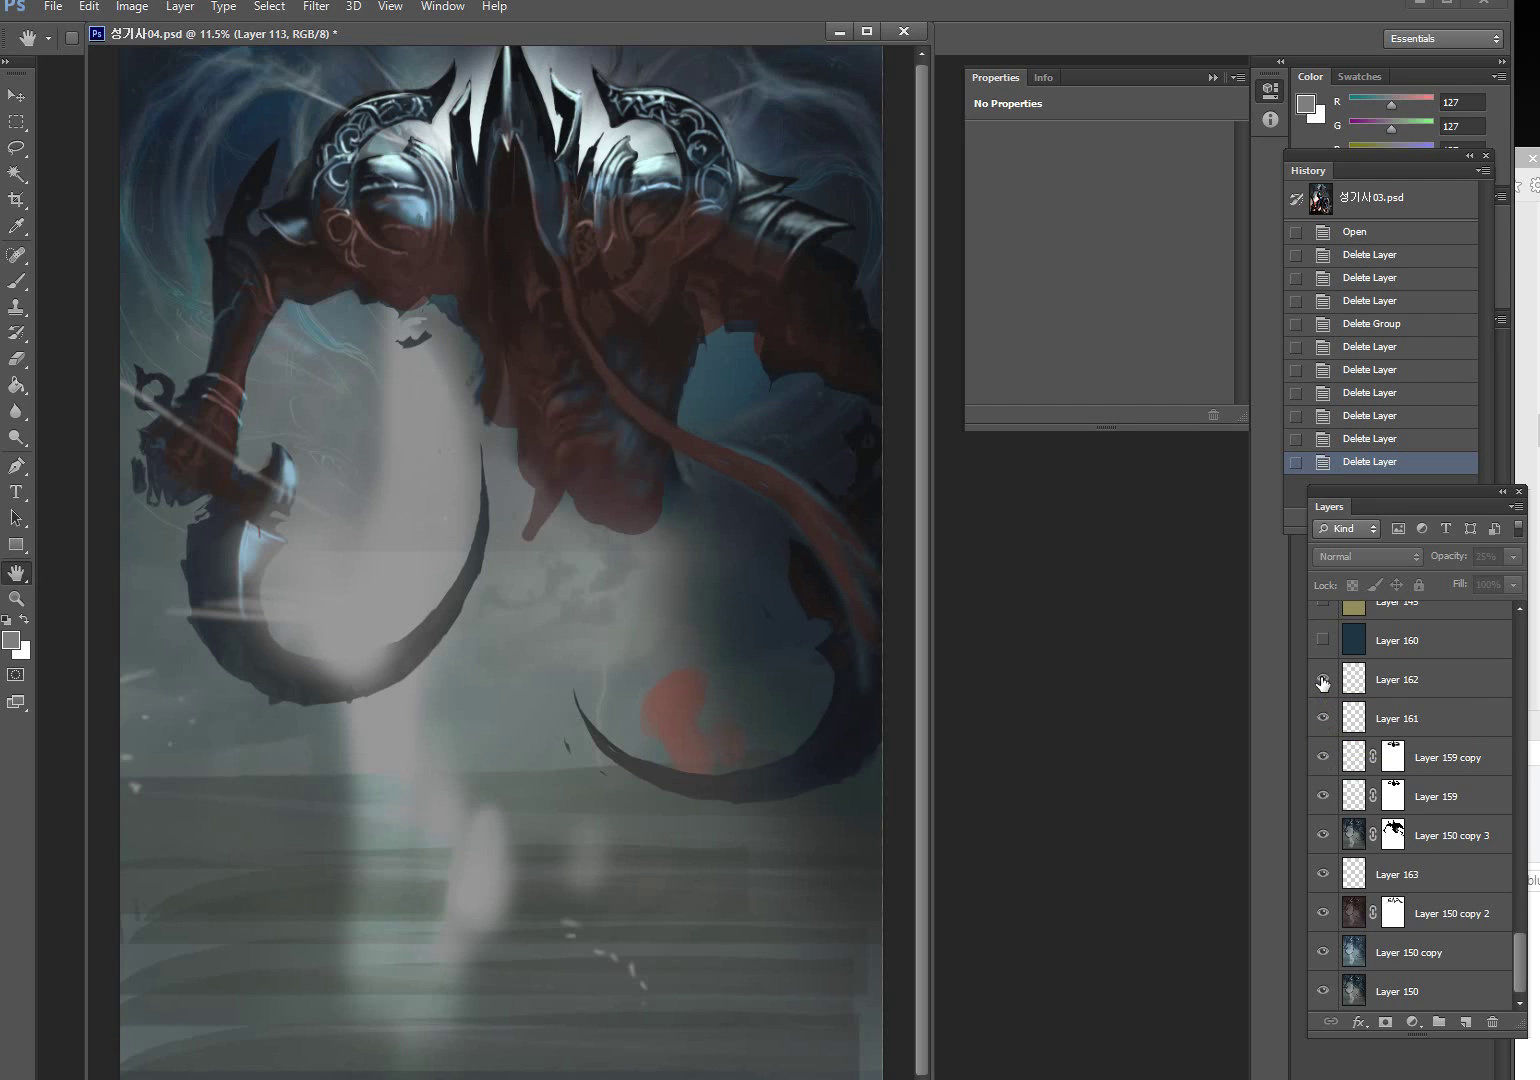
# Turn on Layer 160 (Screen, 46%) and Layer 145 (Lighten, 11%), leaving Layer 145 selected
pyautogui.scroll(2, 1324, 690)
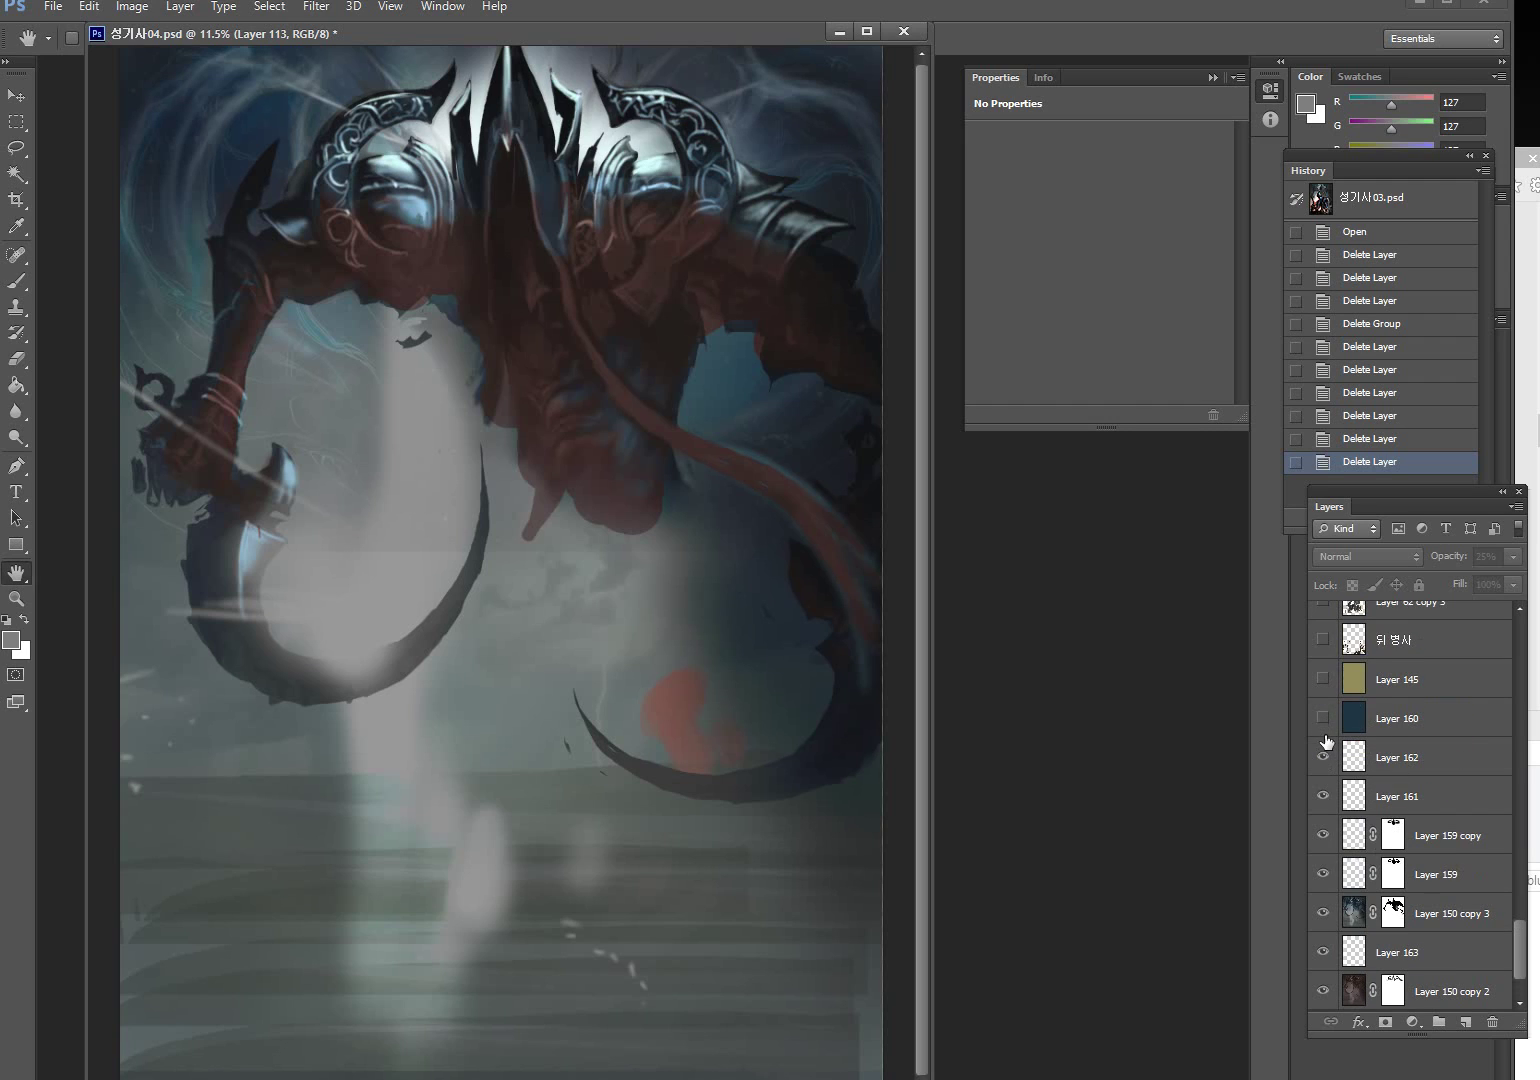
pyautogui.scroll(1, 1325, 735)
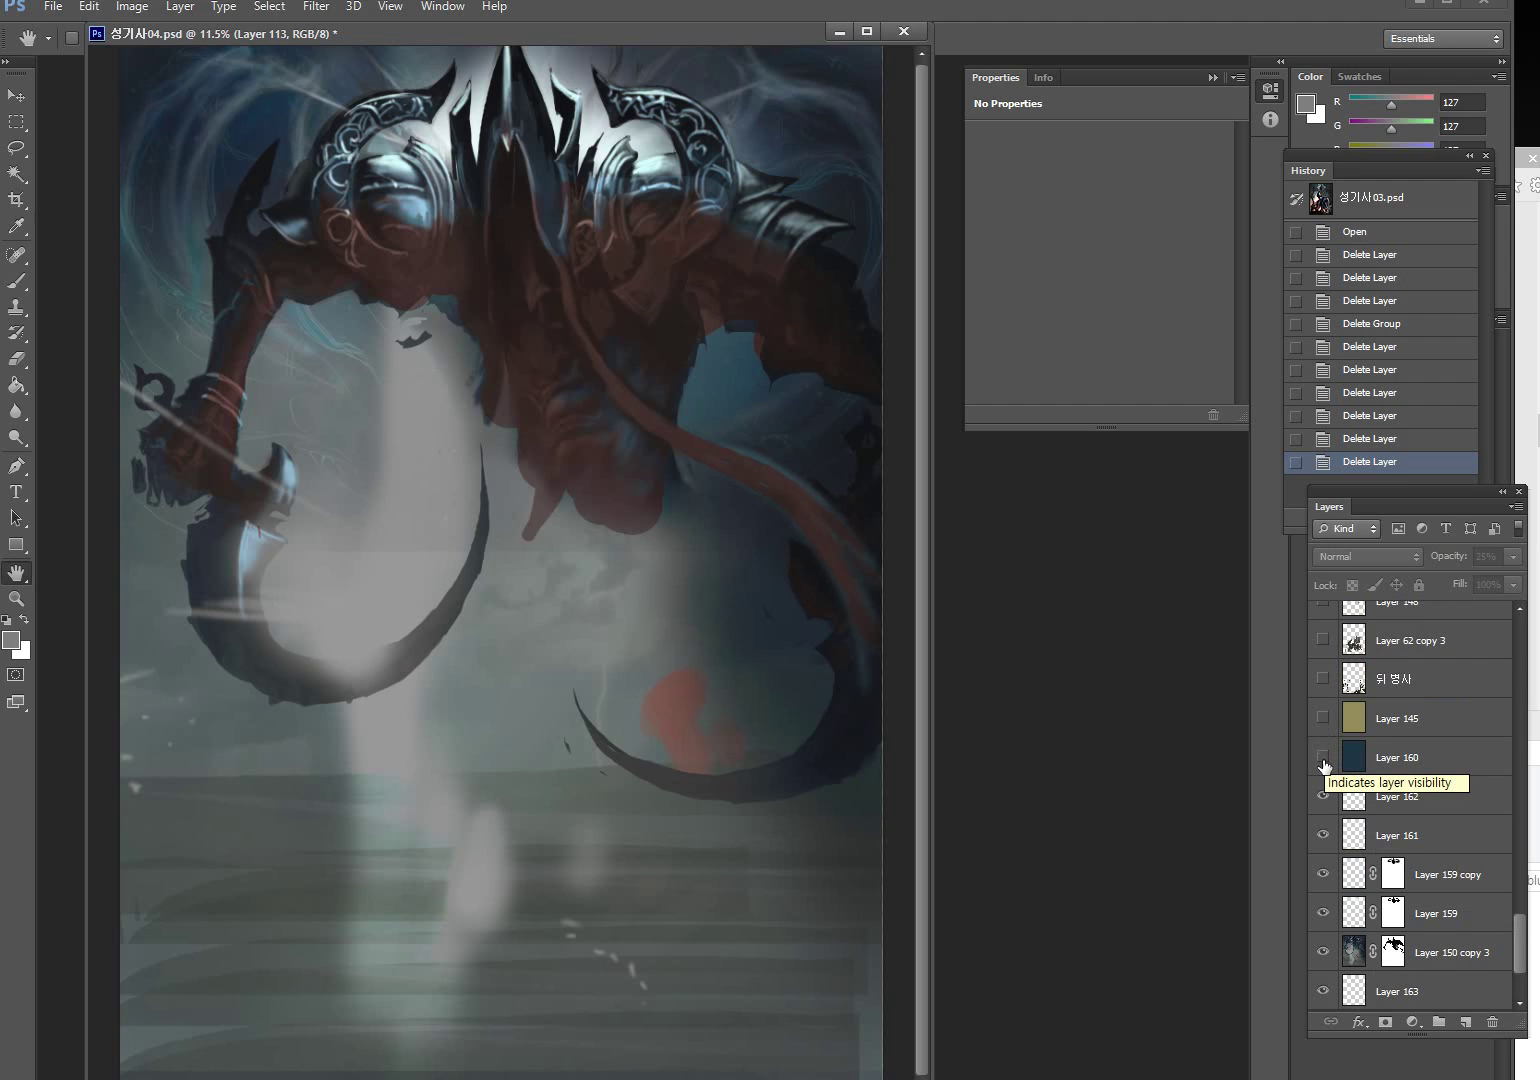
pyautogui.click(1324, 760)
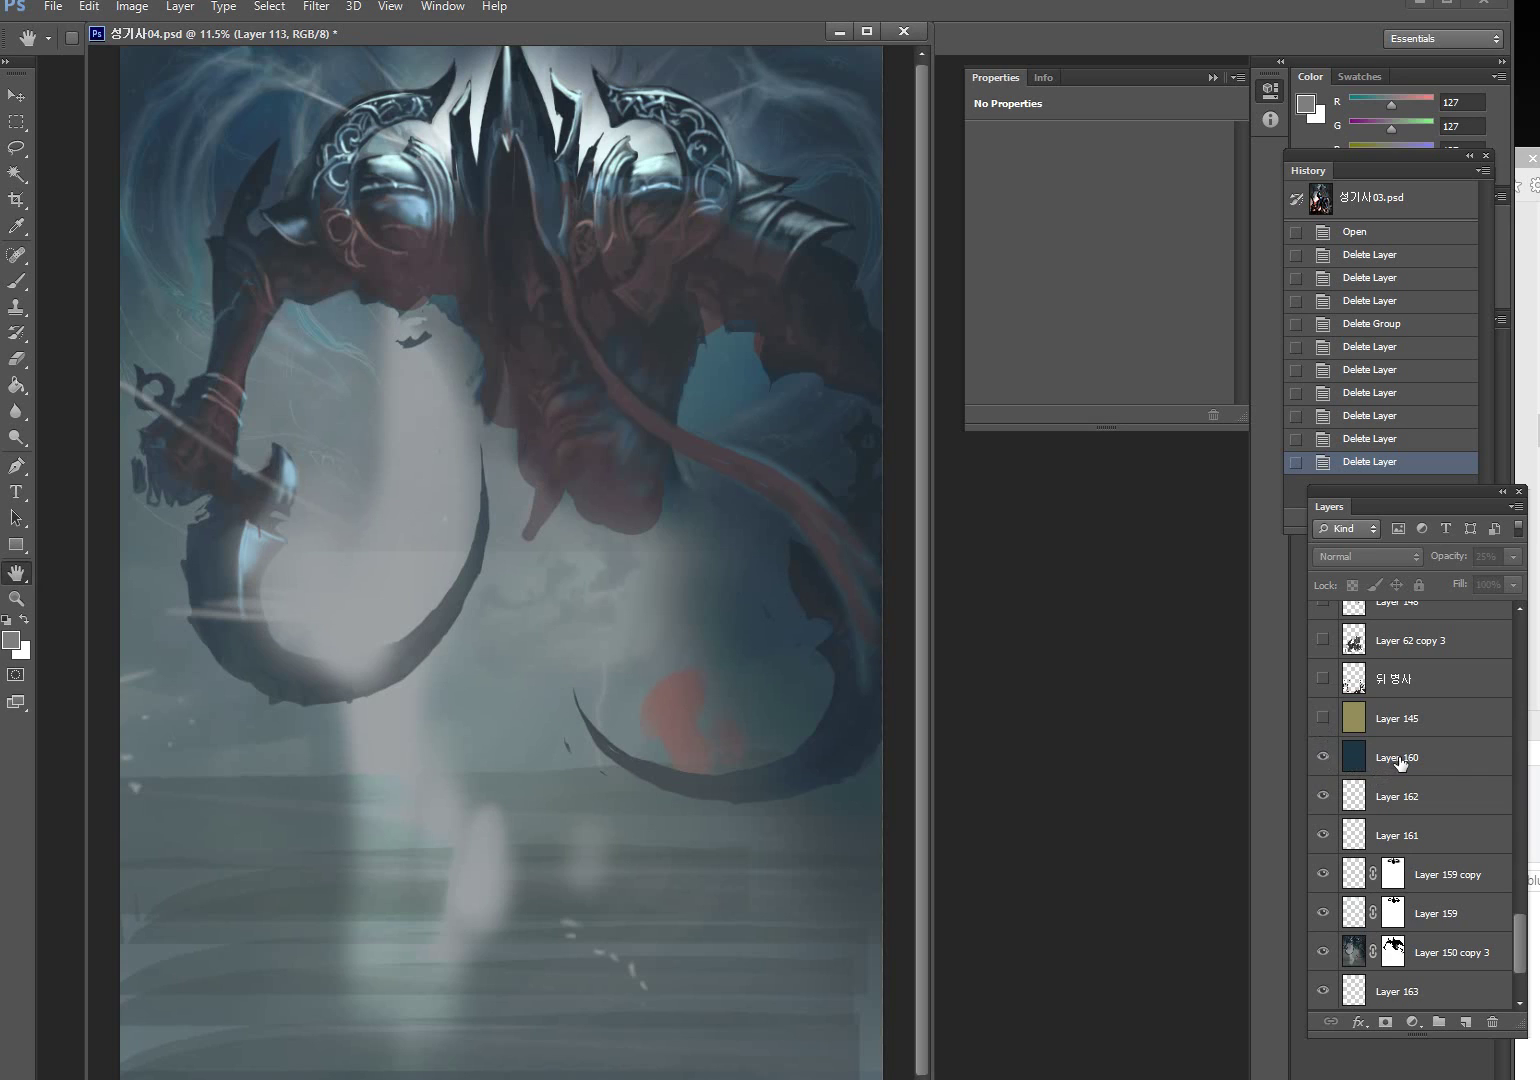
pyautogui.click(1398, 762)
pyautogui.click(1323, 719)
pyautogui.click(1398, 719)
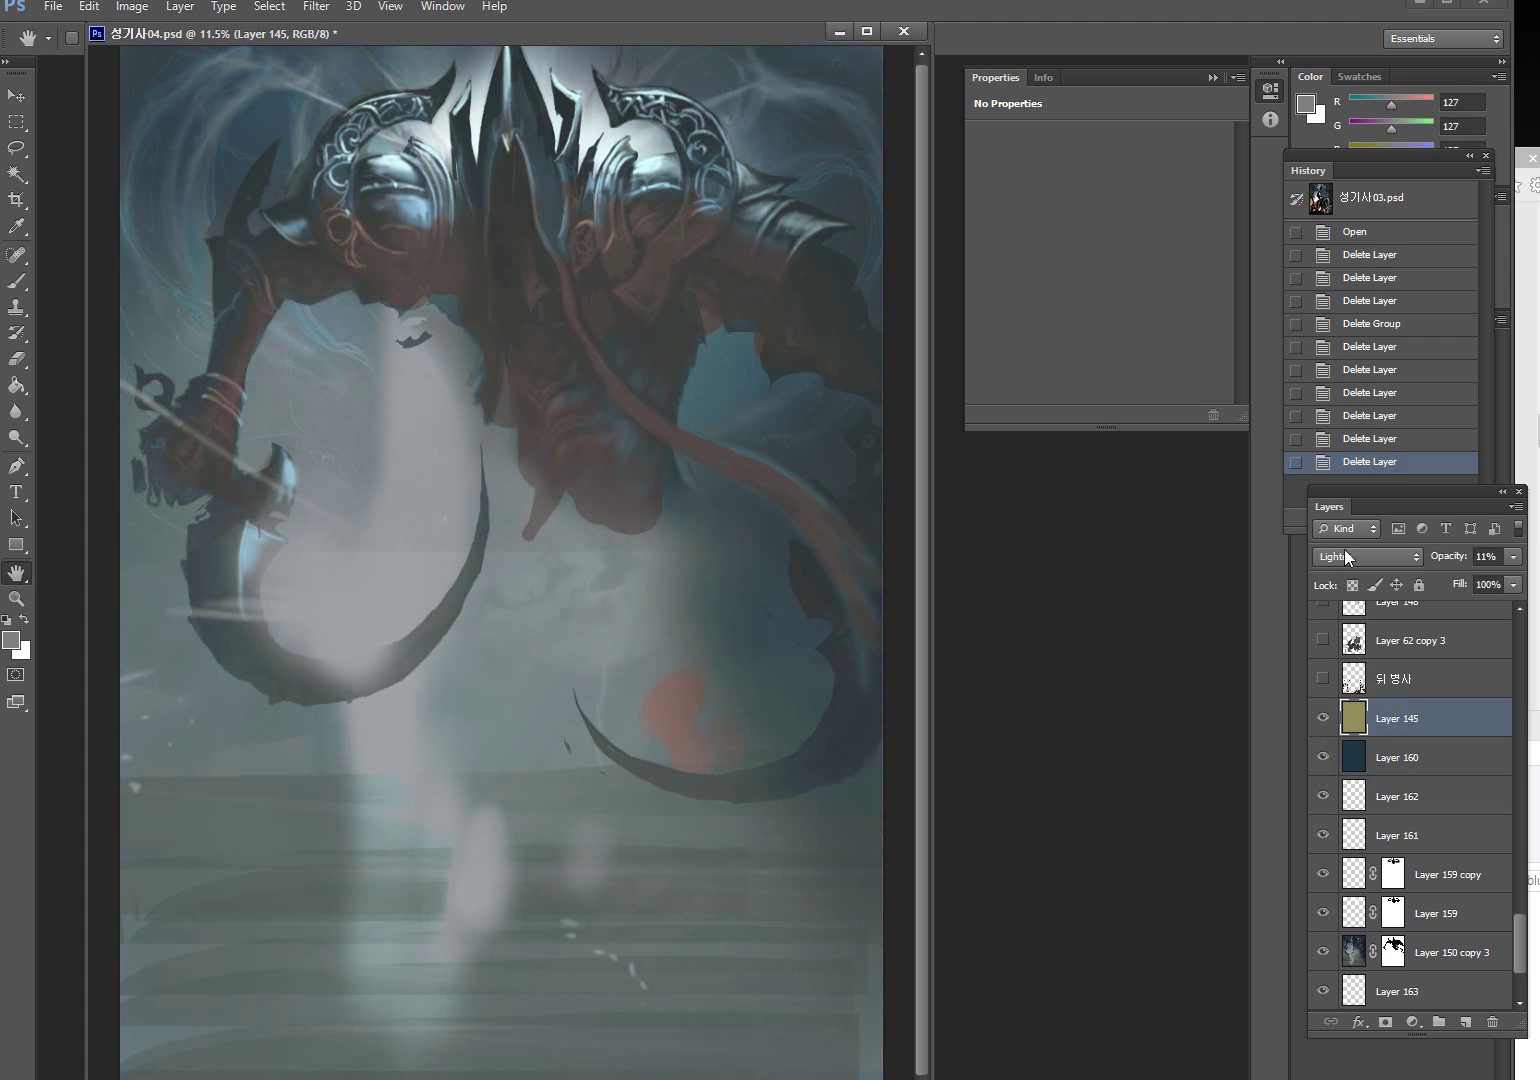
# Turn on the 뒤 병사 soldier silhouettes, Layer 148's dark shapes and Layer 62 copy 3
pyautogui.click(1324, 679)
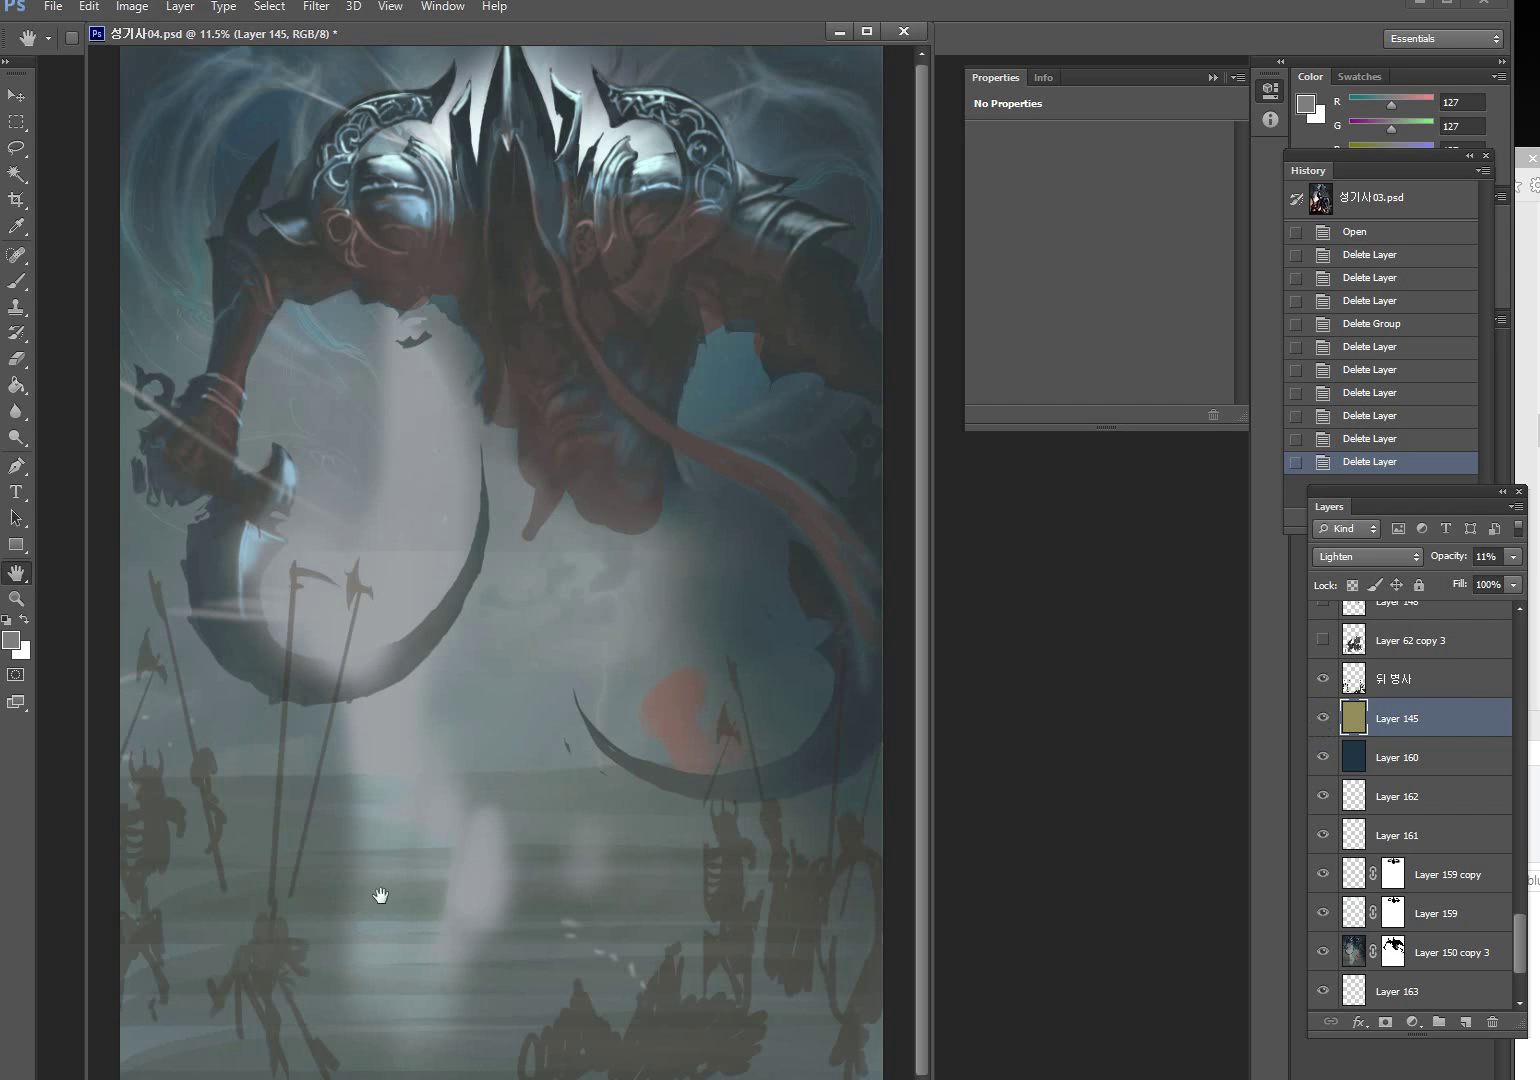
pyautogui.scroll(2, 1370, 748)
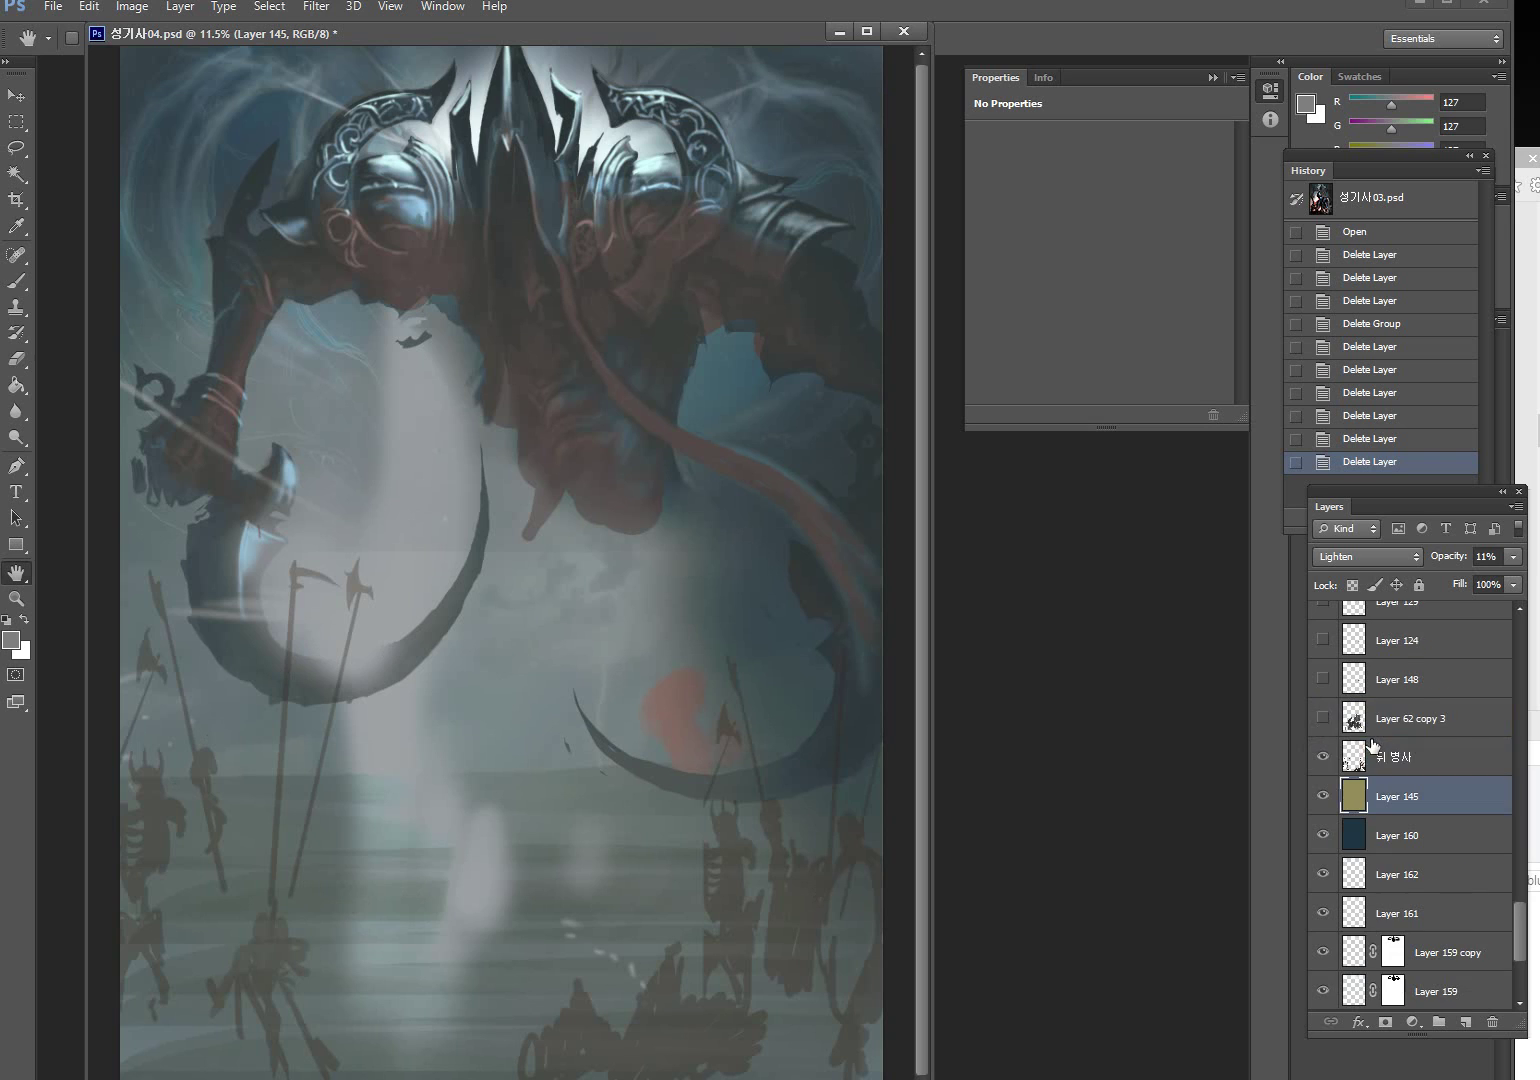
pyautogui.click(1323, 720)
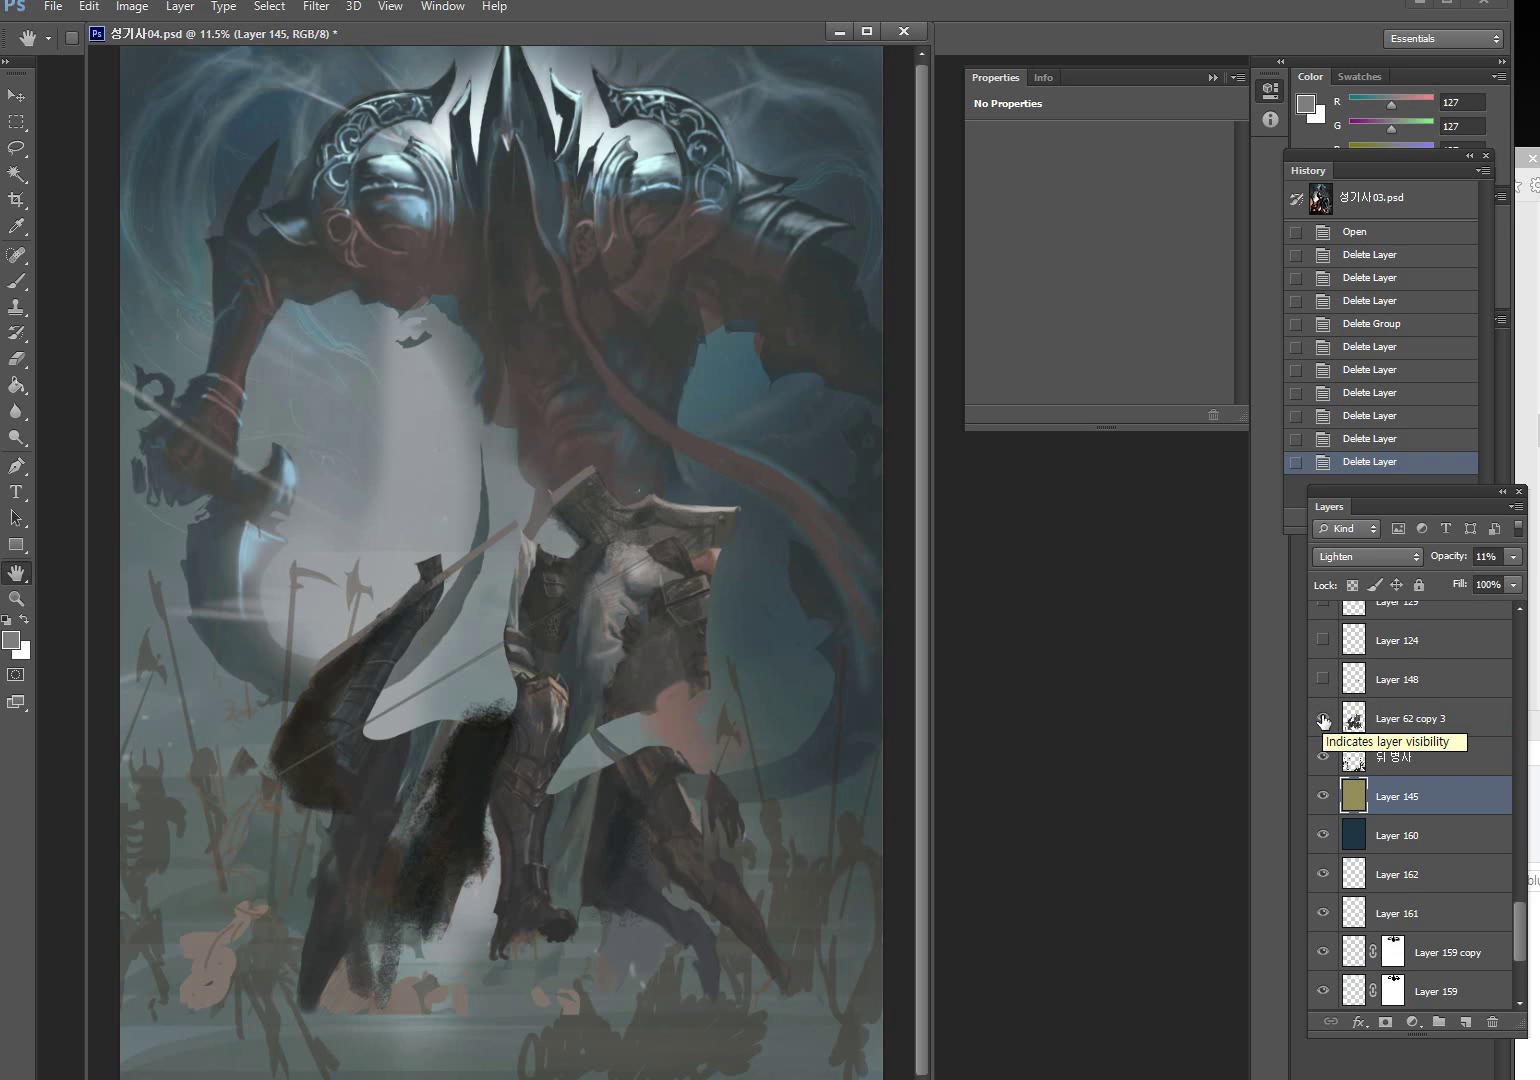
pyautogui.click(1323, 720)
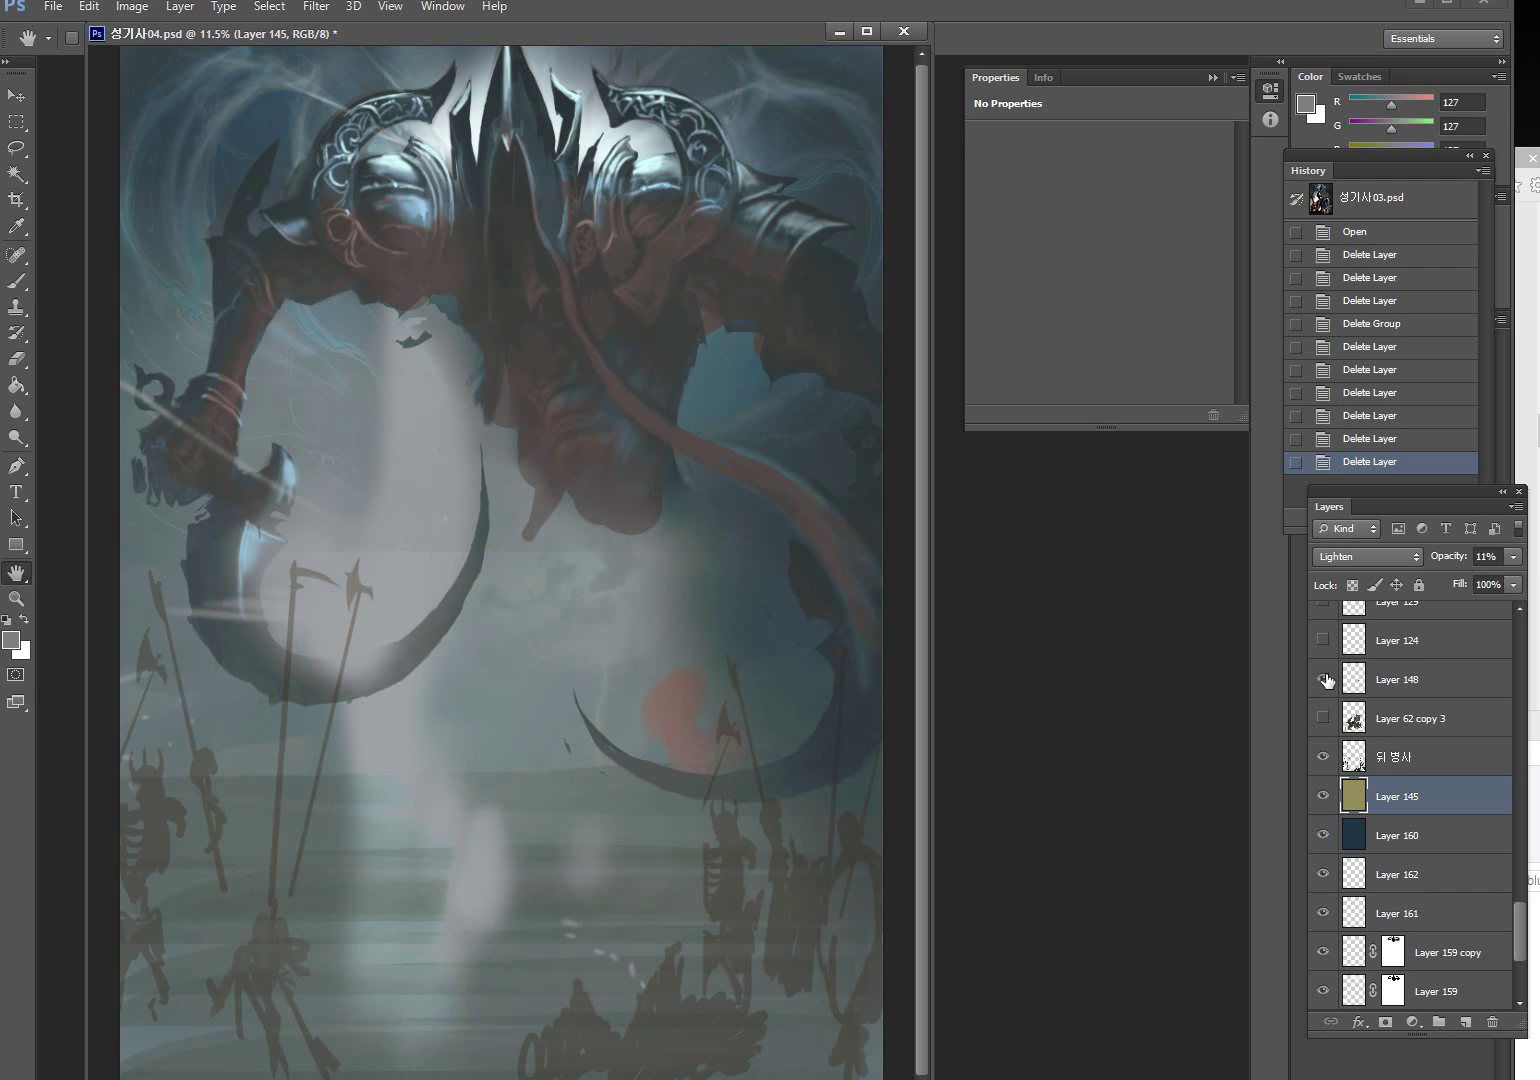
pyautogui.click(1324, 679)
pyautogui.click(1324, 717)
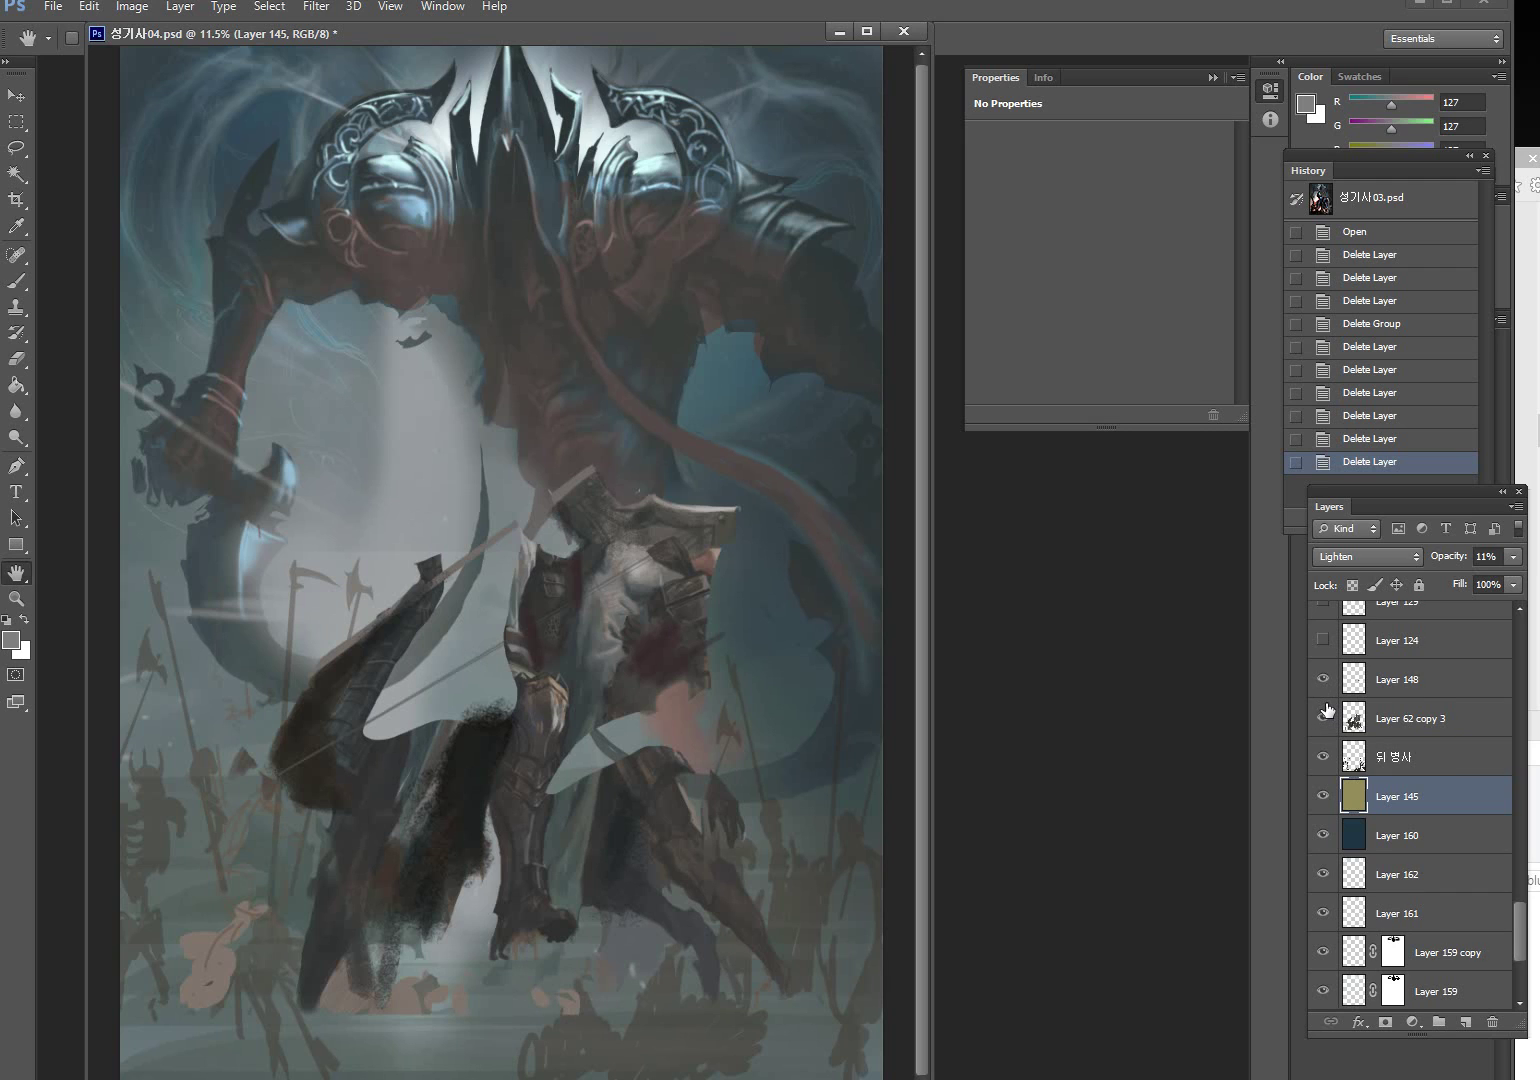
# Turn on Layer 124 armor outlines, Layers 129 and 131 light streaks, and Layer 84's knight
pyautogui.scroll(2, 1325, 710)
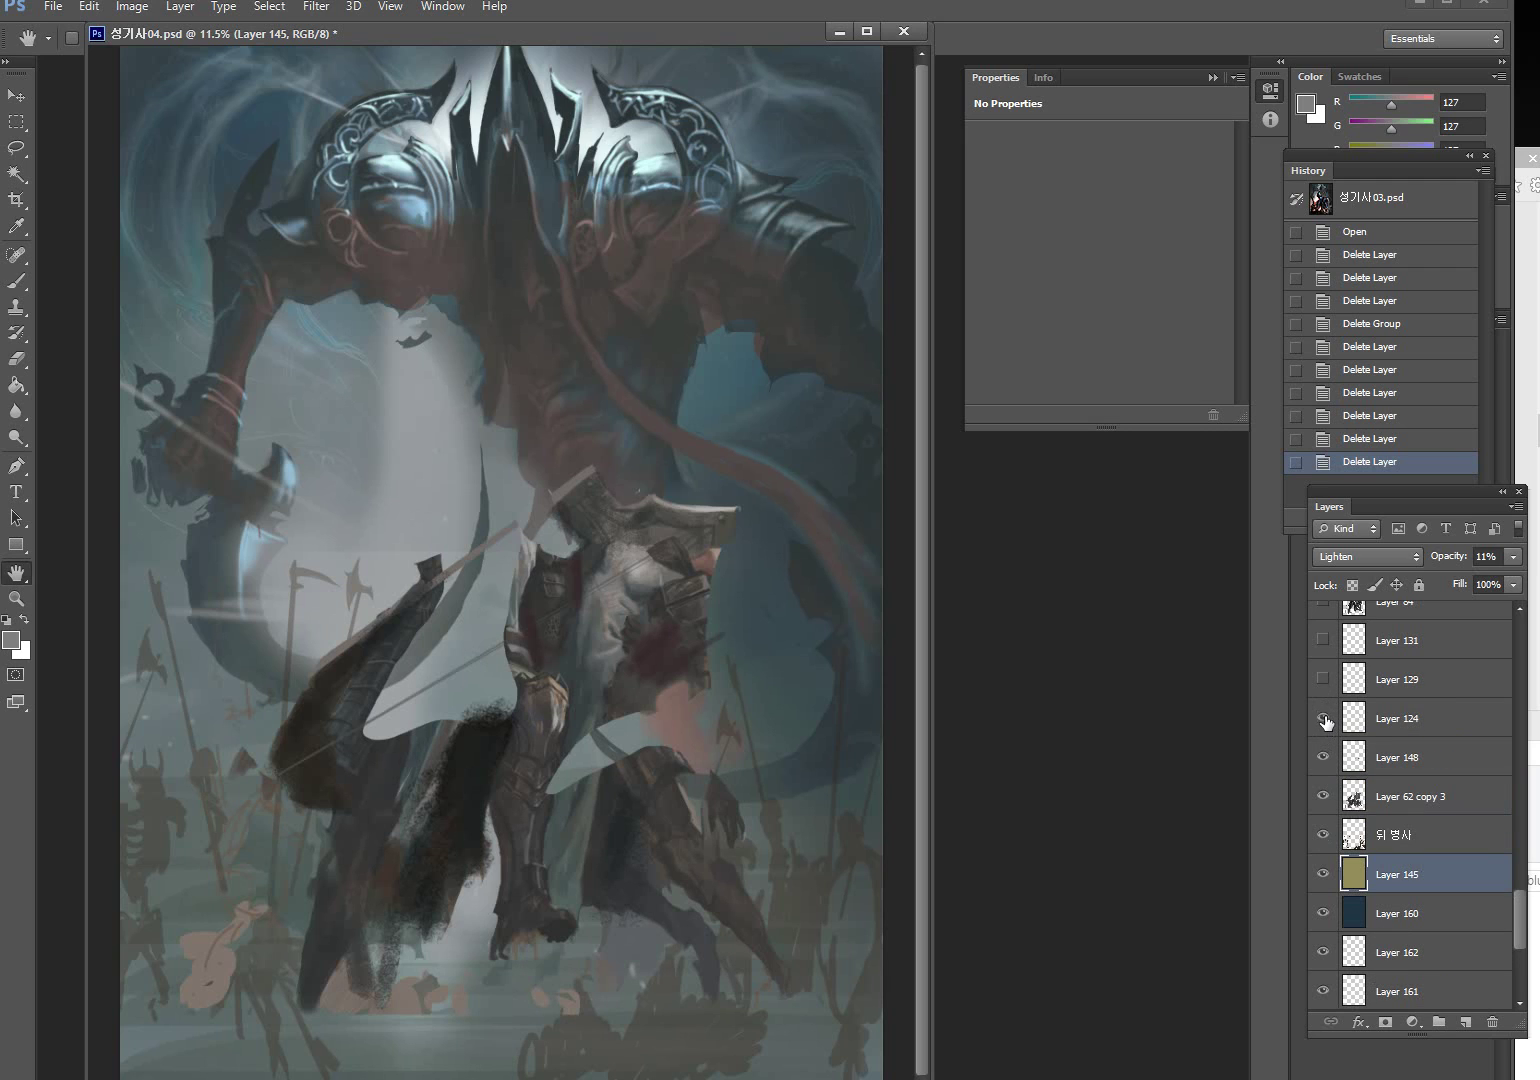
pyautogui.click(1323, 719)
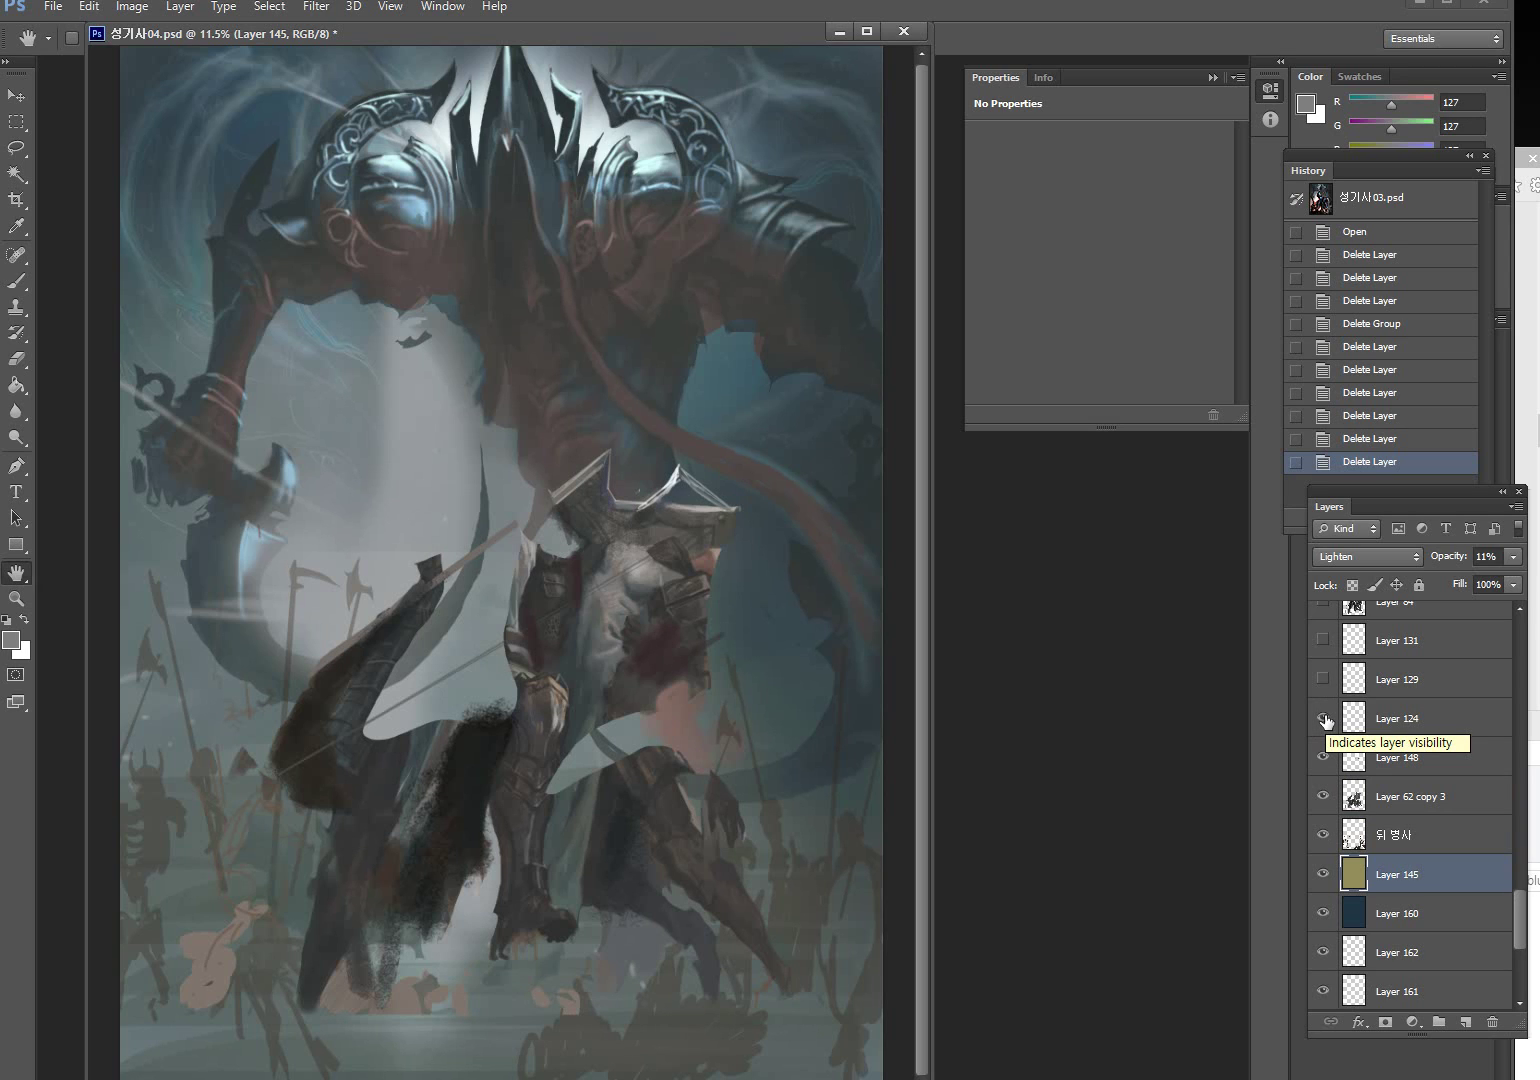
pyautogui.click(1323, 680)
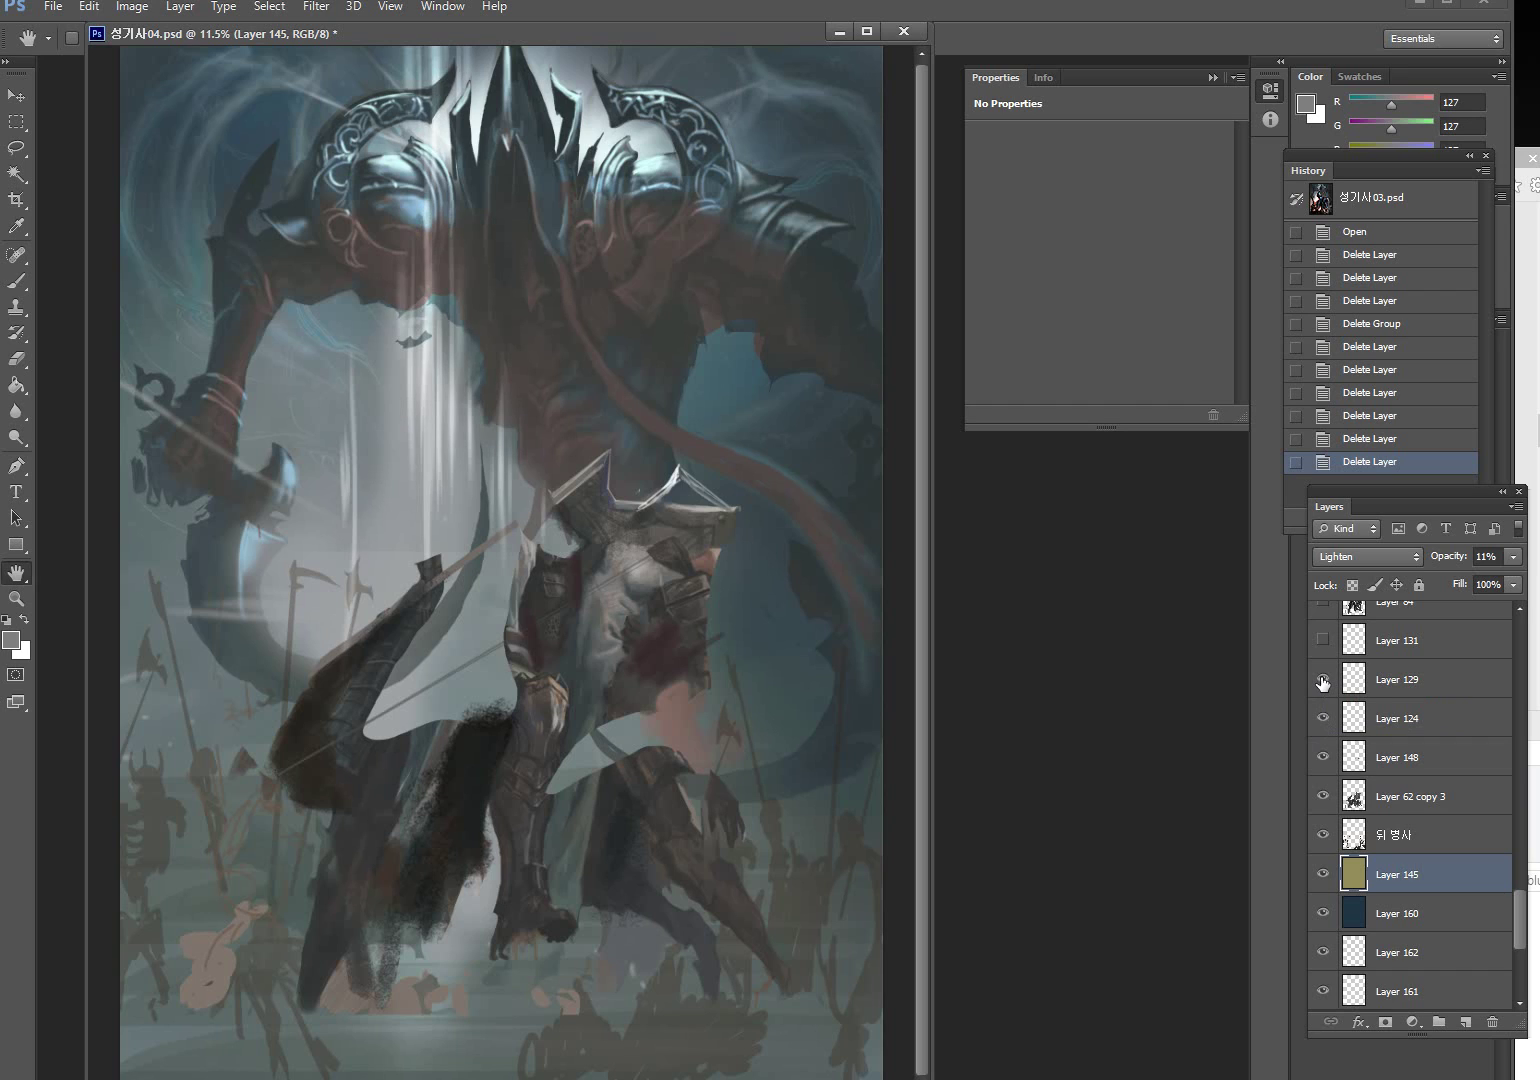
pyautogui.scroll(2, 1323, 682)
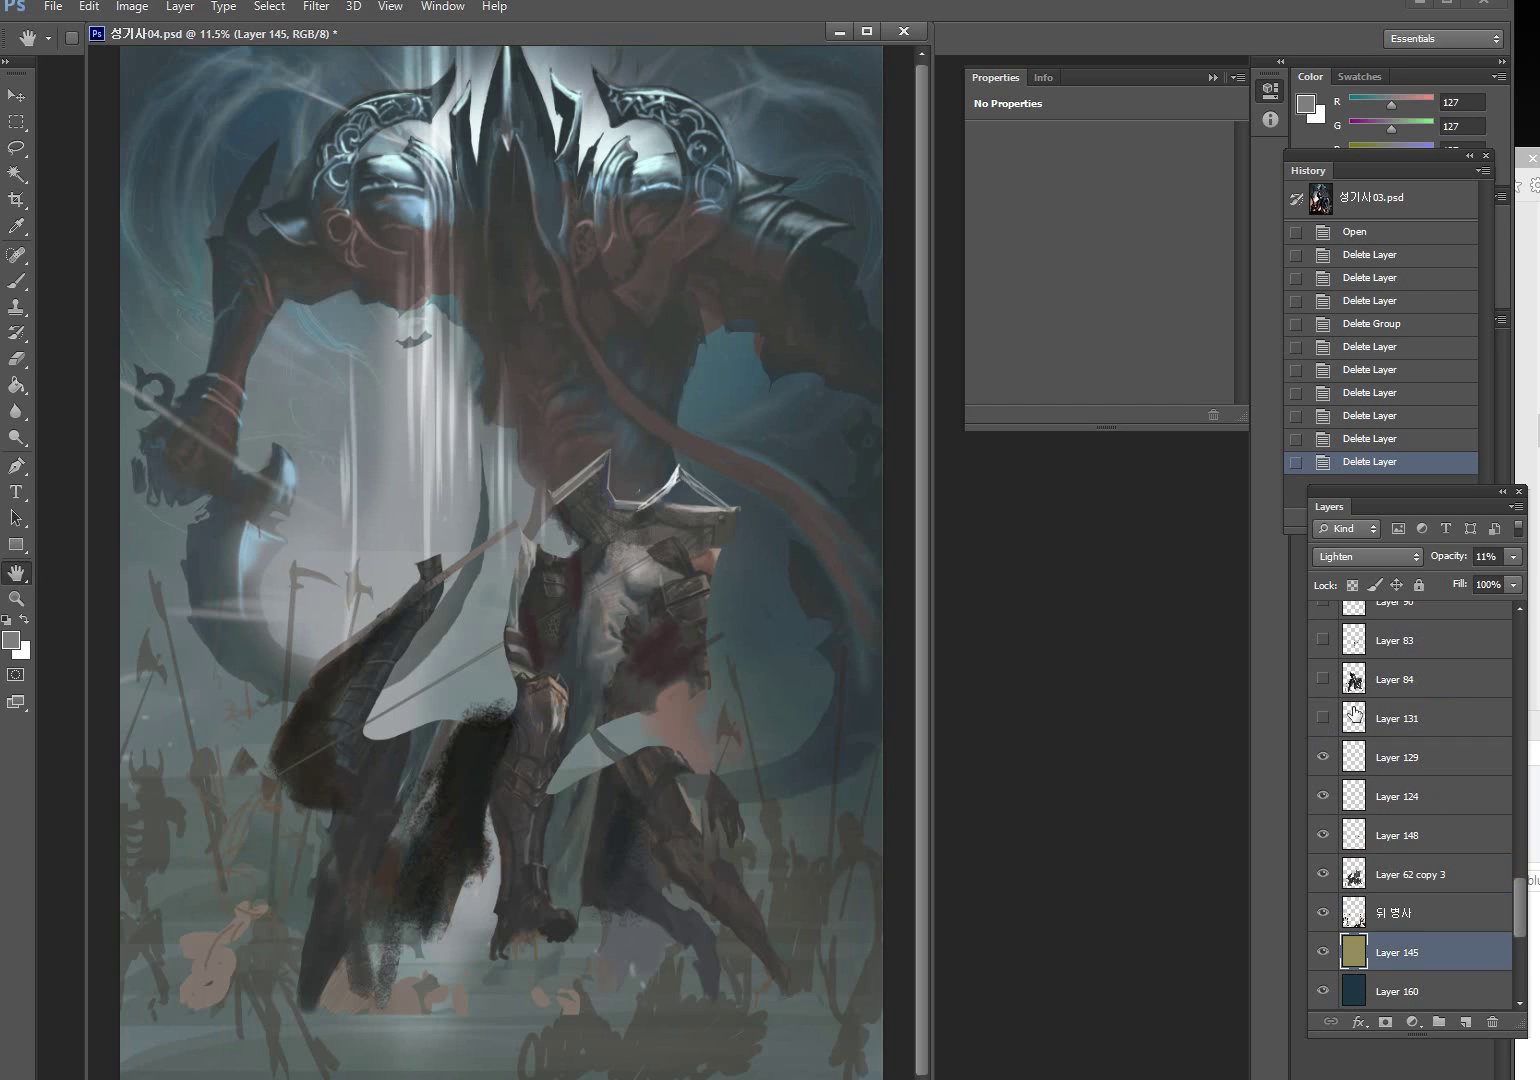
pyautogui.click(1323, 720)
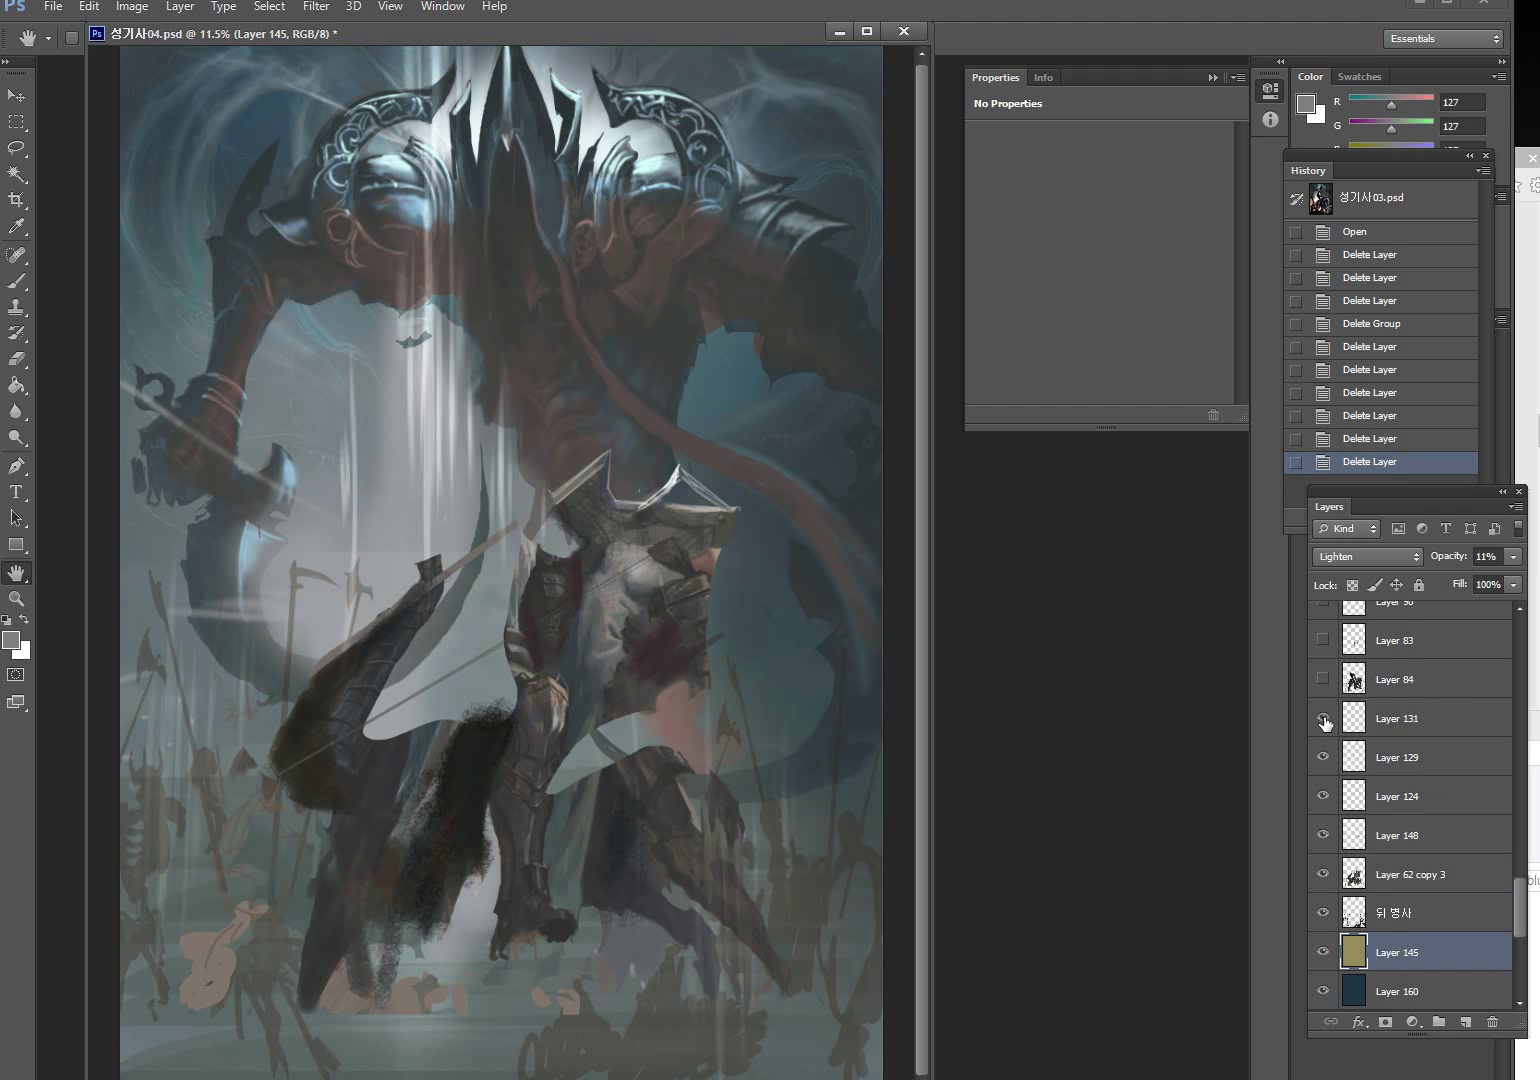
pyautogui.click(1323, 680)
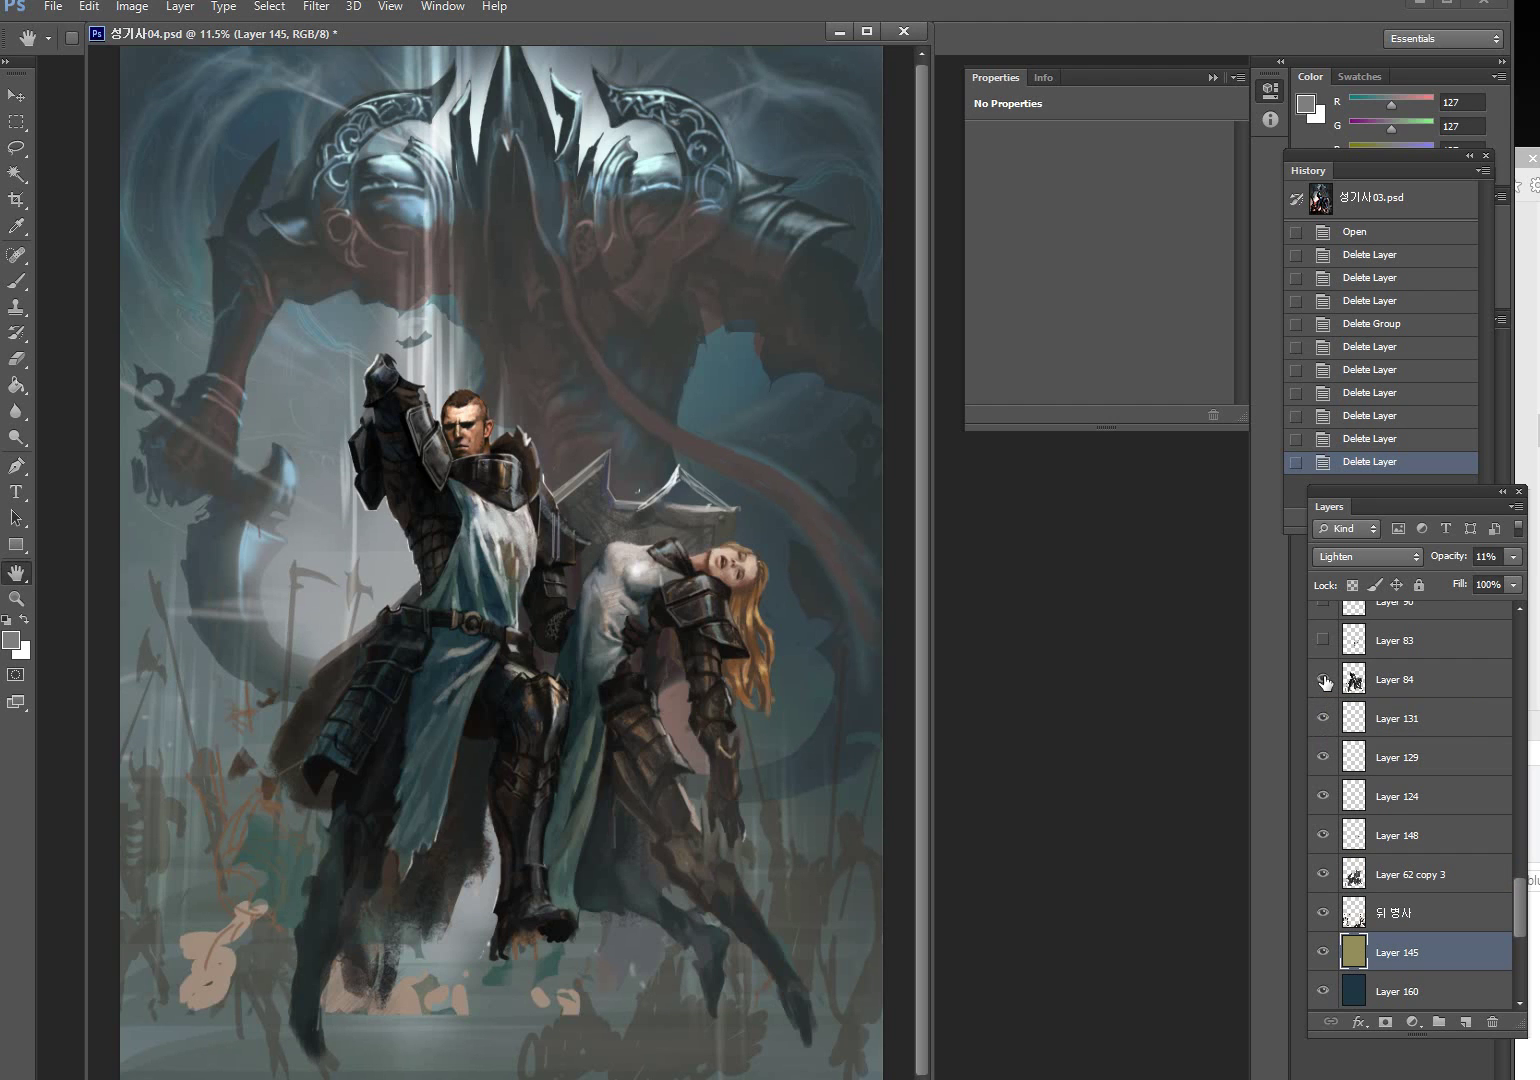
# Turn on Layer 83 for armour detail and Layer 90 to darken the man's hair
pyautogui.scroll(1, 1325, 682)
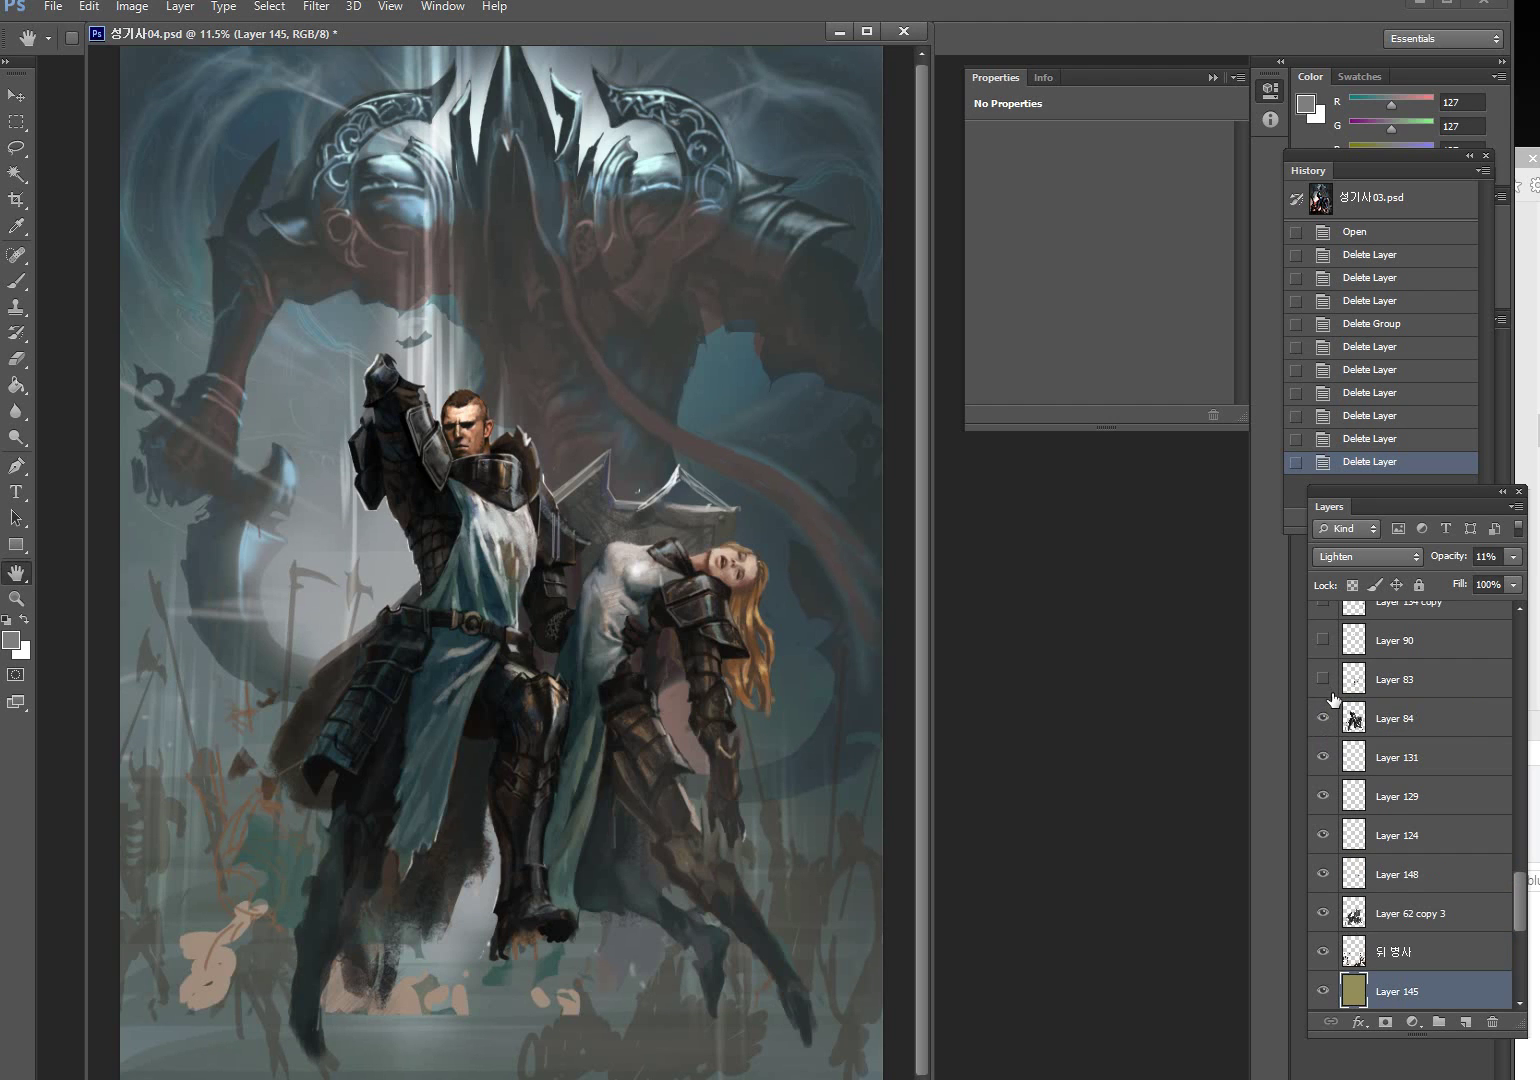
pyautogui.scroll(1, 1326, 690)
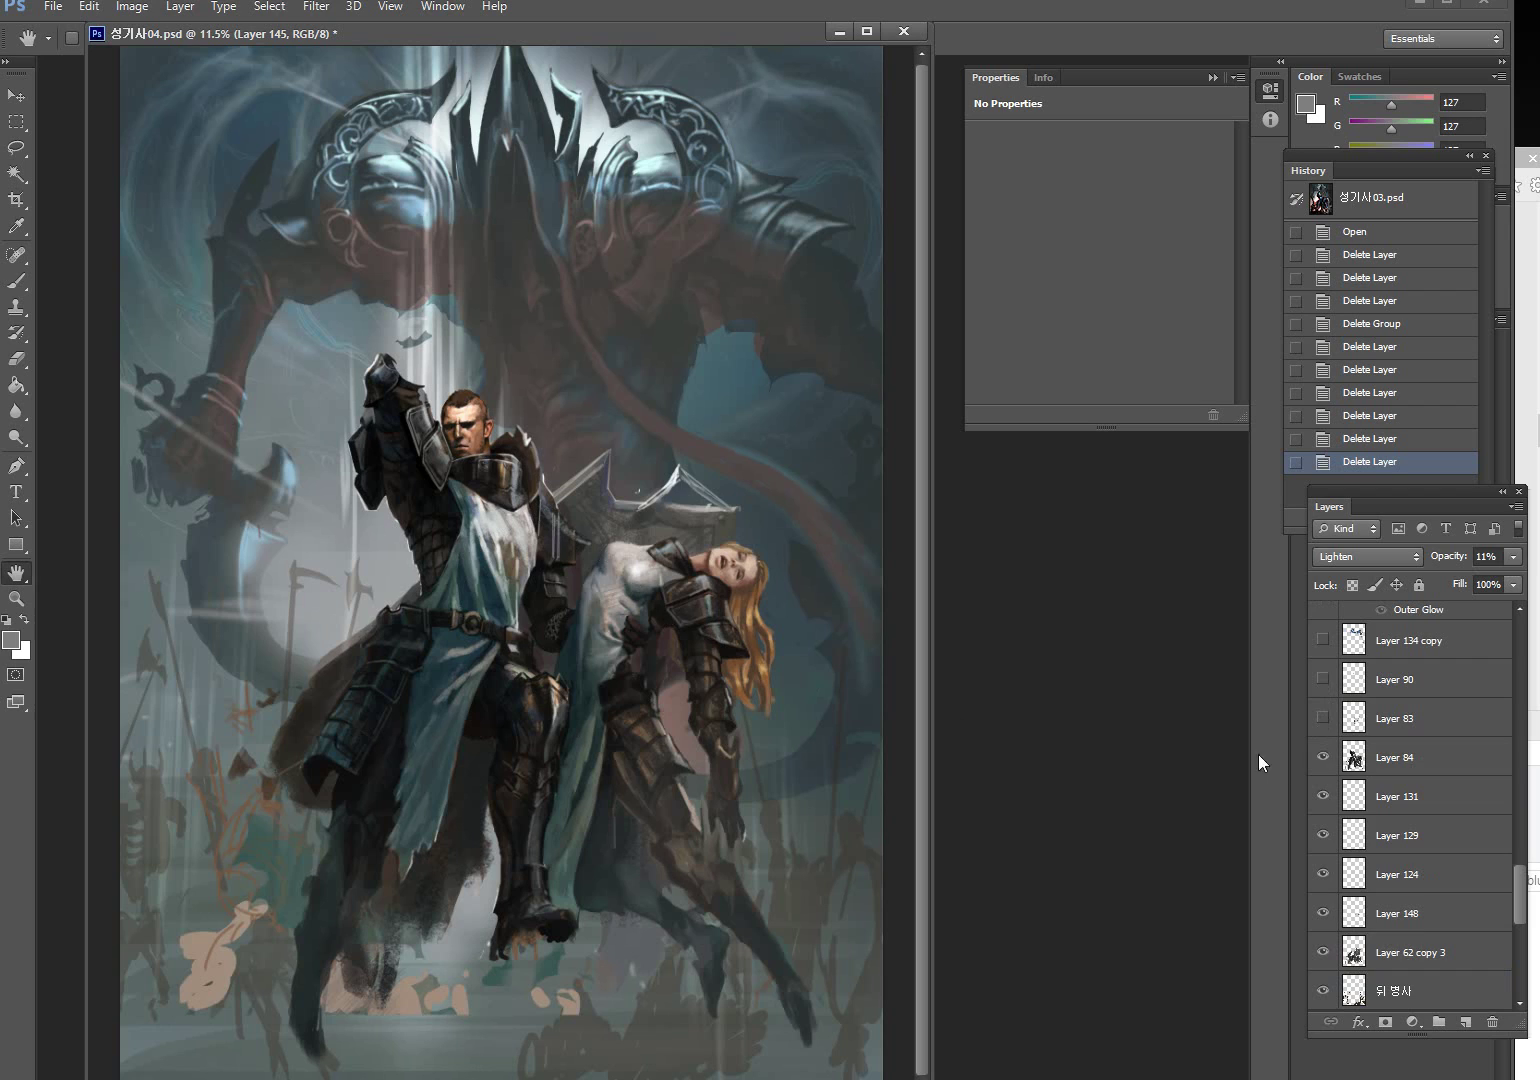
pyautogui.click(1322, 719)
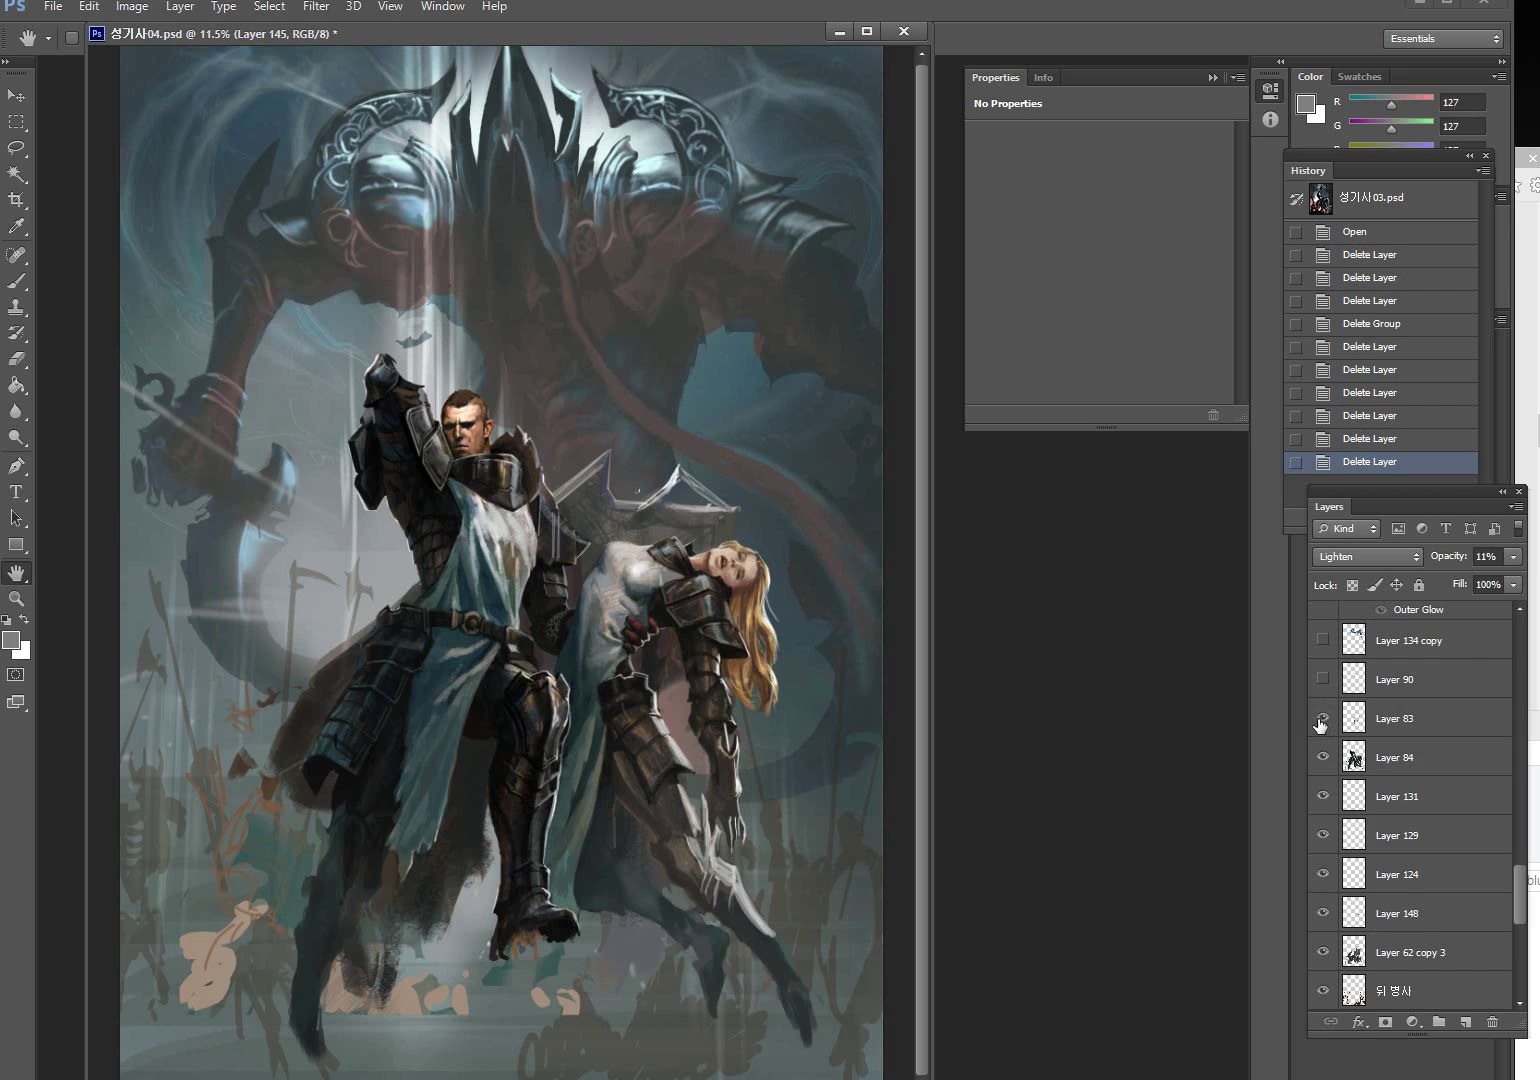
pyautogui.scroll(2, 1322, 720)
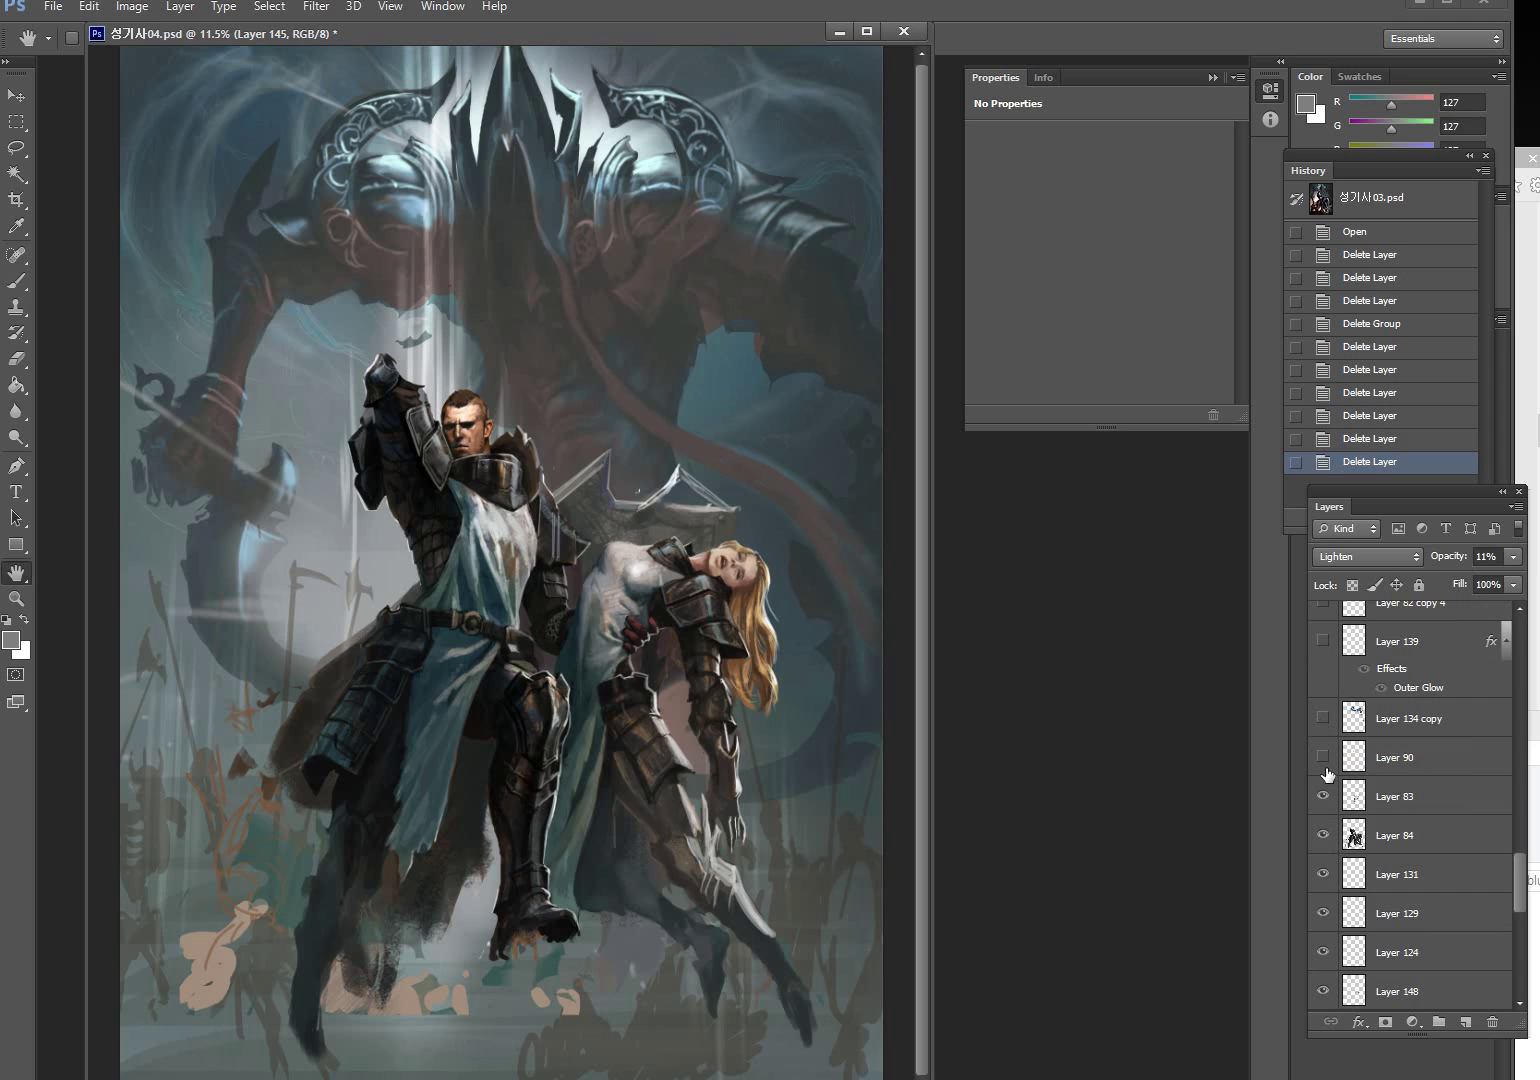
pyautogui.click(1323, 757)
pyautogui.click(16, 598)
# Zoom in on the man's face, view it at actual size, then fit the painting on screen
pyautogui.moveTo(480, 444); pyautogui.dragTo(541, 548)
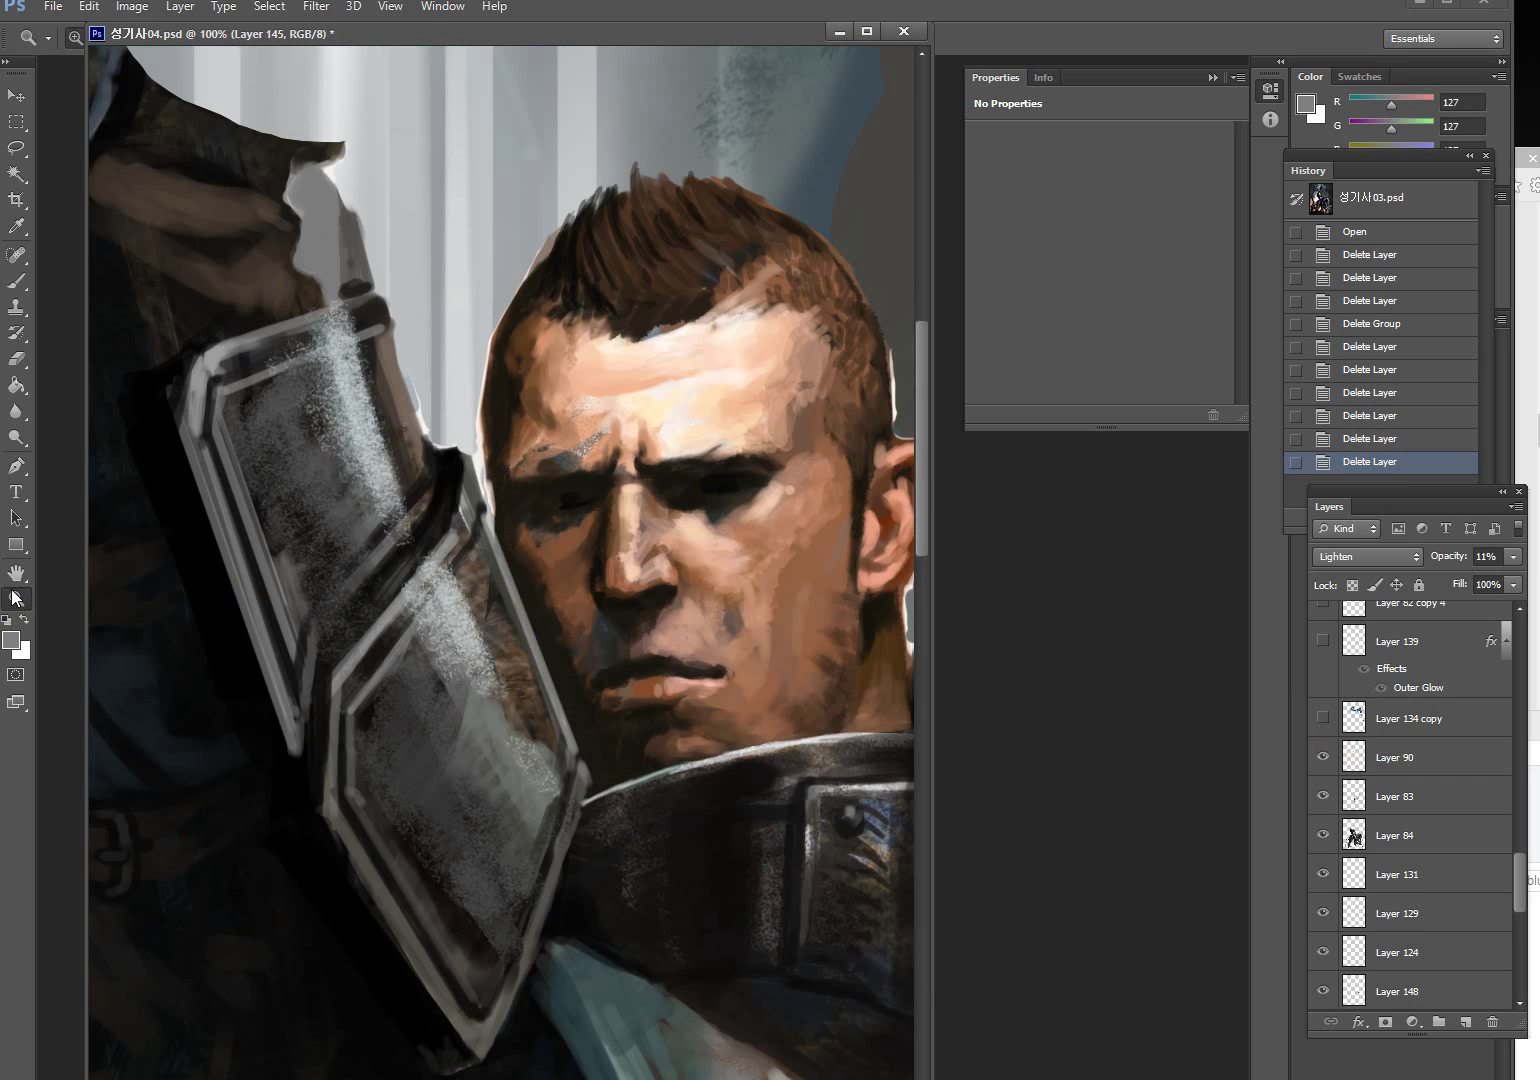
pyautogui.doubleClick(16, 598)
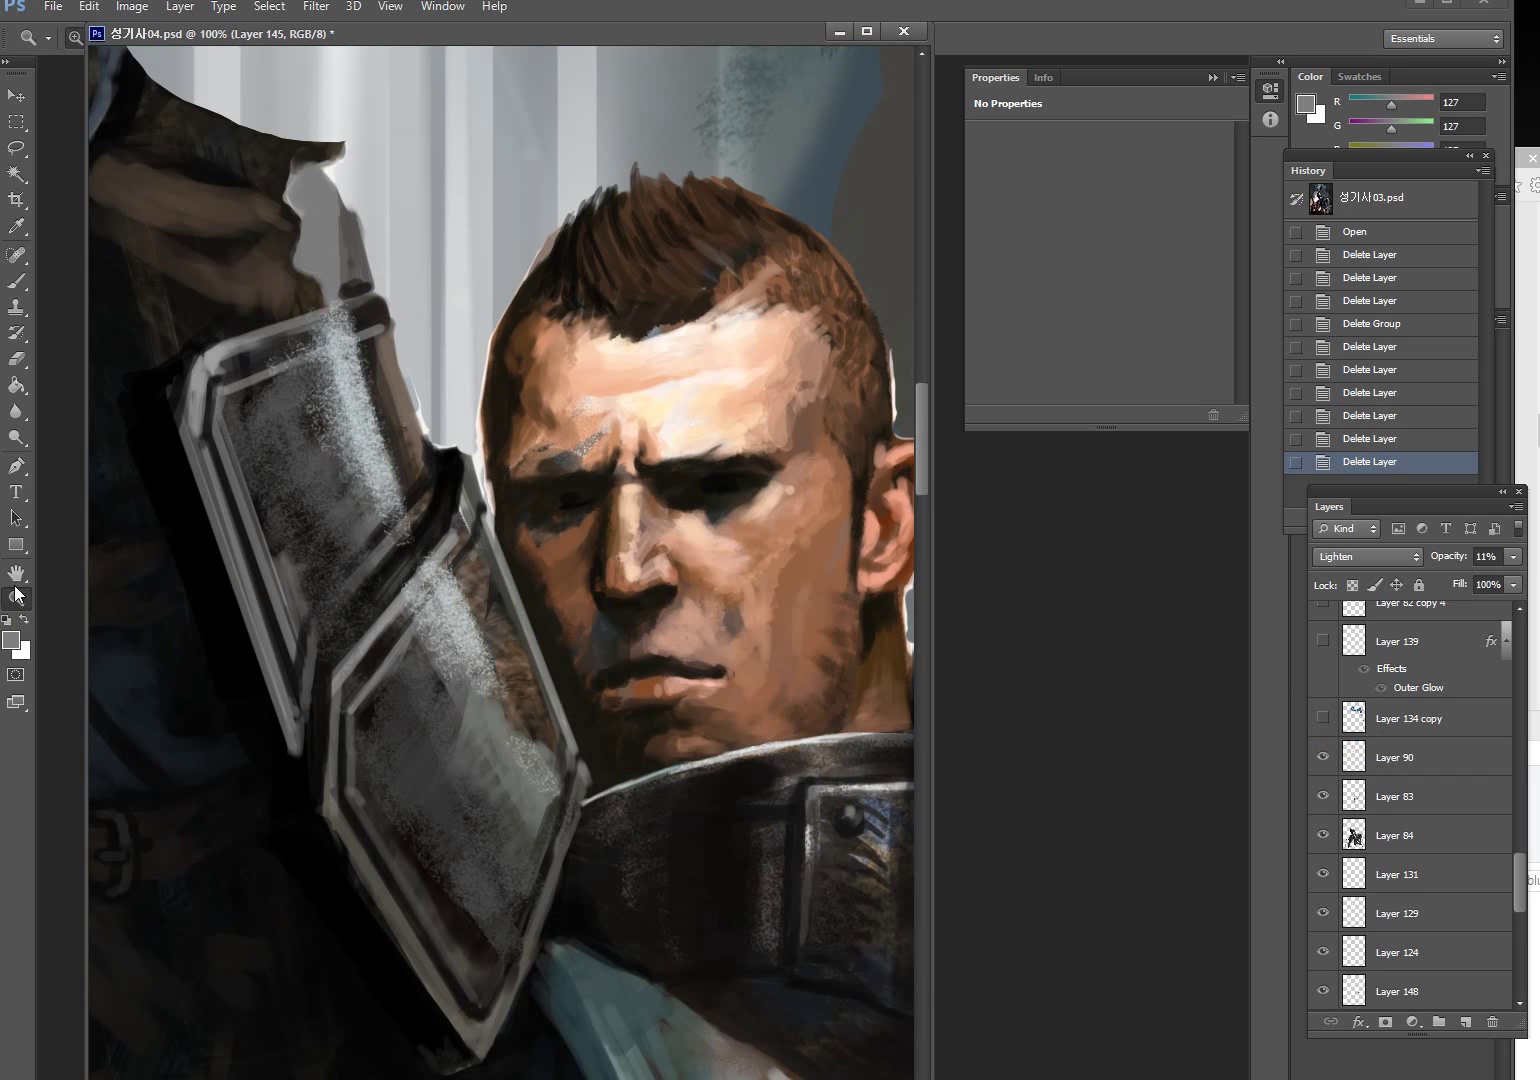
pyautogui.doubleClick(17, 576)
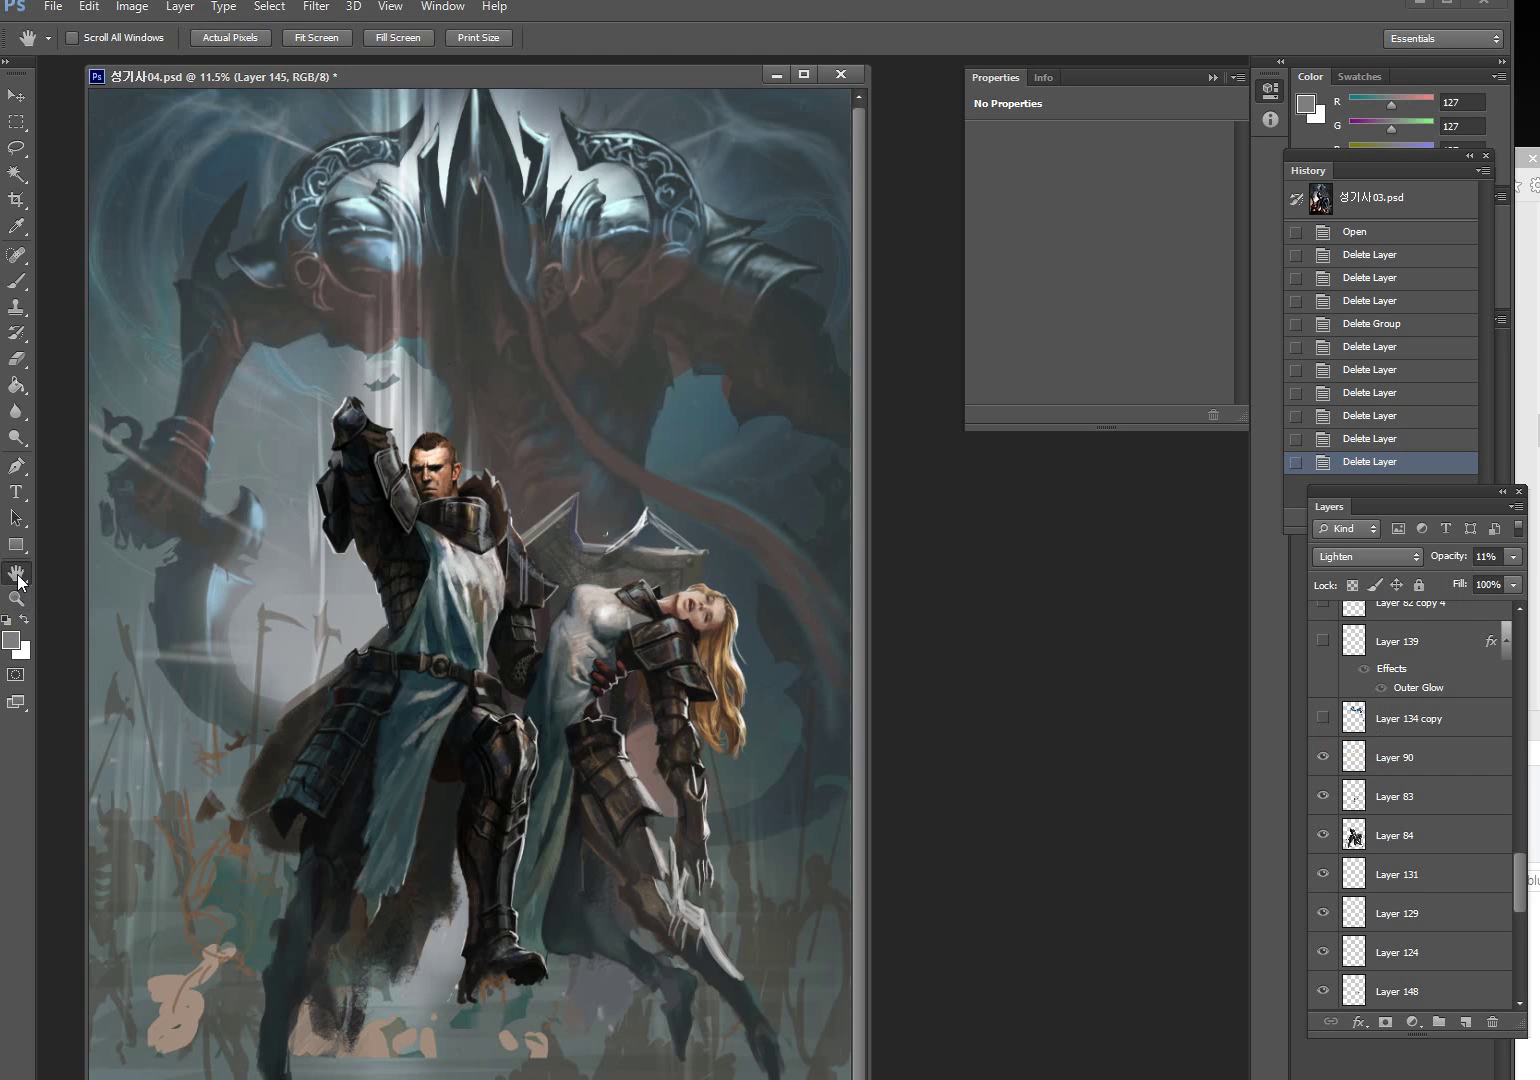
# Turn on Layer 134 copy lightning, Layer 139's glowing lightning and Layer 82 copy 4's spiked flail
pyautogui.click(1322, 719)
pyautogui.scroll(2, 1322, 721)
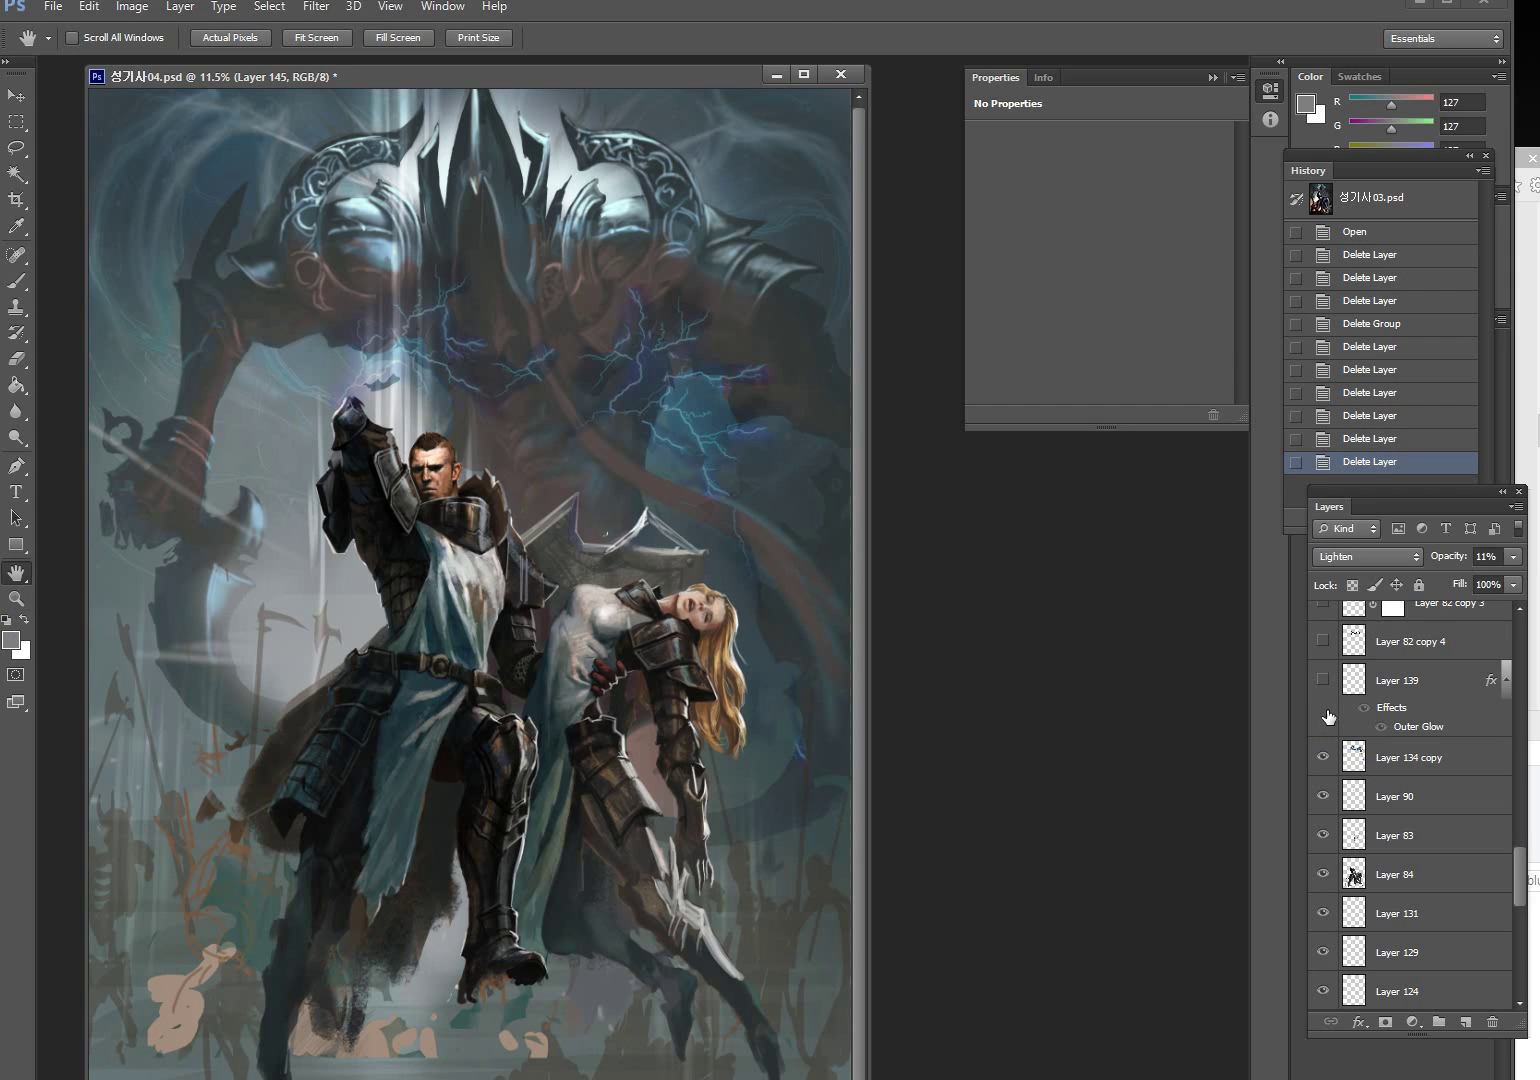
pyautogui.click(1322, 720)
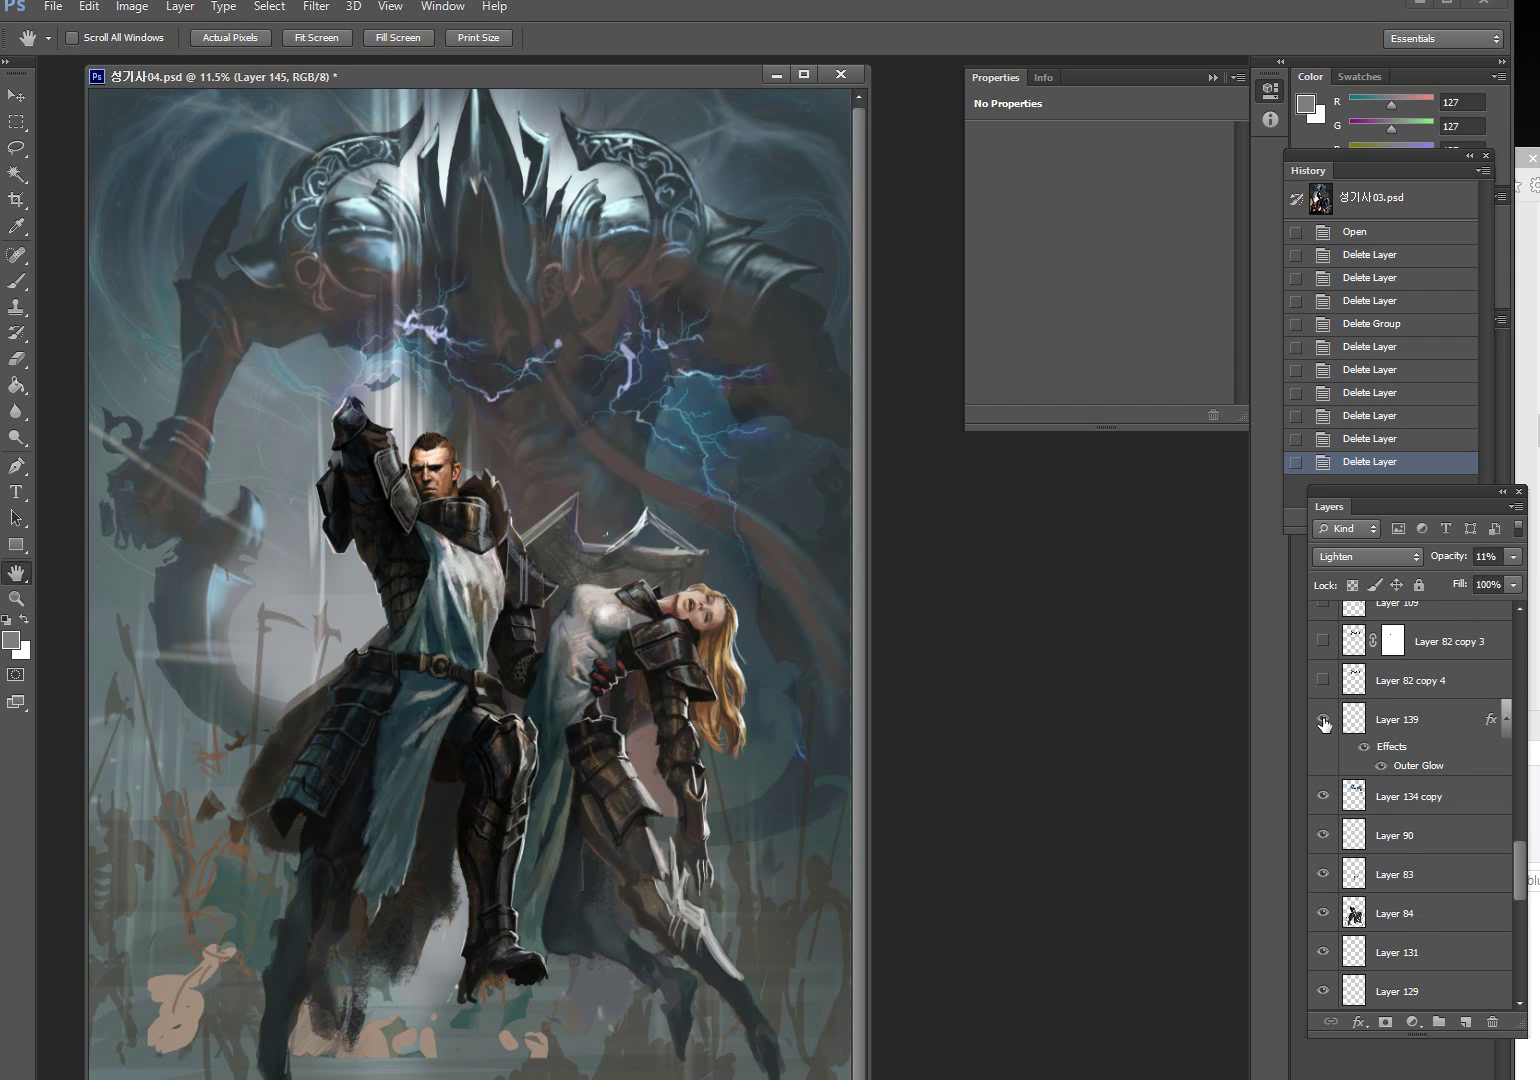
pyautogui.click(1322, 681)
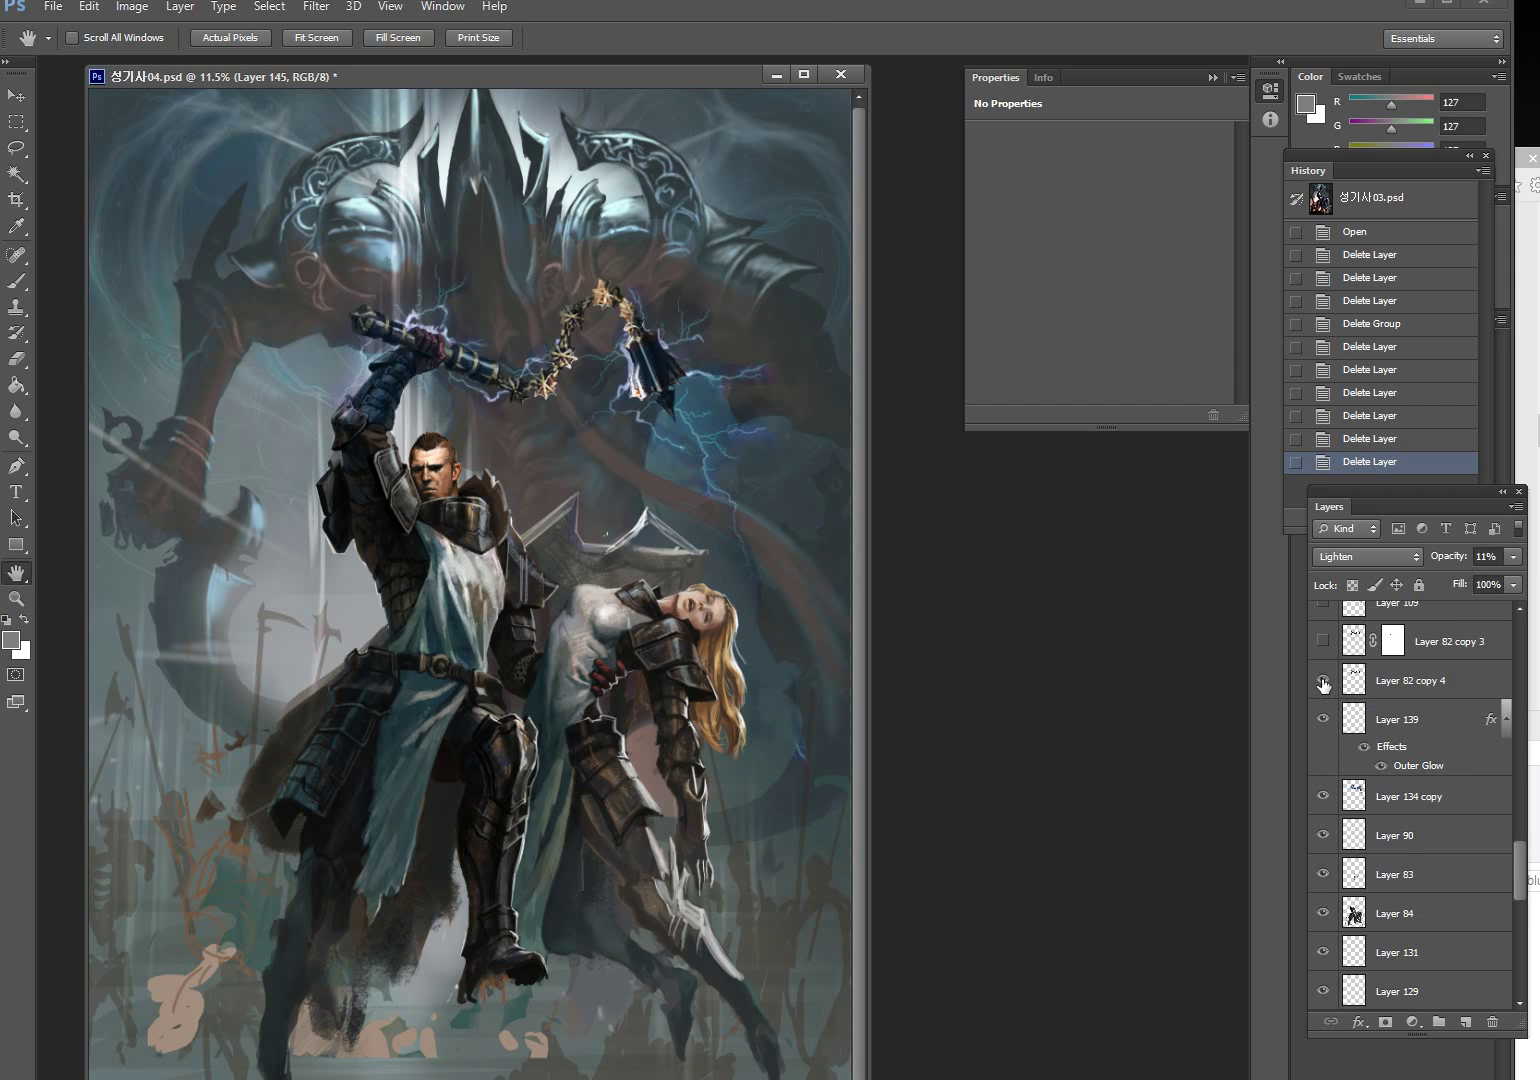
pyautogui.scroll(1, 1322, 683)
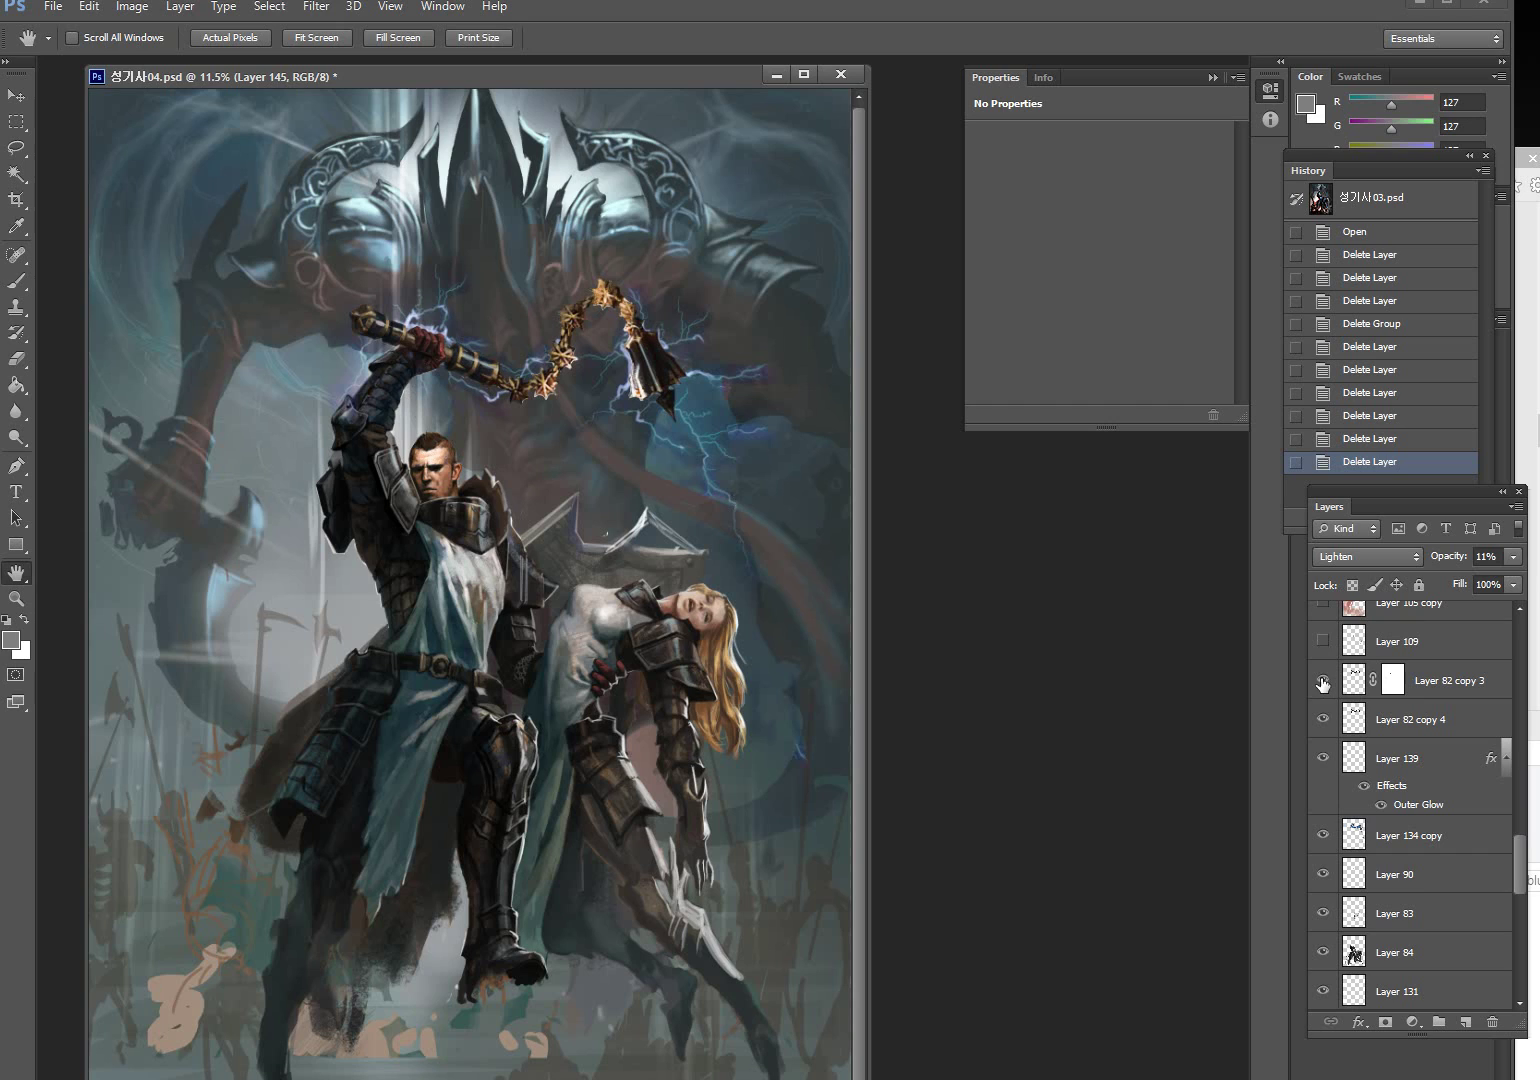
# Turn on Layer 82 copy 3 and Layer 109's face shading, and zoom in on the knight's head
pyautogui.click(1322, 682)
pyautogui.click(1321, 642)
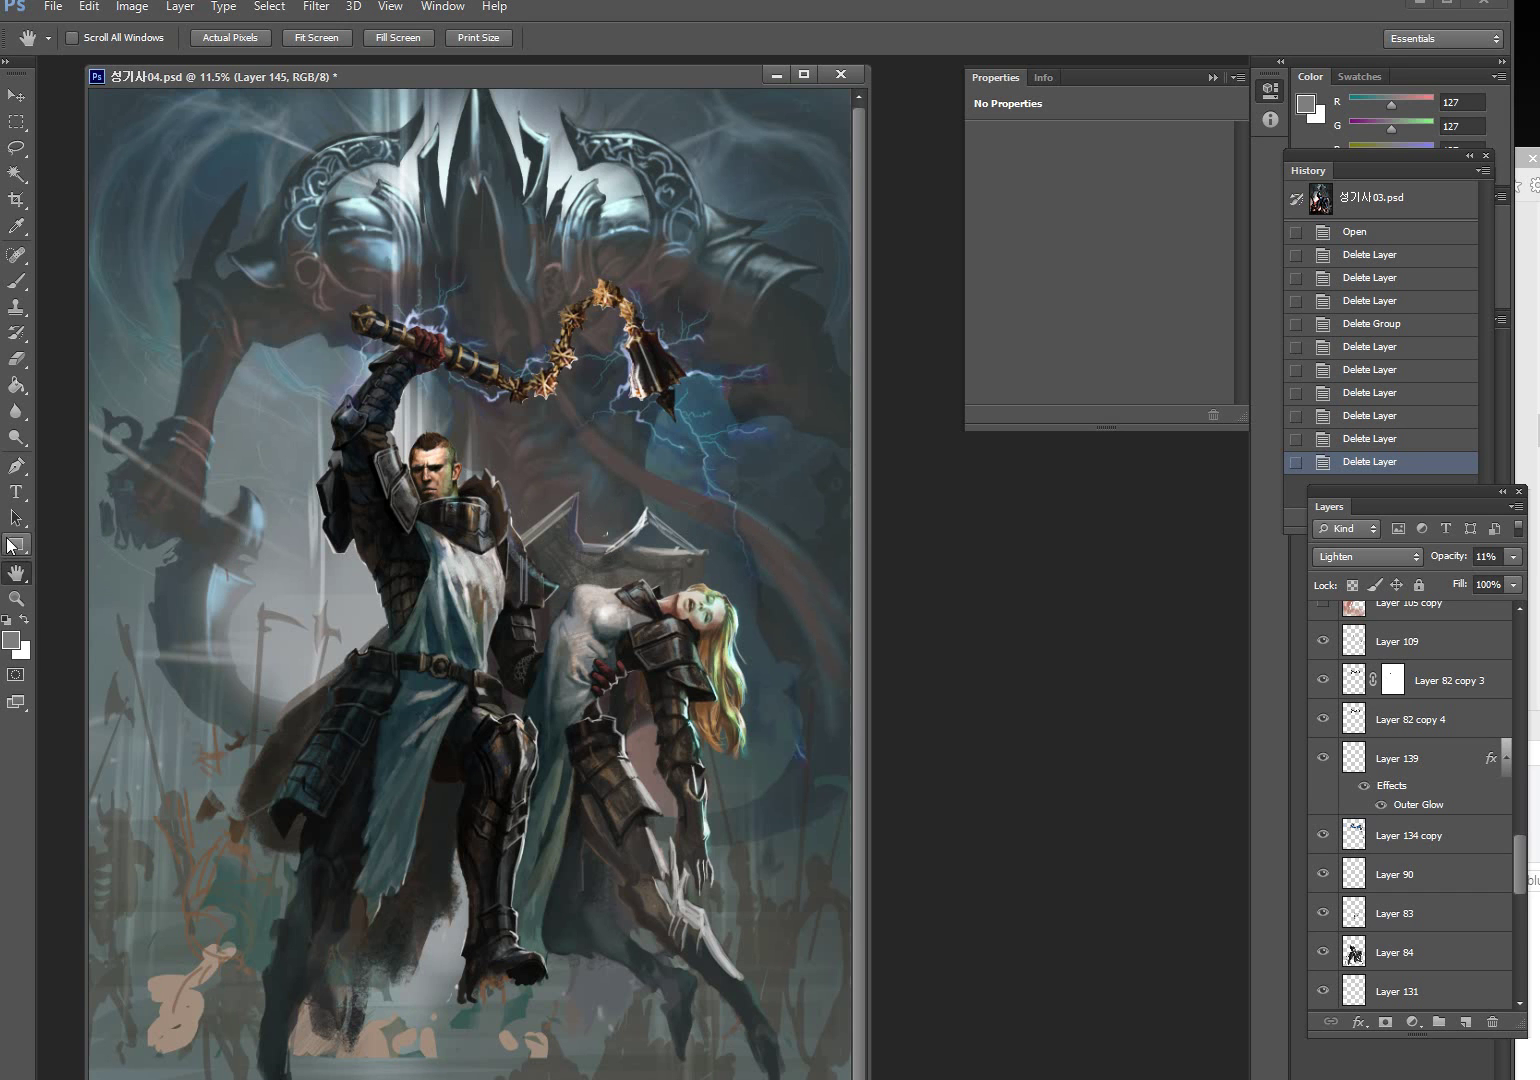
pyautogui.click(16, 598)
pyautogui.moveTo(455, 470); pyautogui.dragTo(581, 359)
# Toggle Layer 109 off and on to compare the shading, then fit the painting on screen
pyautogui.scroll(1, 1327, 680)
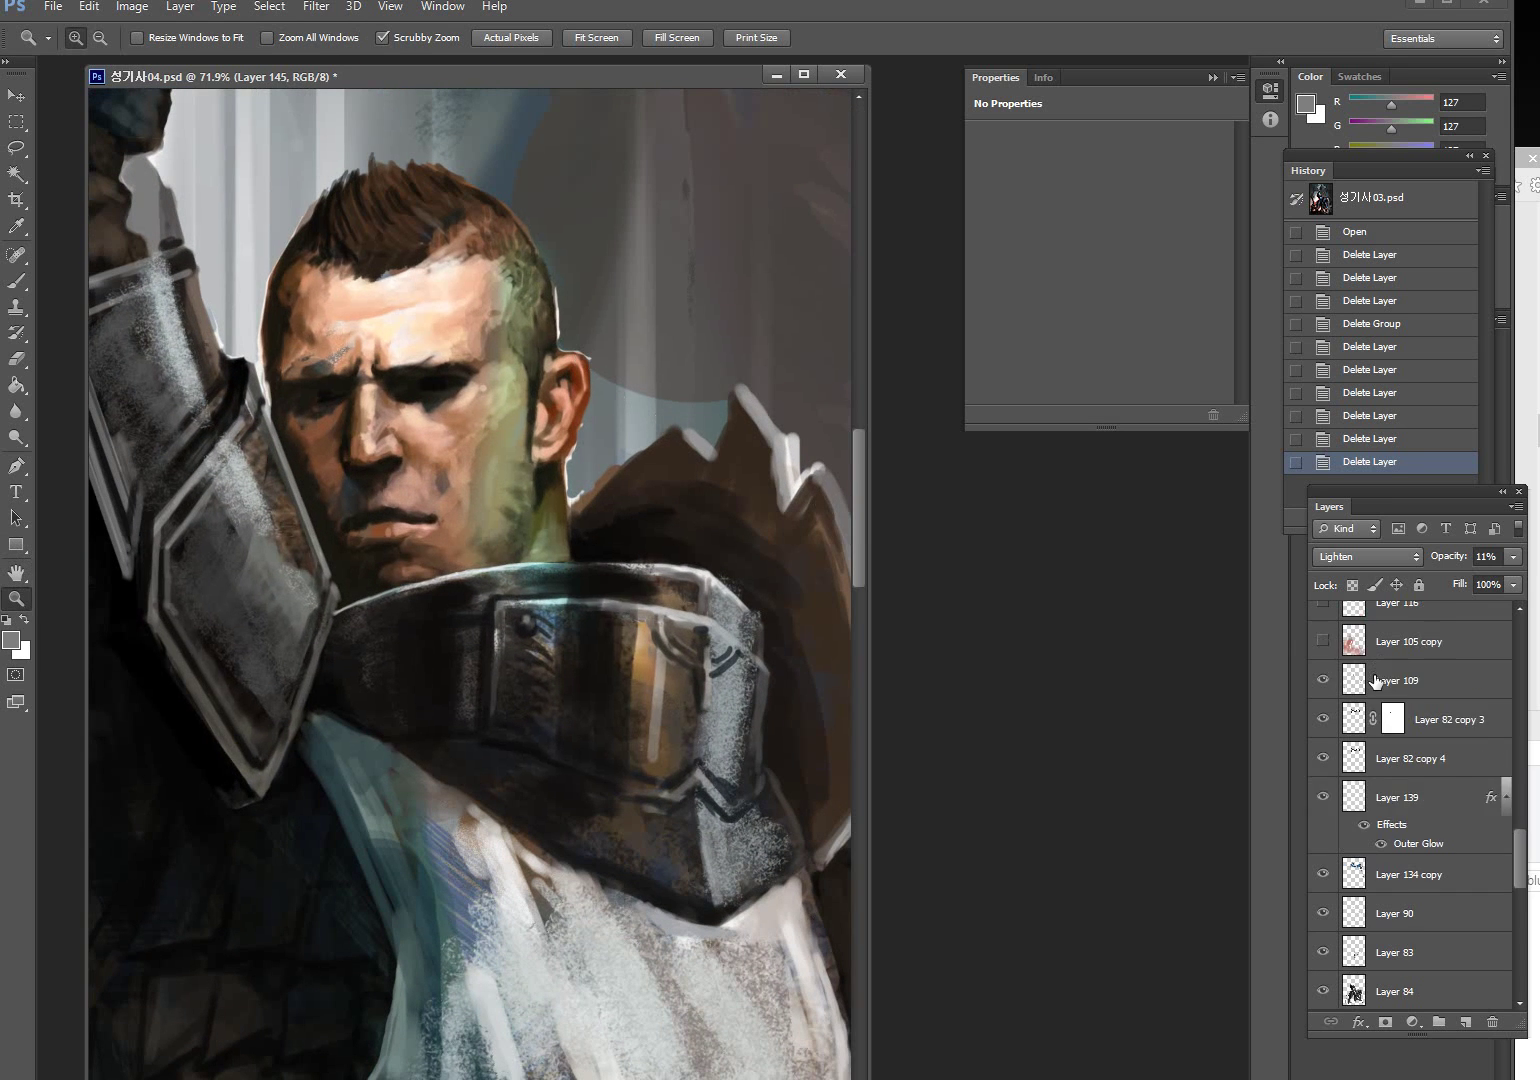
pyautogui.click(1322, 681)
pyautogui.click(1322, 681)
pyautogui.doubleClick(16, 573)
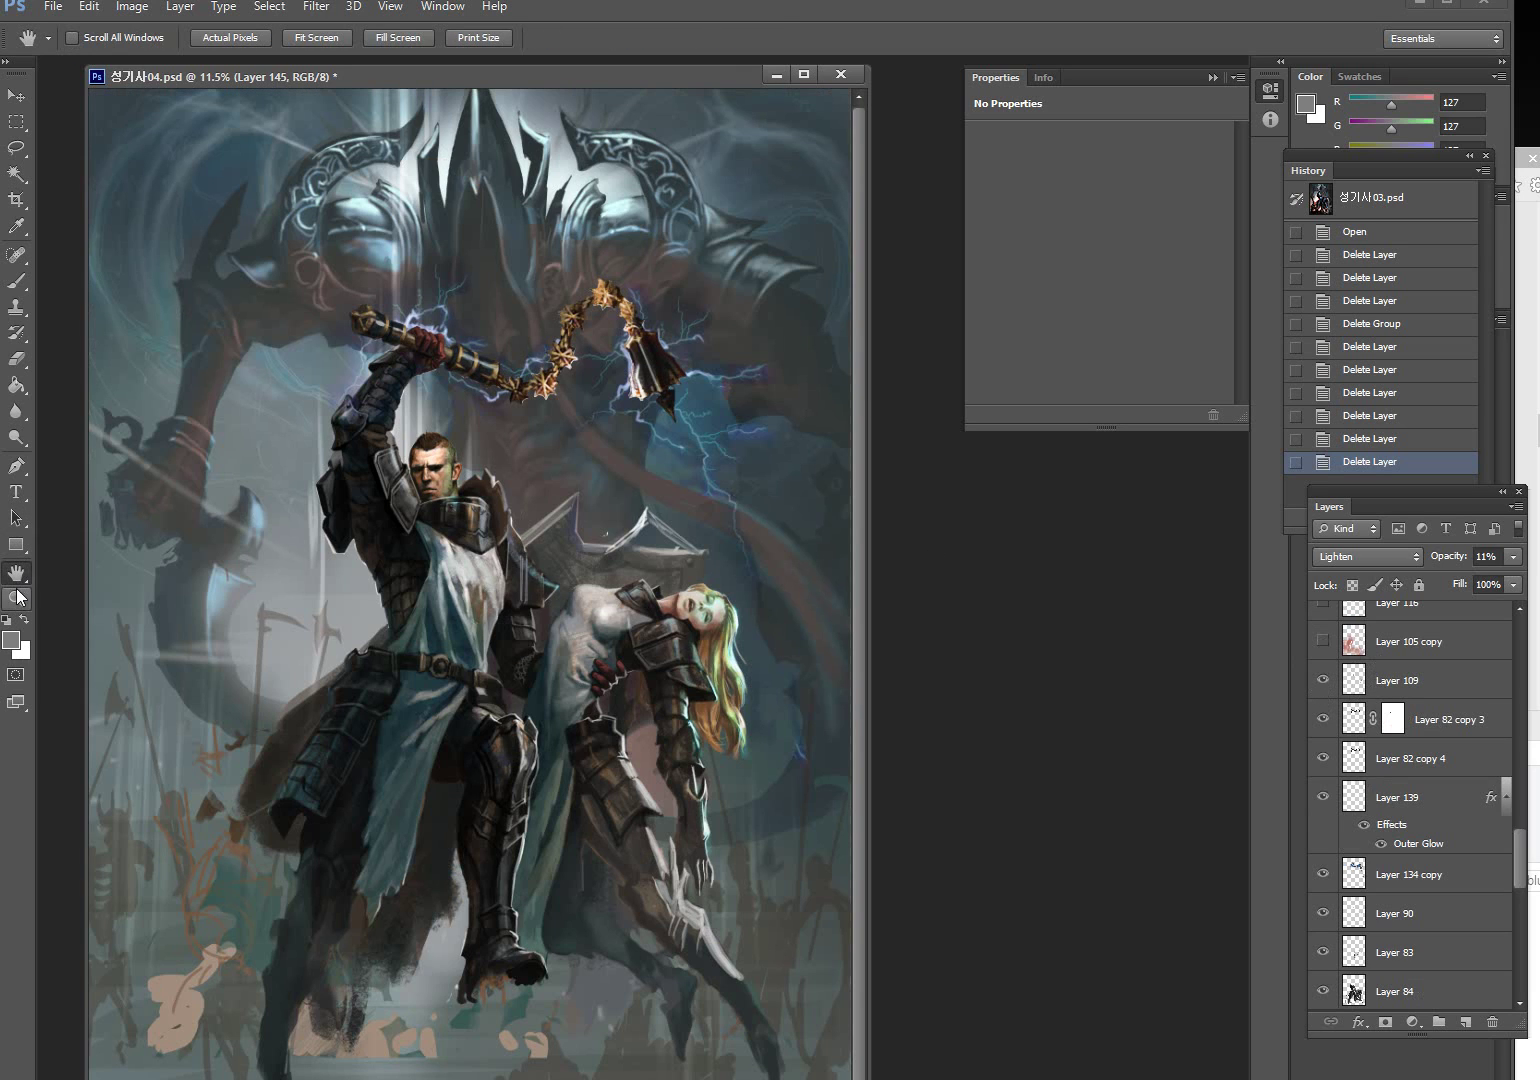
pyautogui.scroll(2, 1367, 660)
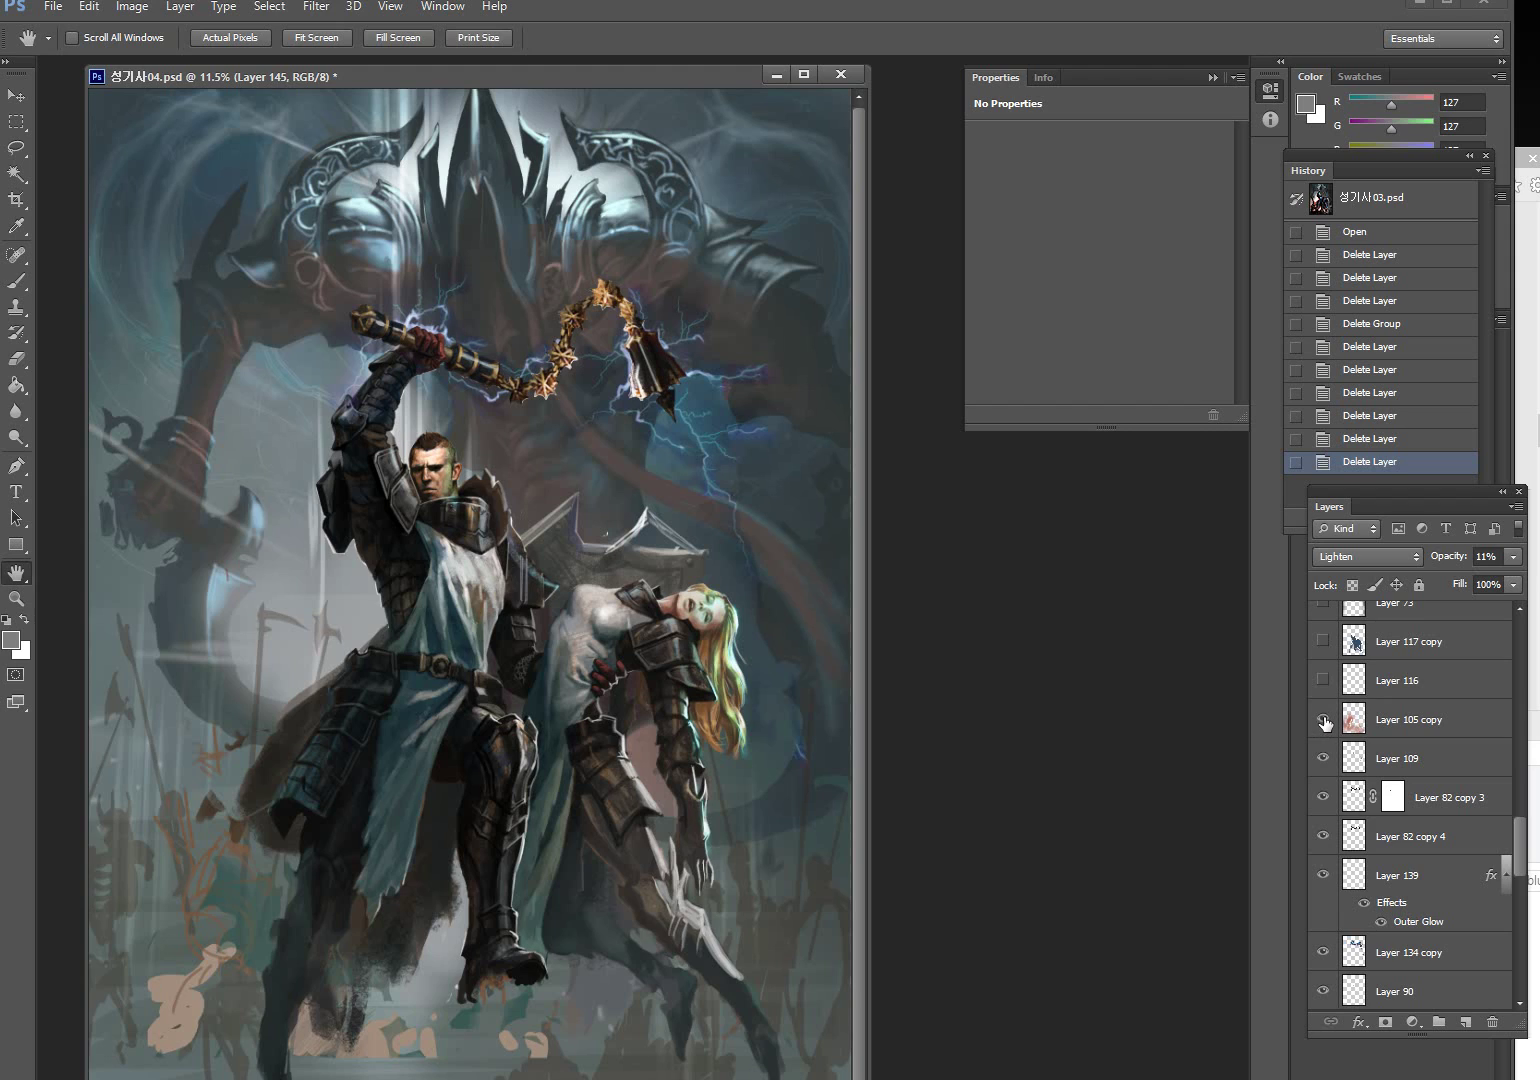
# Turn on Layer 105 copy glow, Layer 116 streaks, Layer 117 copy dark blue clothing and the mark layer
pyautogui.click(1323, 720)
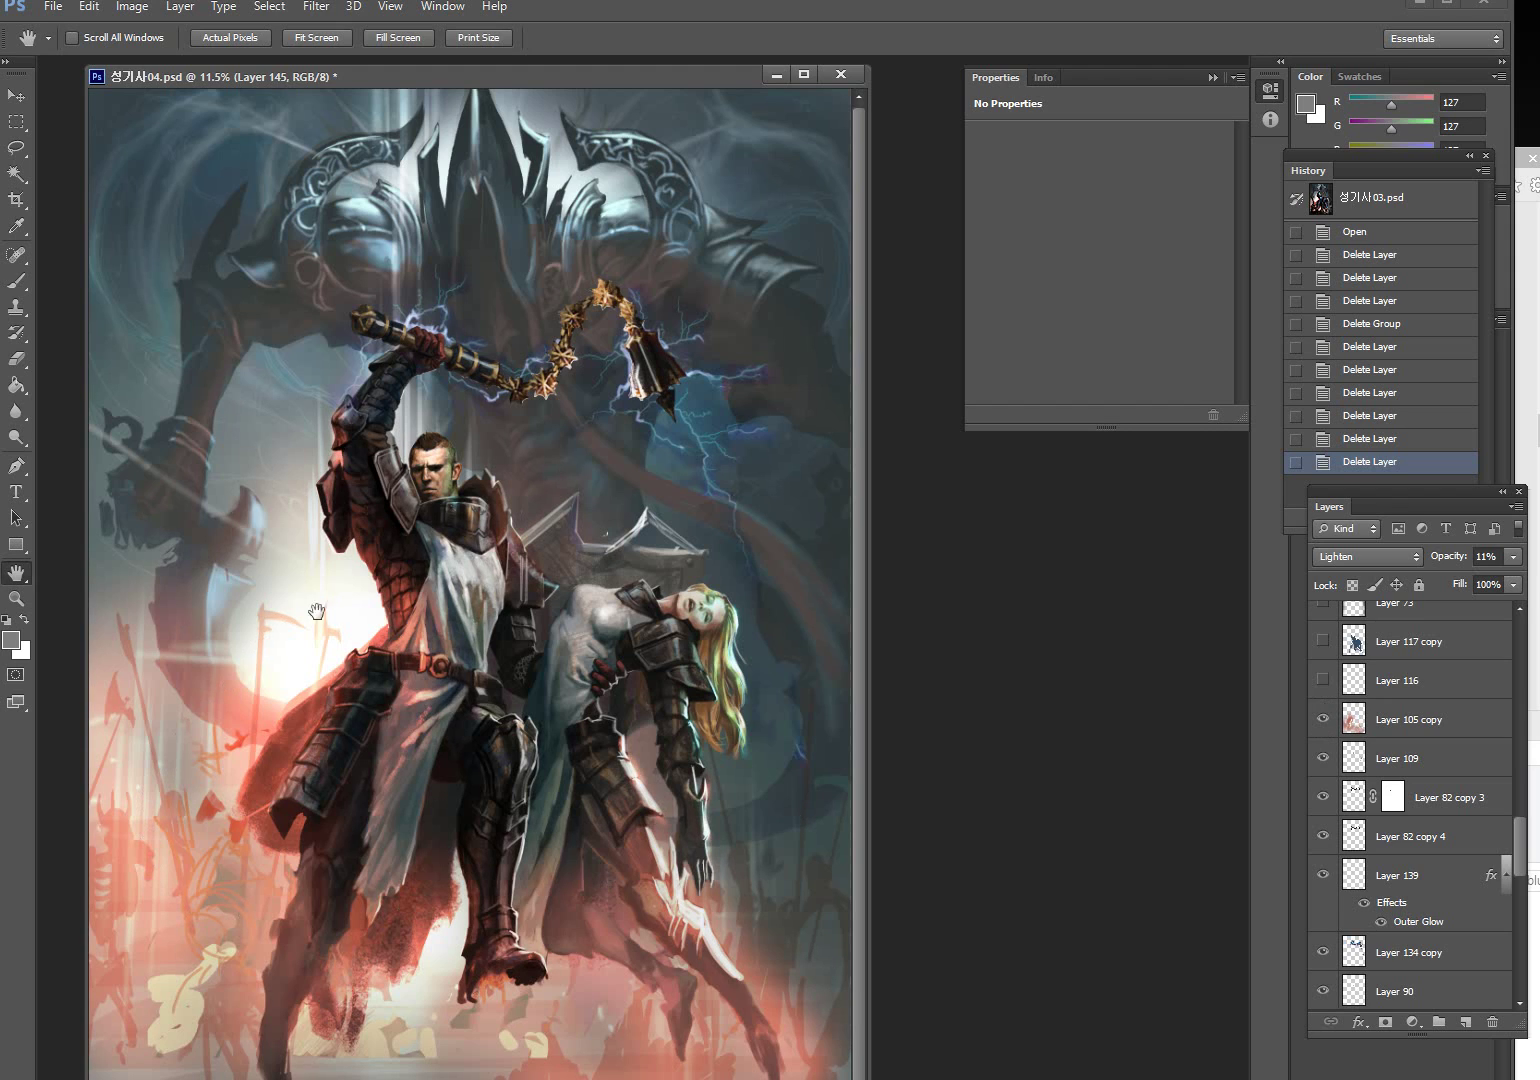
pyautogui.scroll(1, 1368, 795)
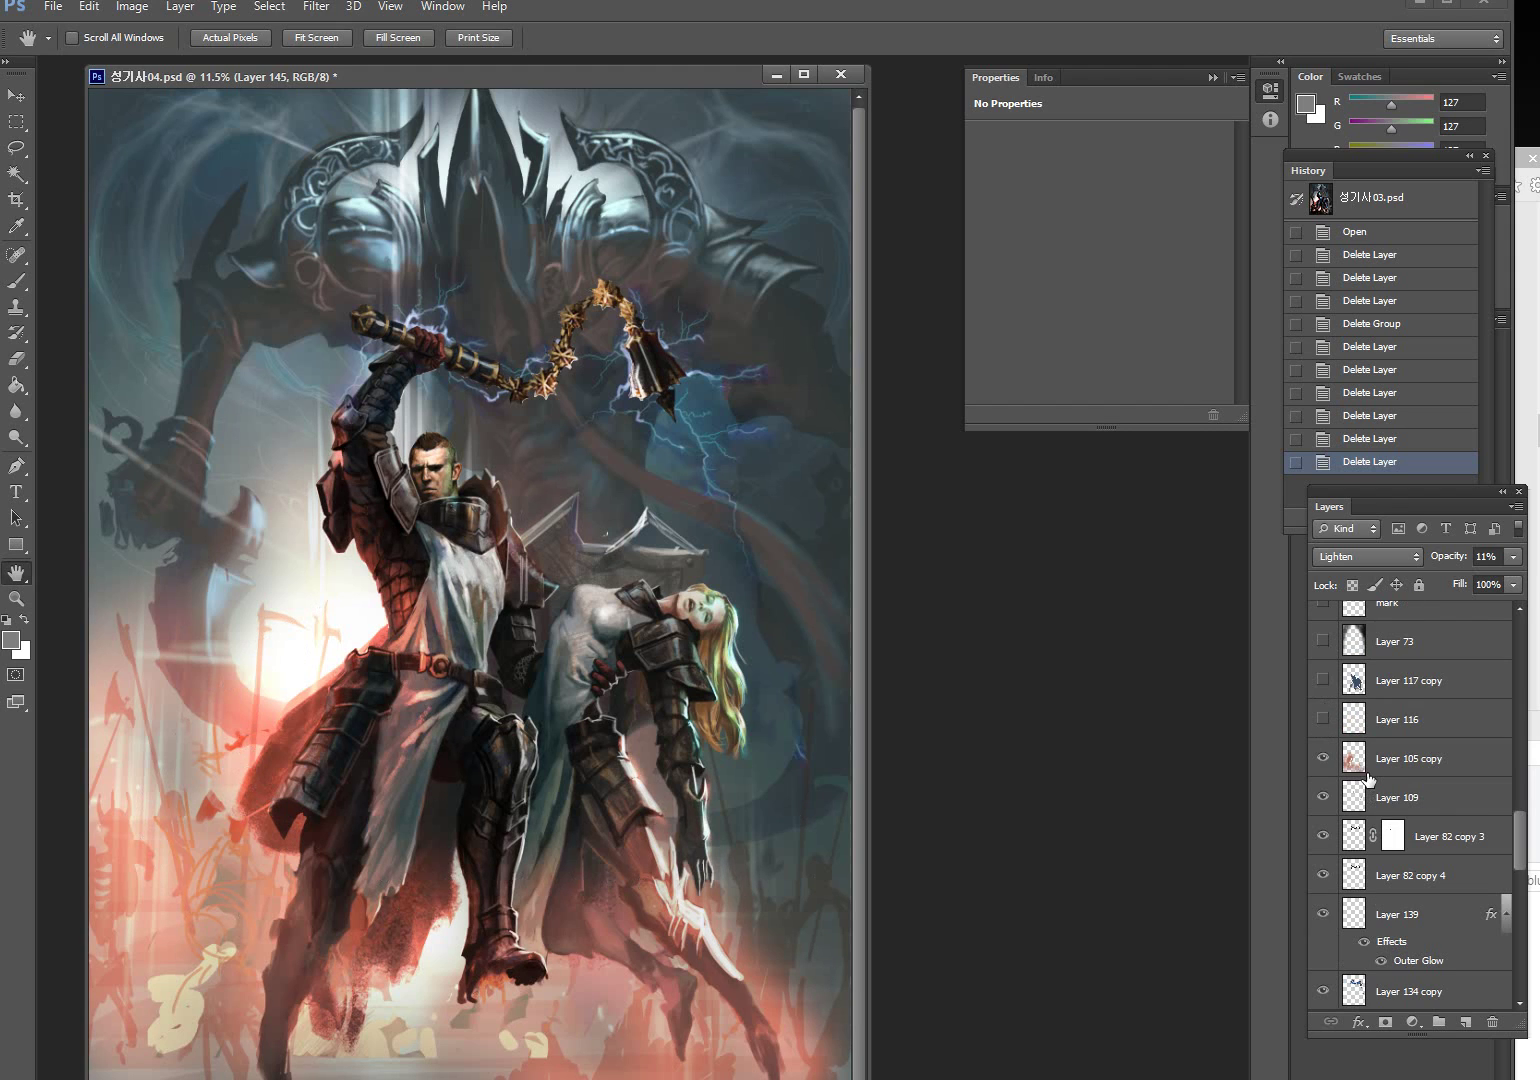
pyautogui.click(1323, 720)
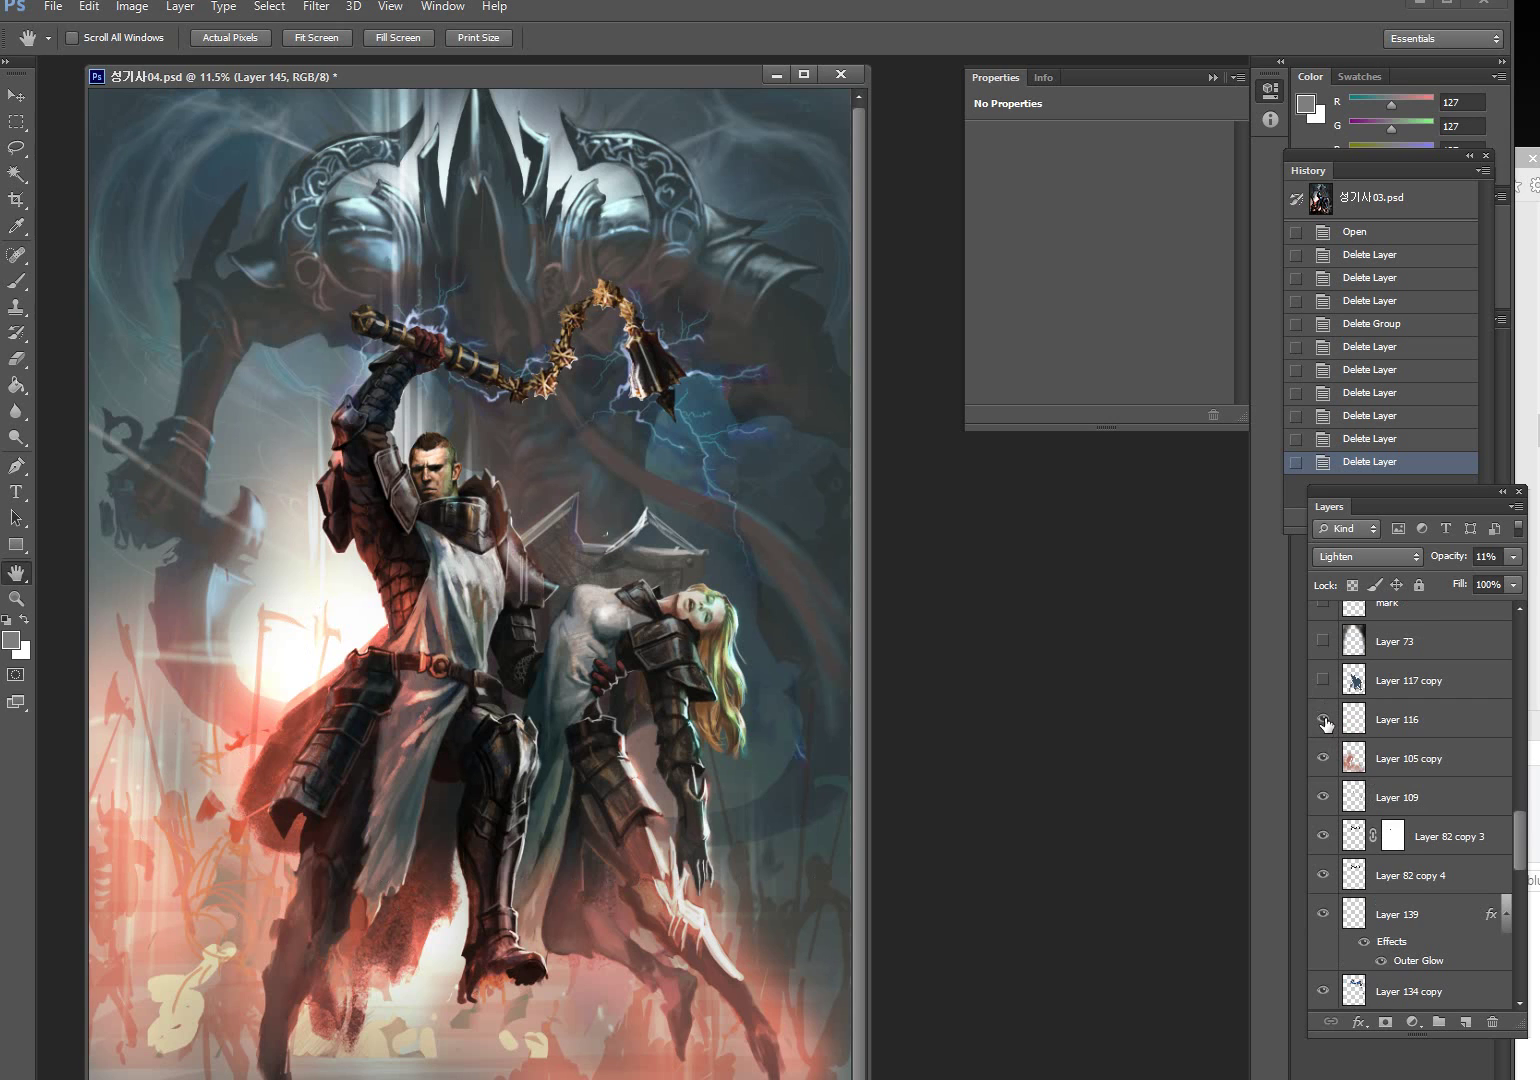
pyautogui.click(1323, 681)
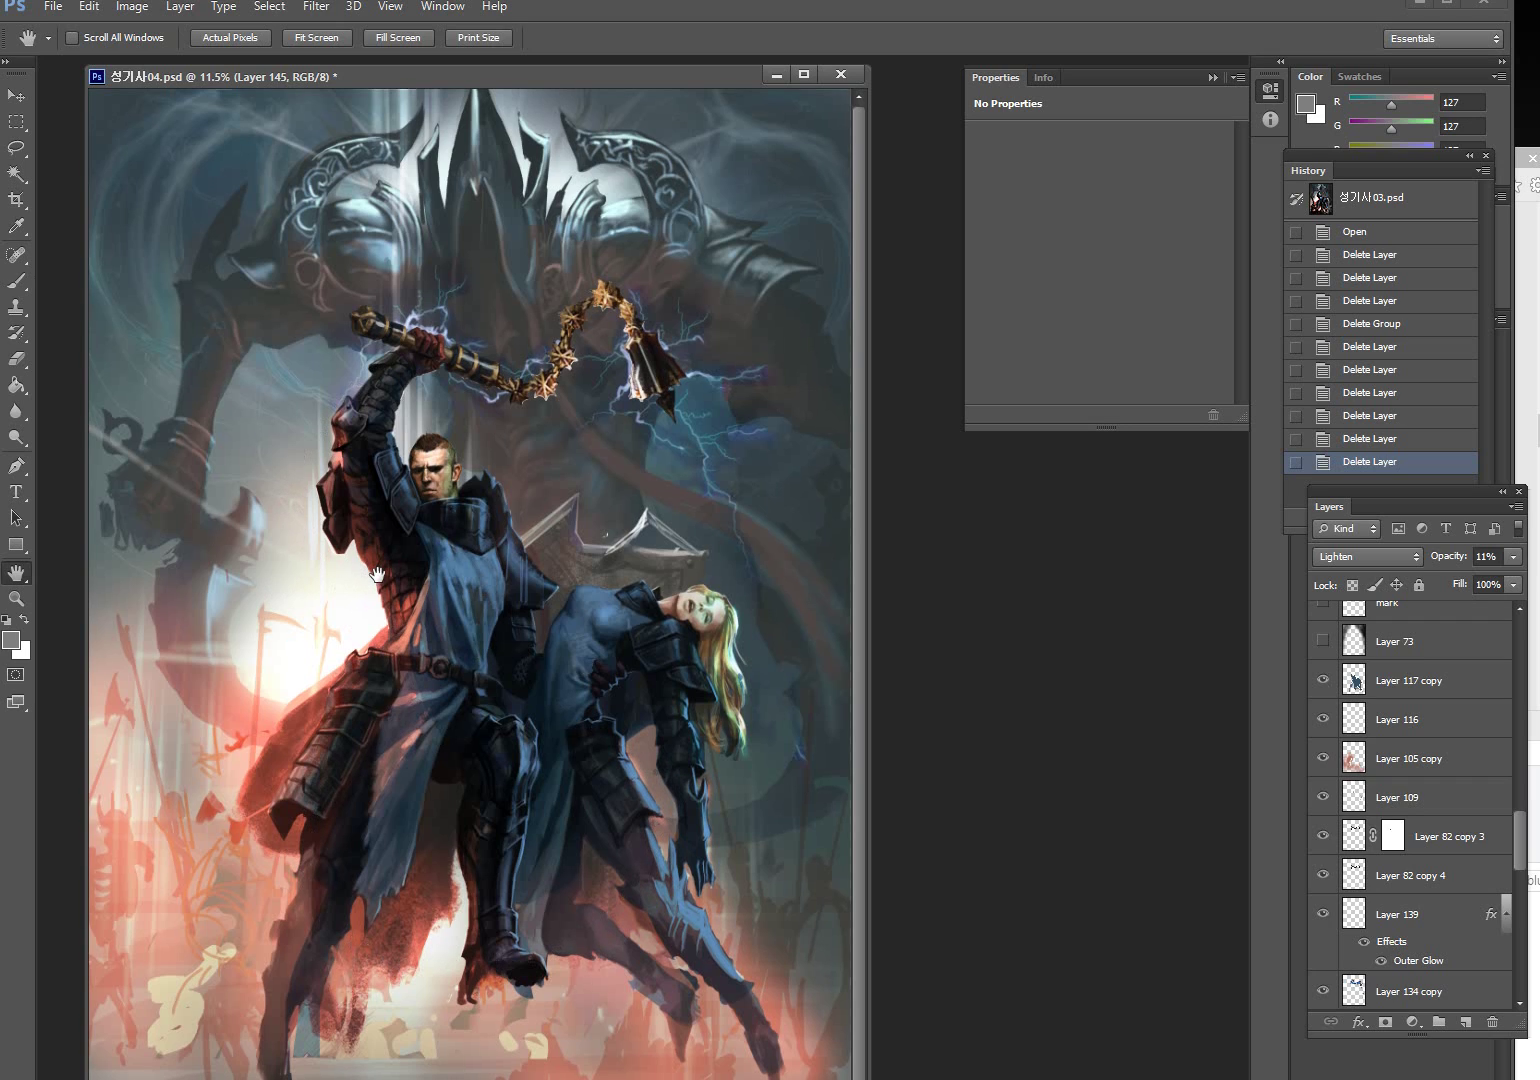
pyautogui.scroll(3, 1362, 690)
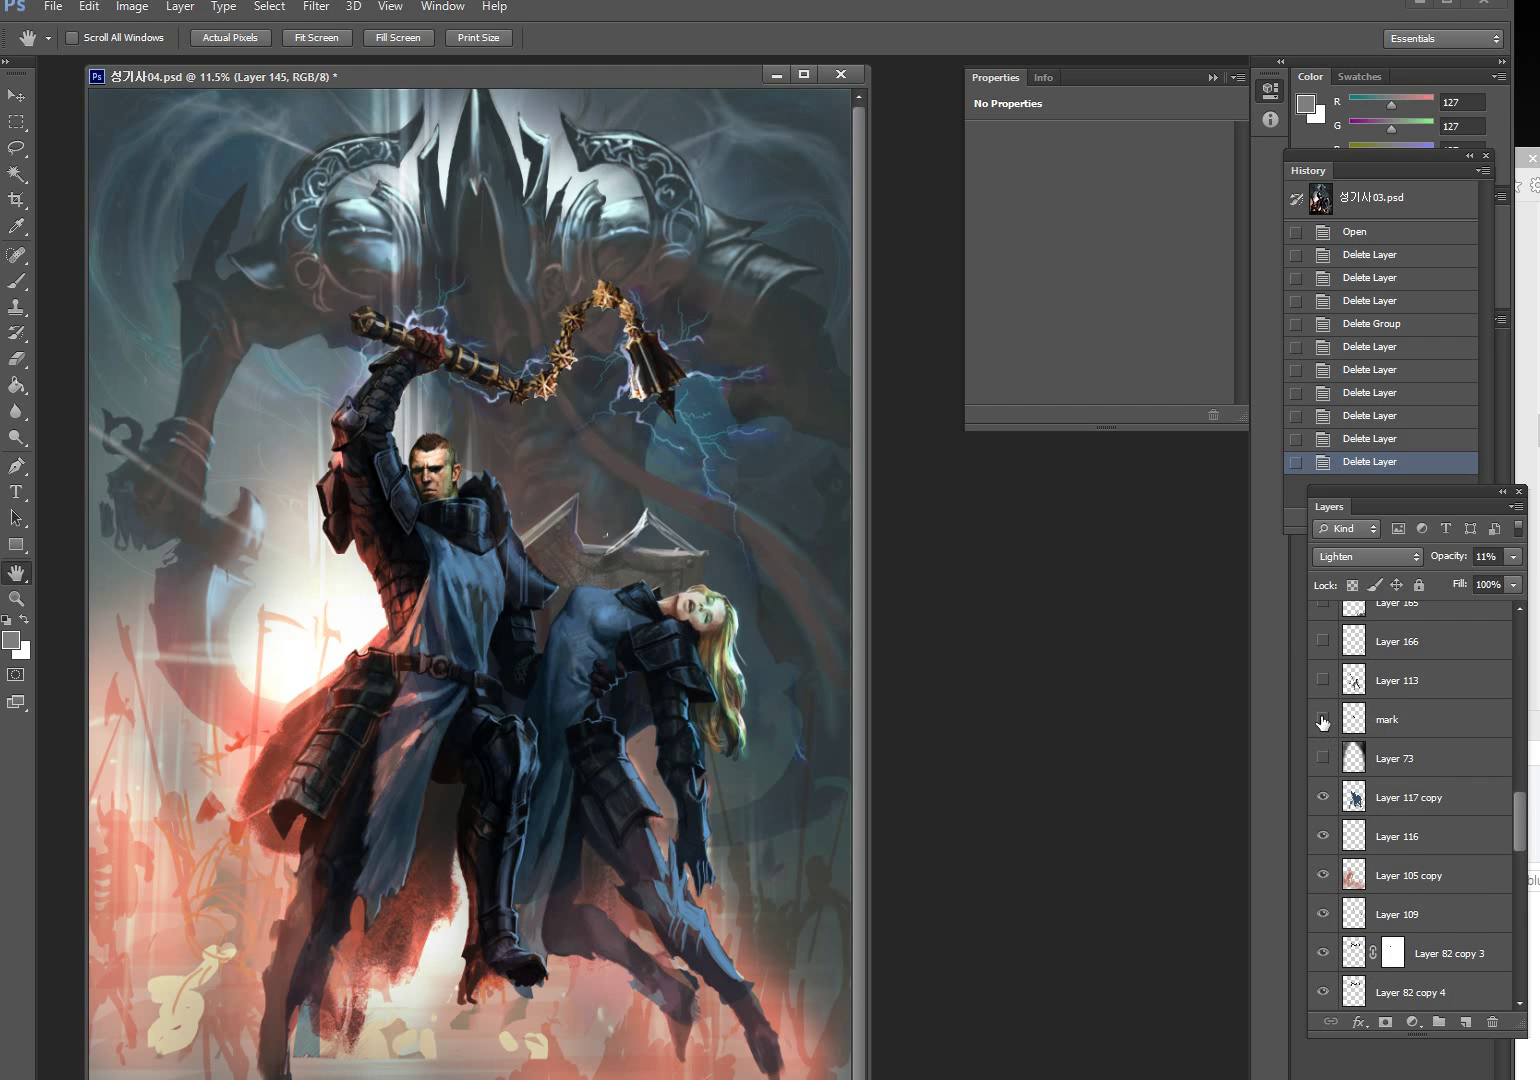
pyautogui.click(1323, 721)
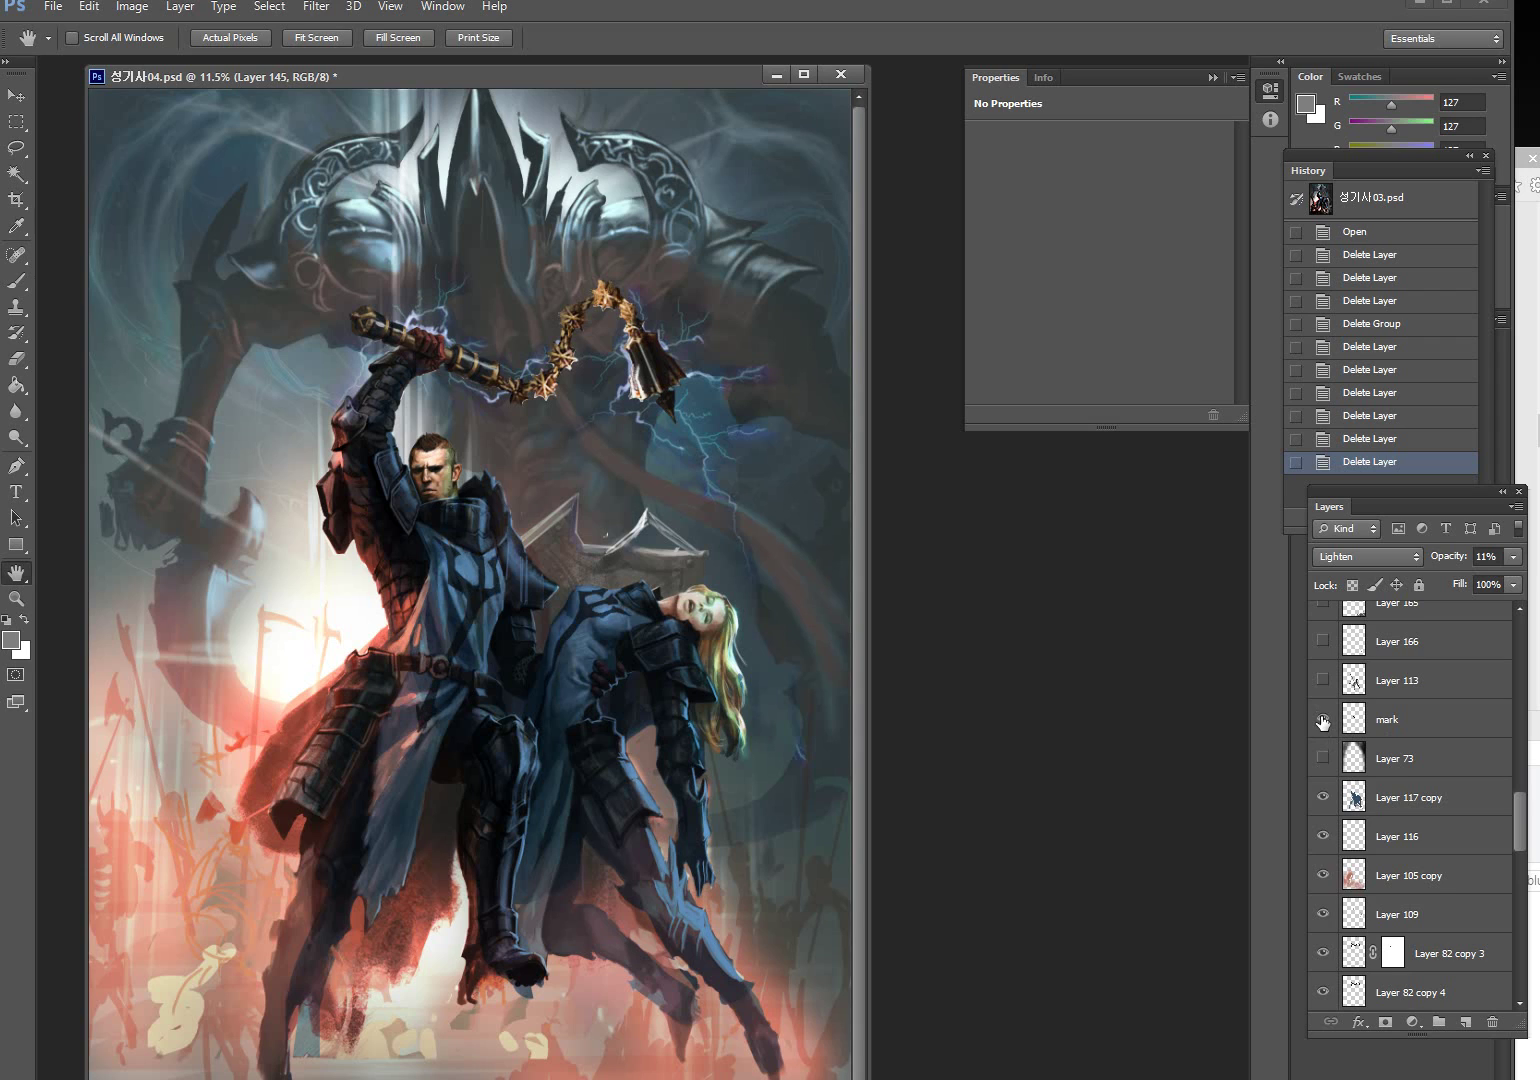
# Turn on Layers 113, 166 and 165, and Layer 75 copy 3's skeletons across the lower half
pyautogui.scroll(2, 1326, 745)
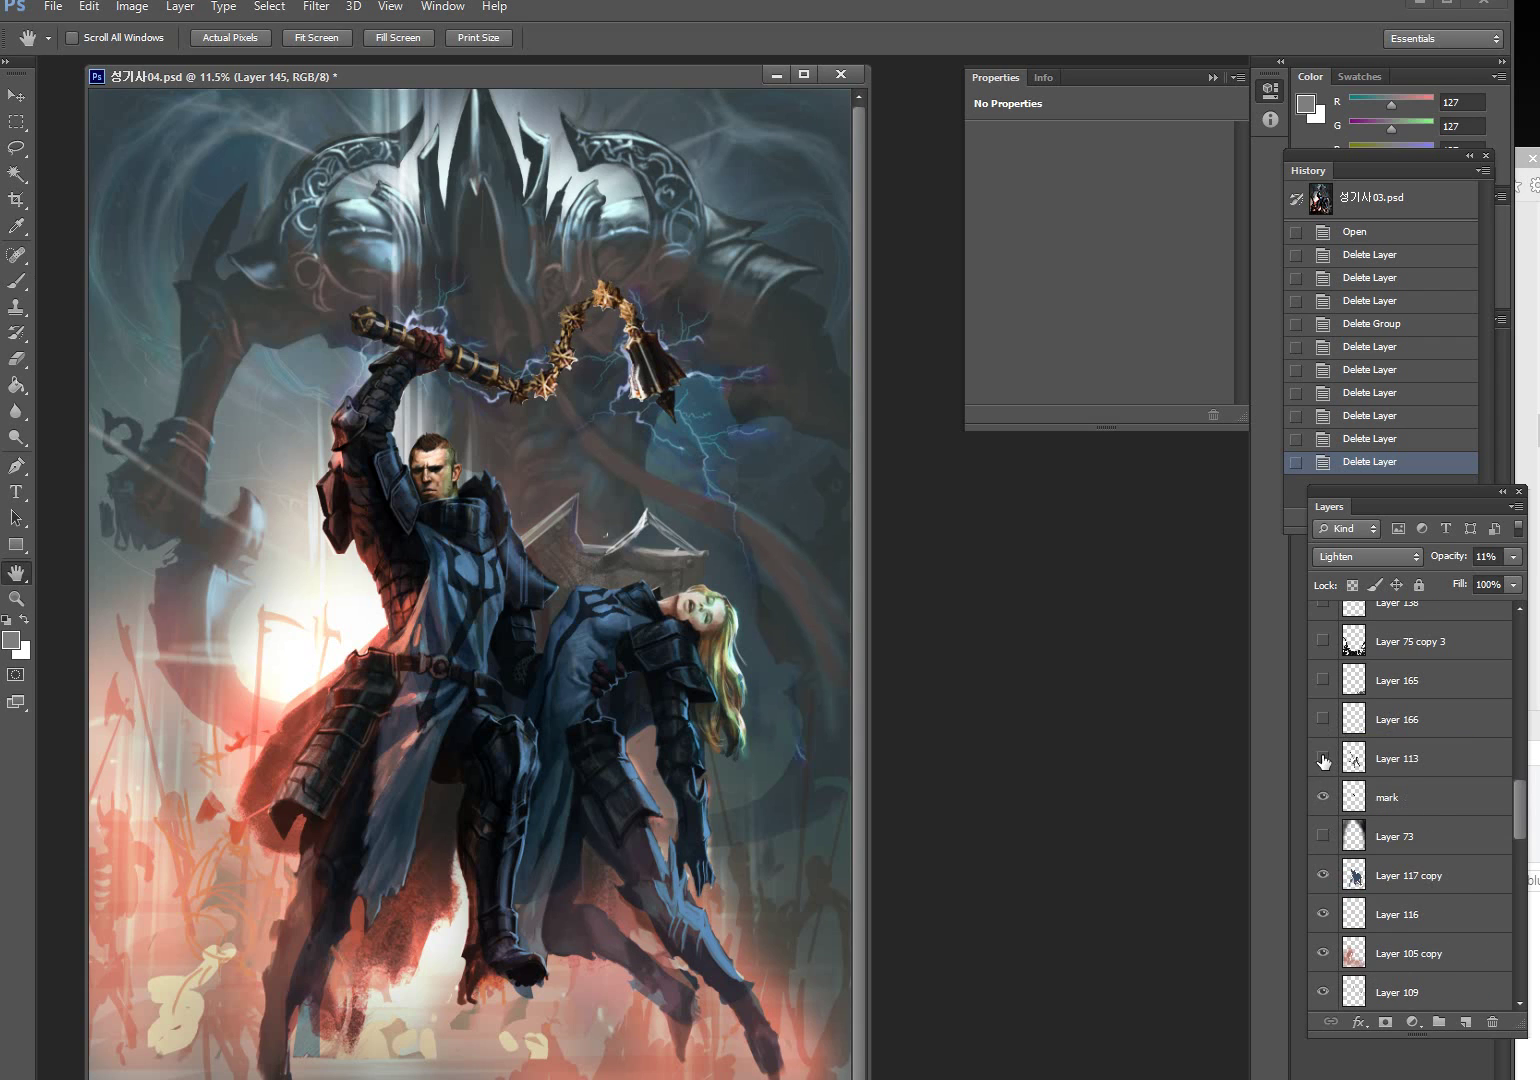
pyautogui.click(1323, 760)
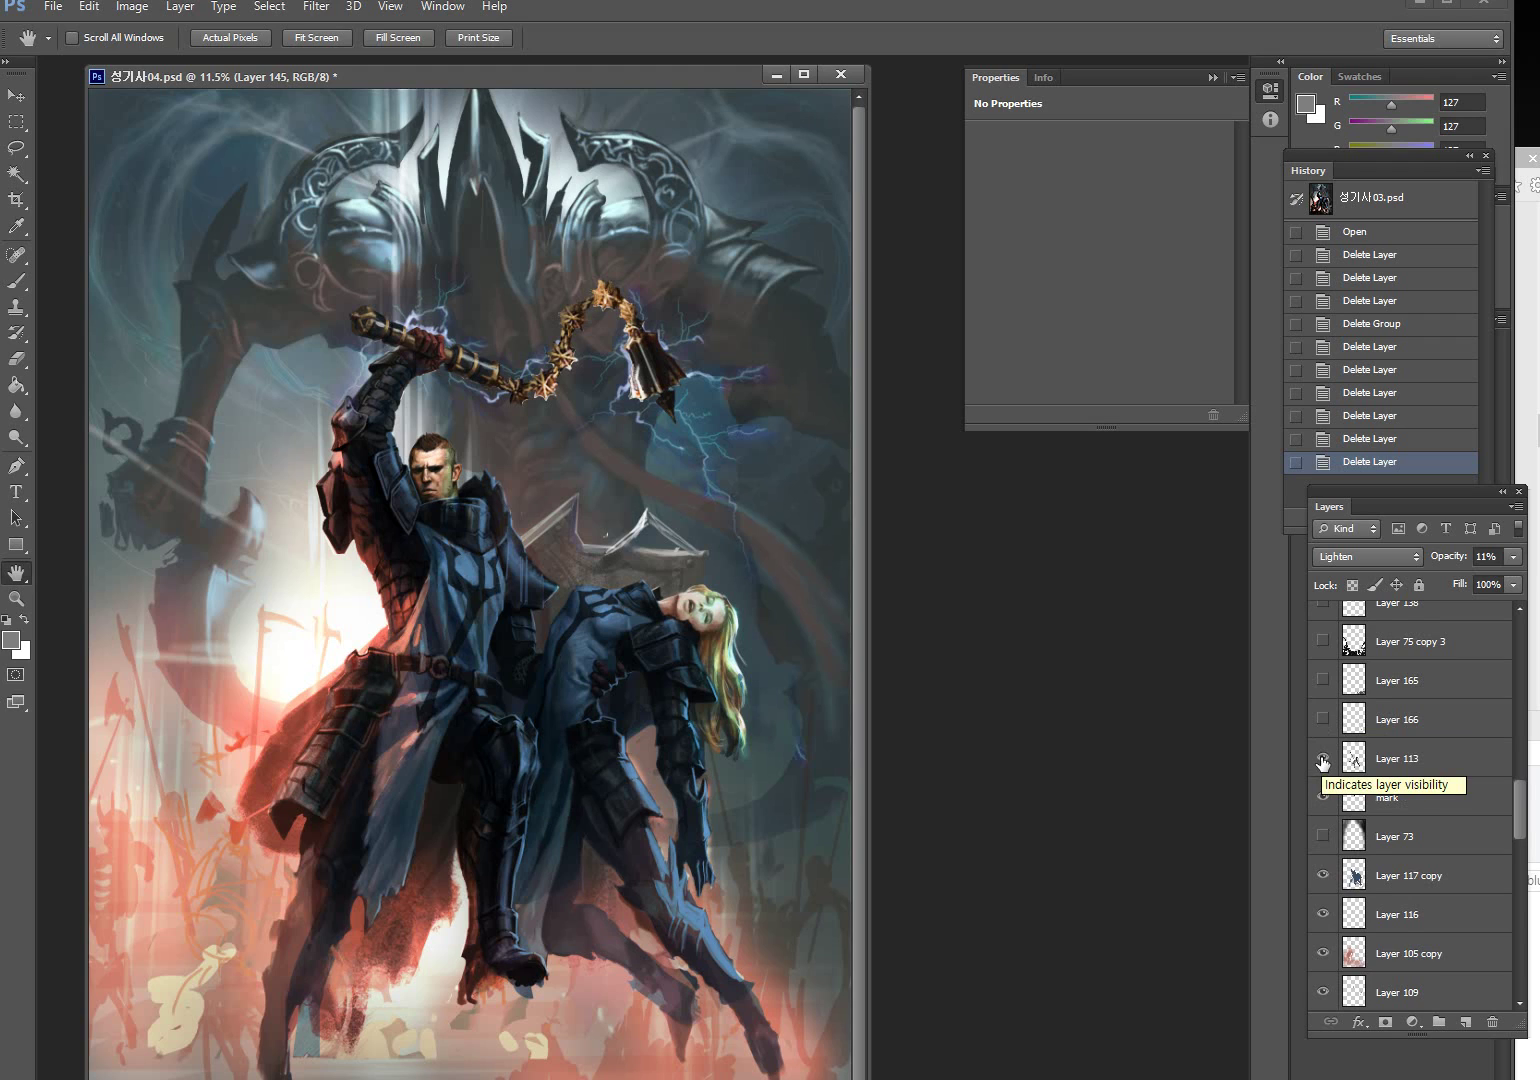
pyautogui.scroll(1, 1323, 760)
pyautogui.click(1324, 760)
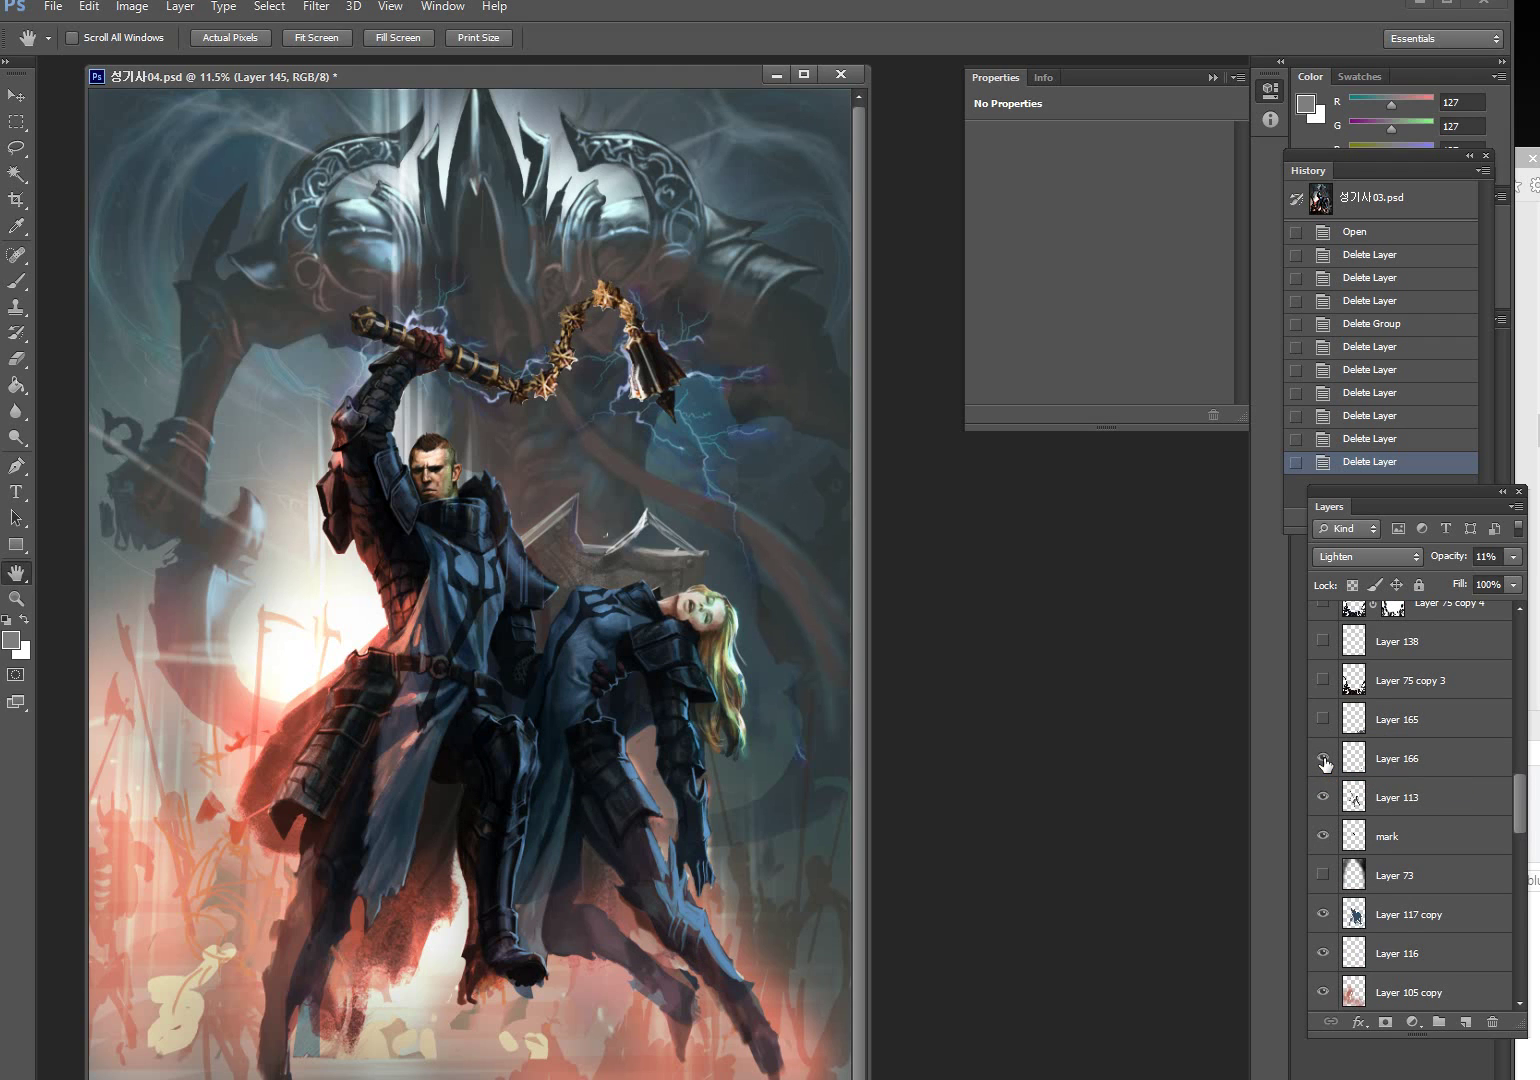
pyautogui.click(1324, 760)
pyautogui.click(1323, 720)
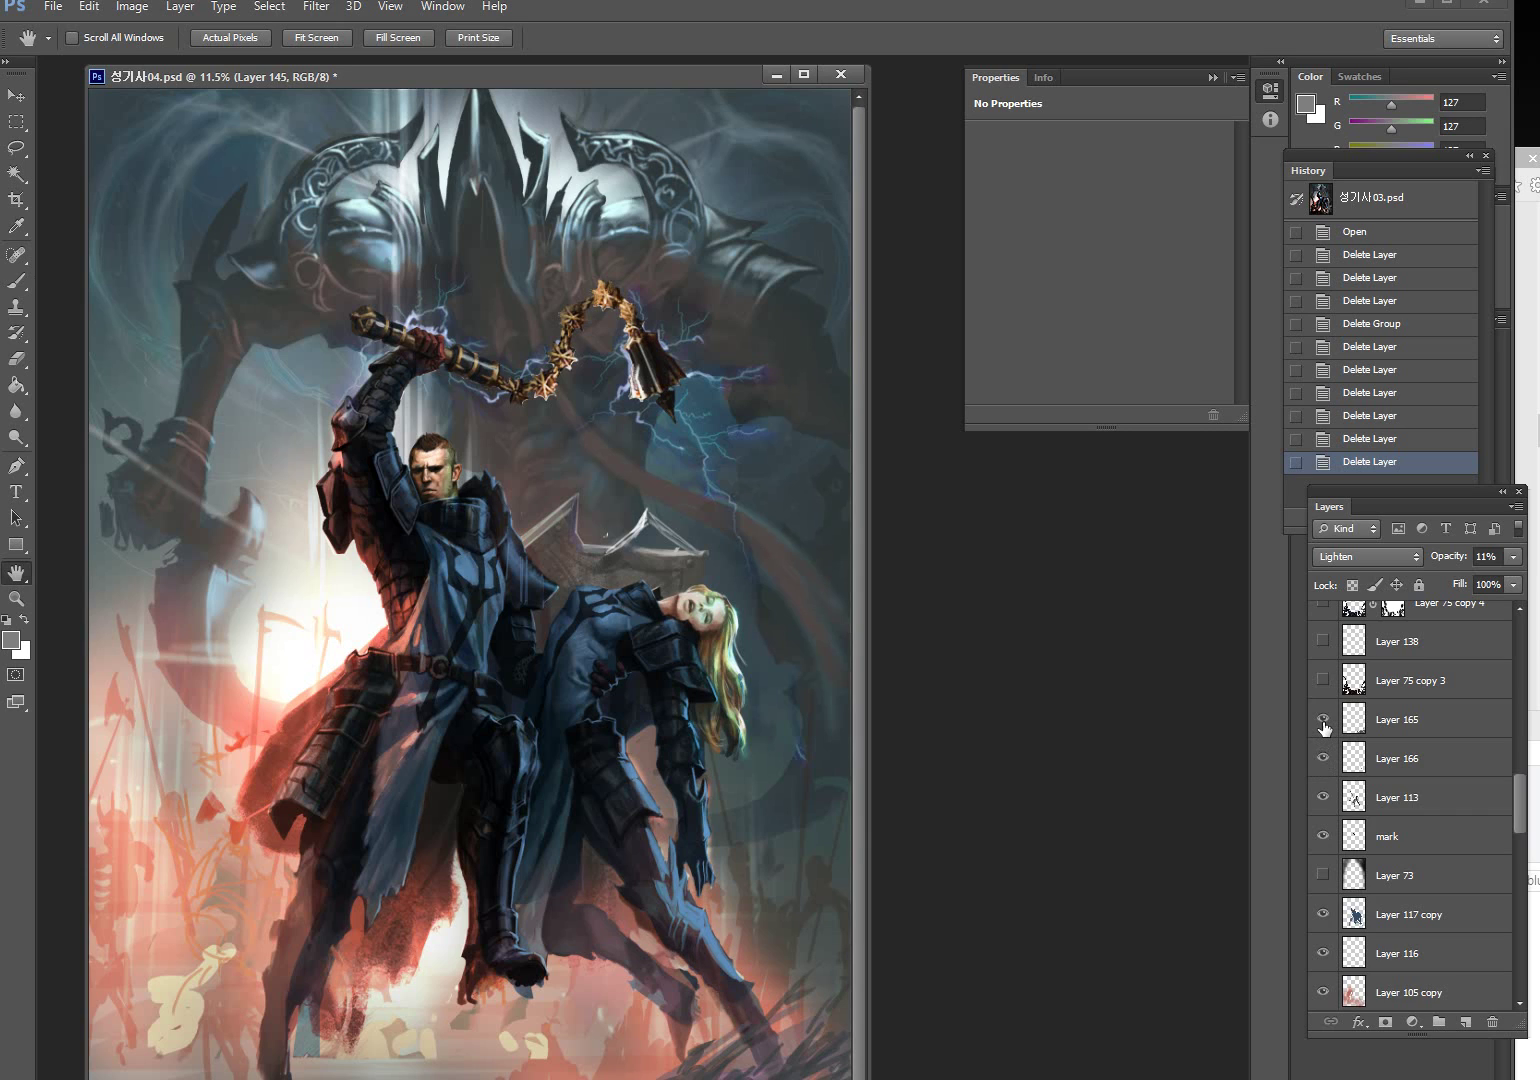
pyautogui.scroll(1, 1324, 727)
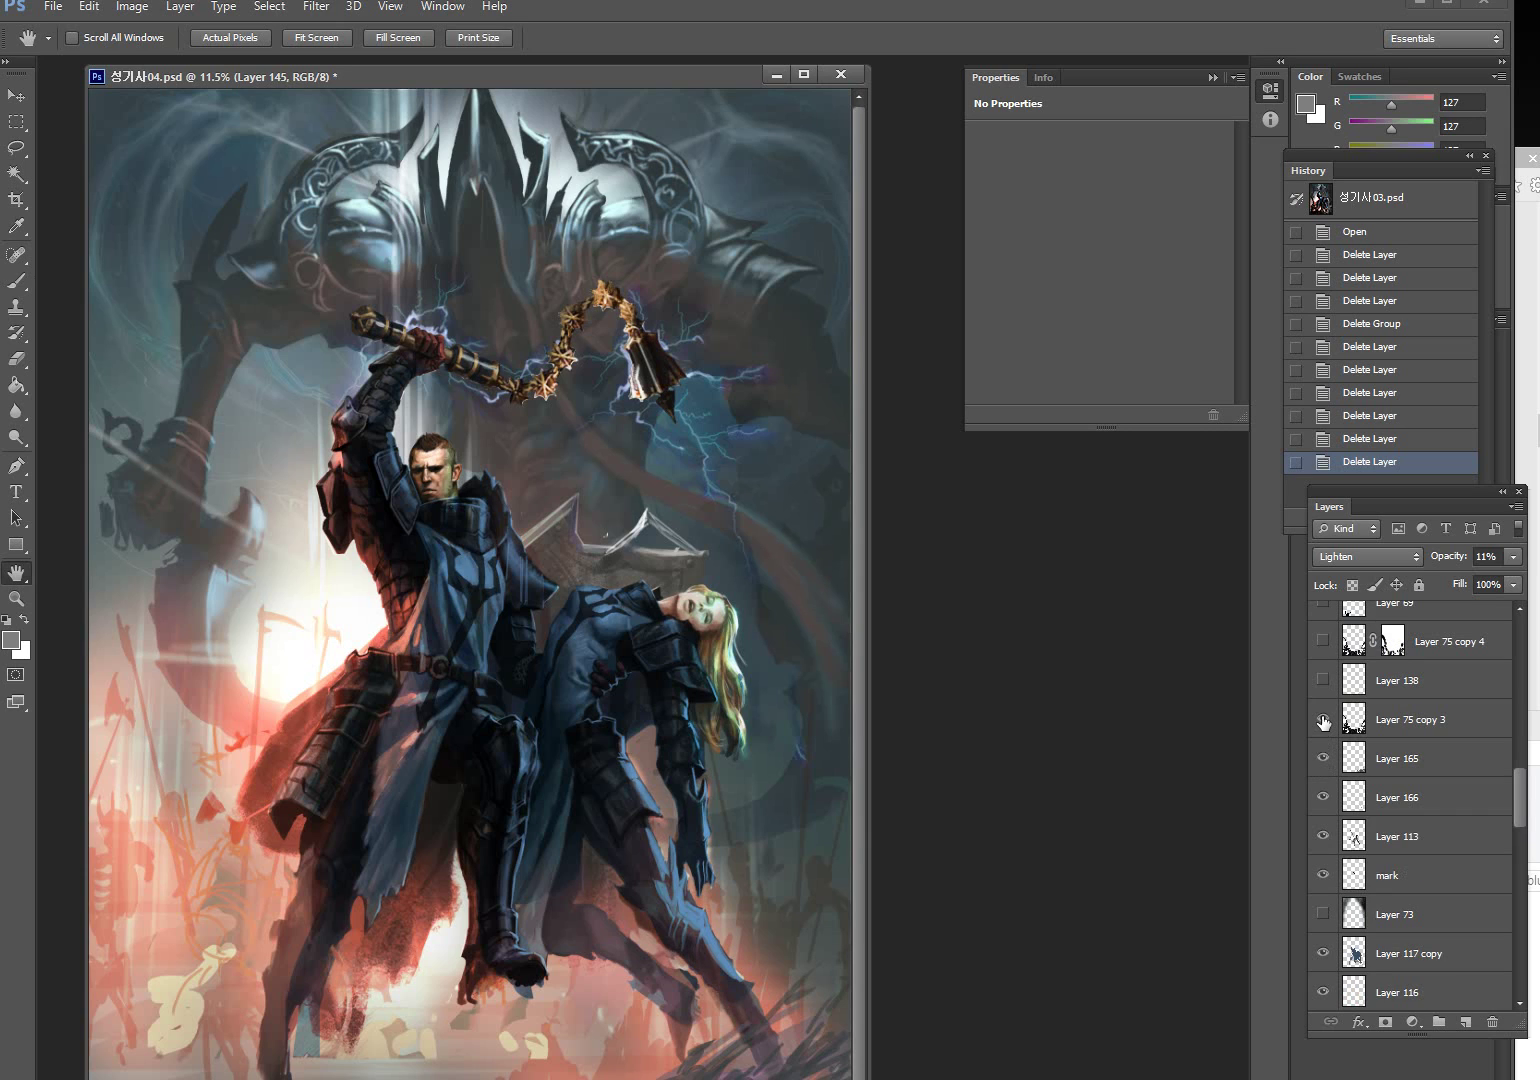
pyautogui.click(1323, 720)
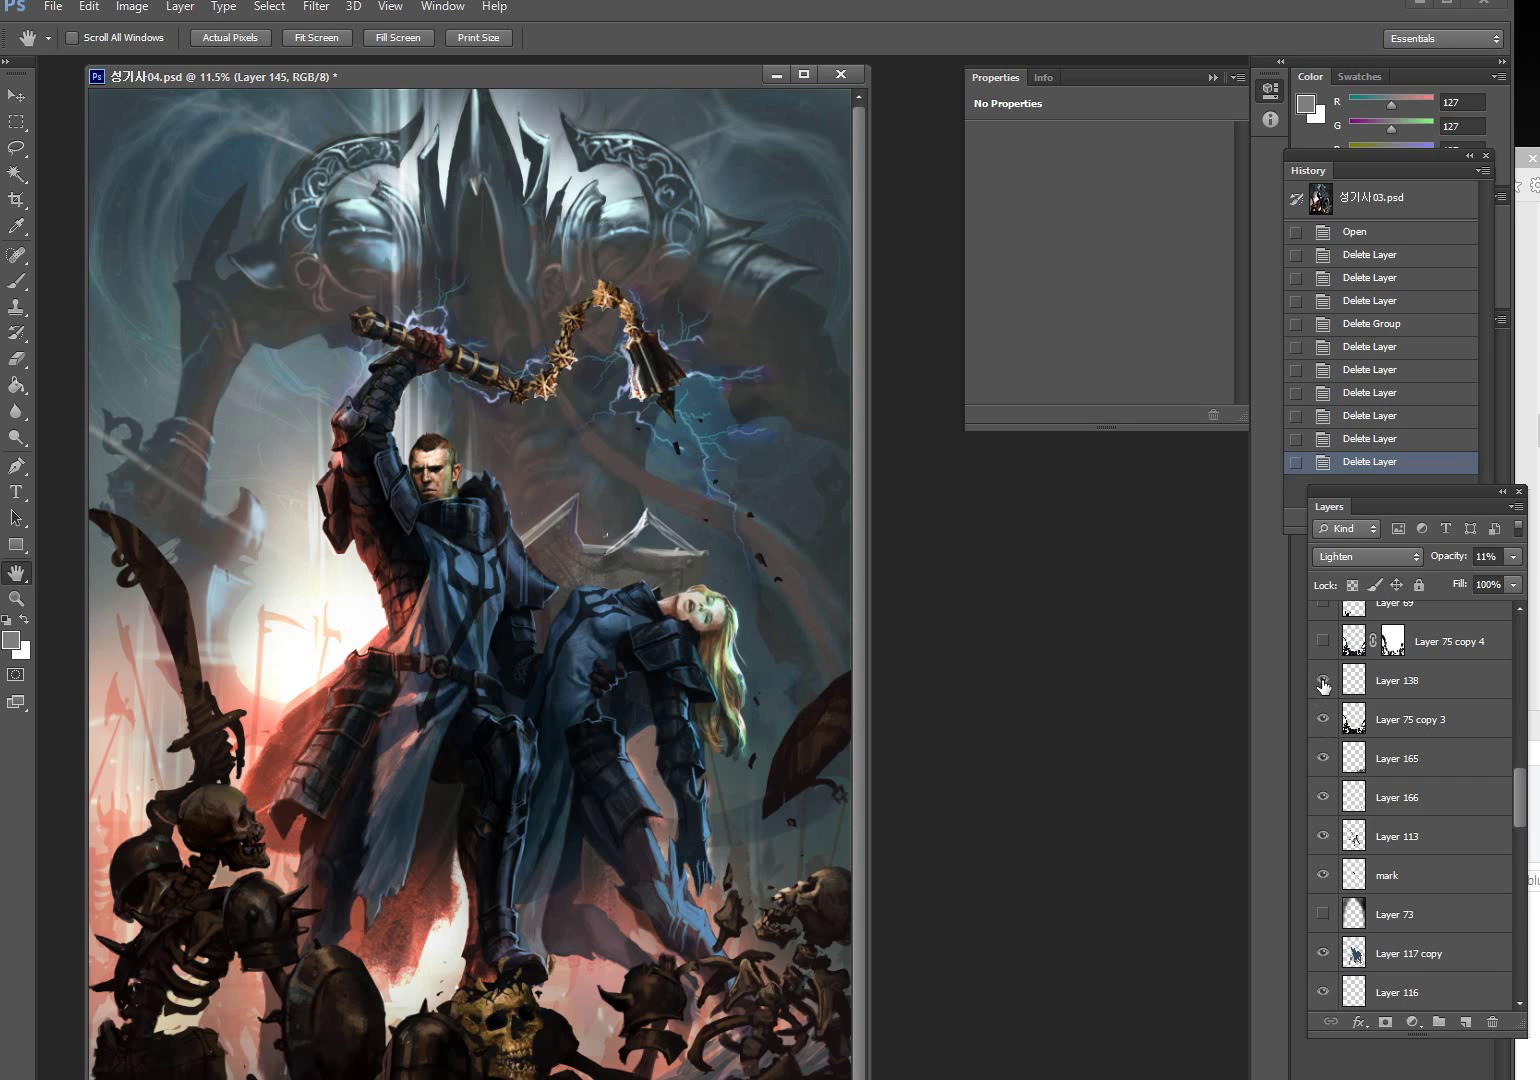
# Turn on Layer 75 copy 4 and Layer 69, then move the document window to the workspace top
pyautogui.scroll(2, 1330, 690)
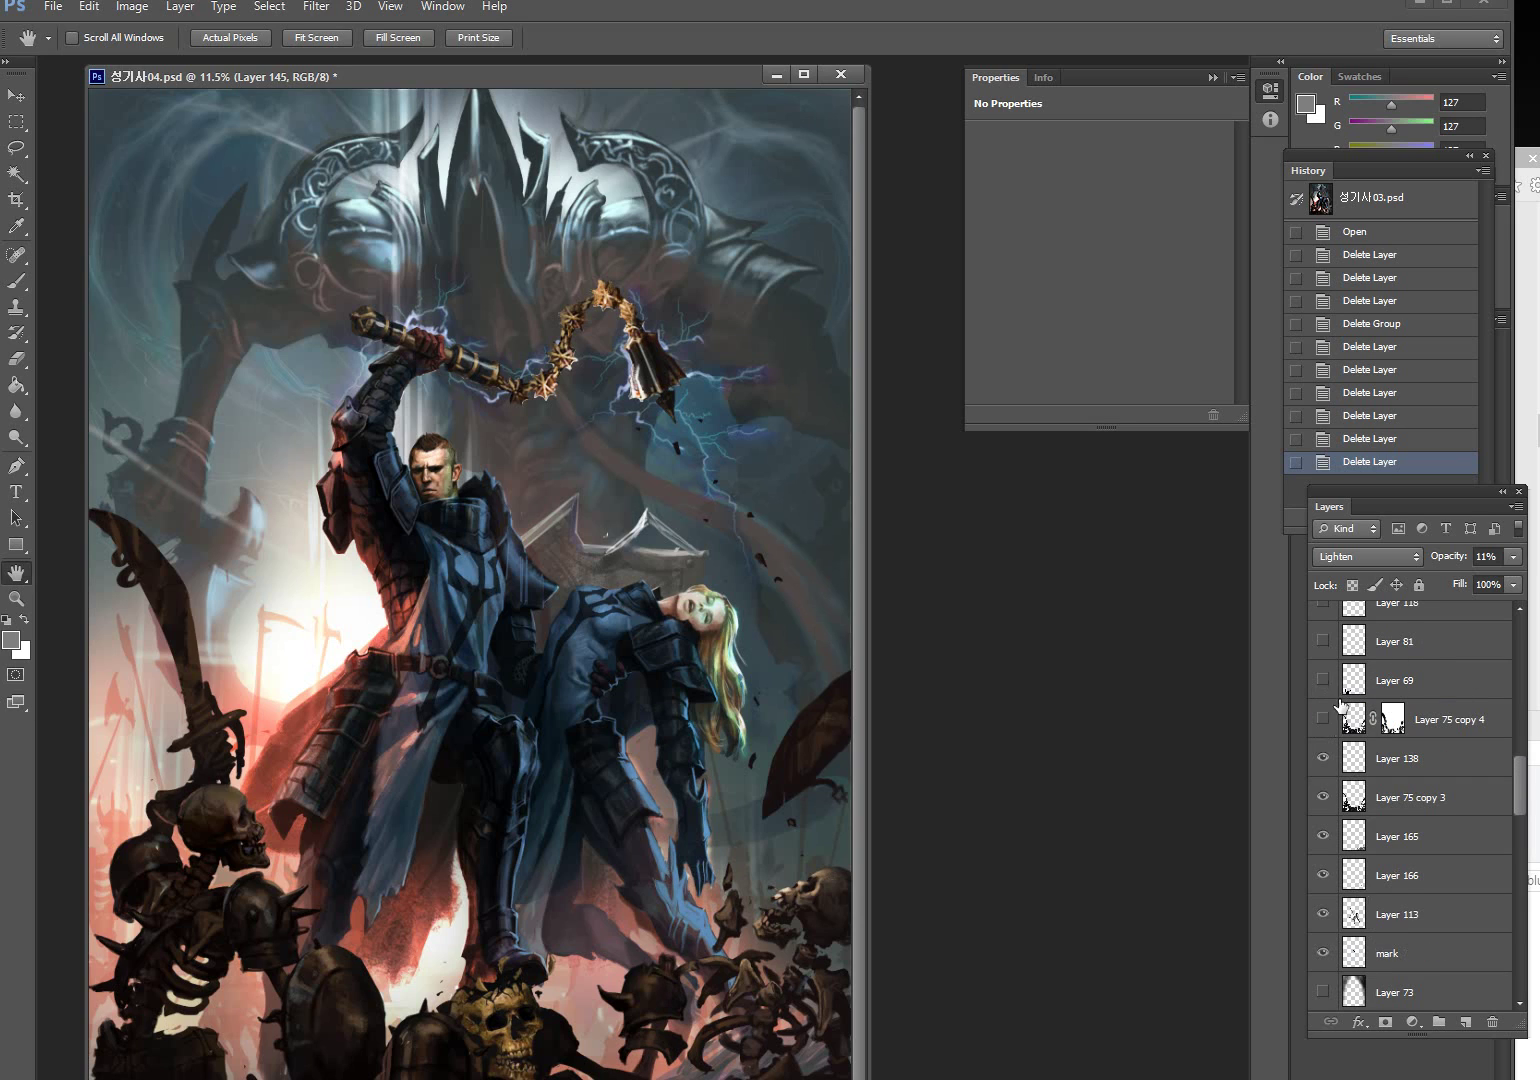
pyautogui.click(1323, 719)
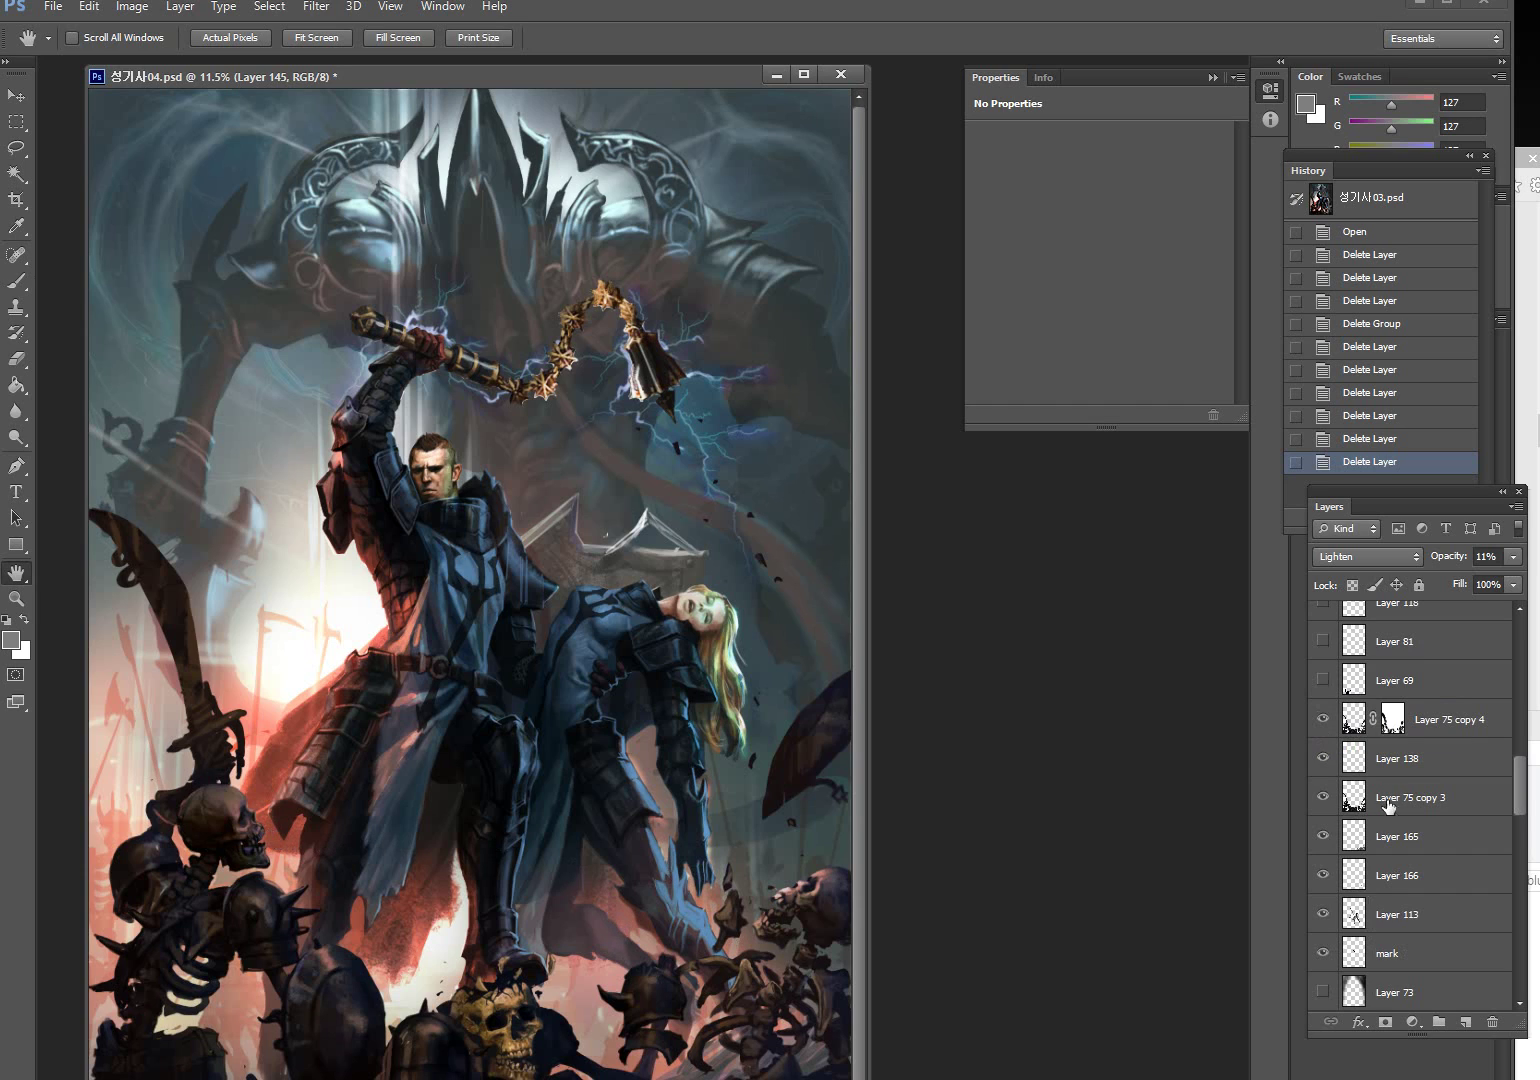
pyautogui.scroll(1, 1385, 772)
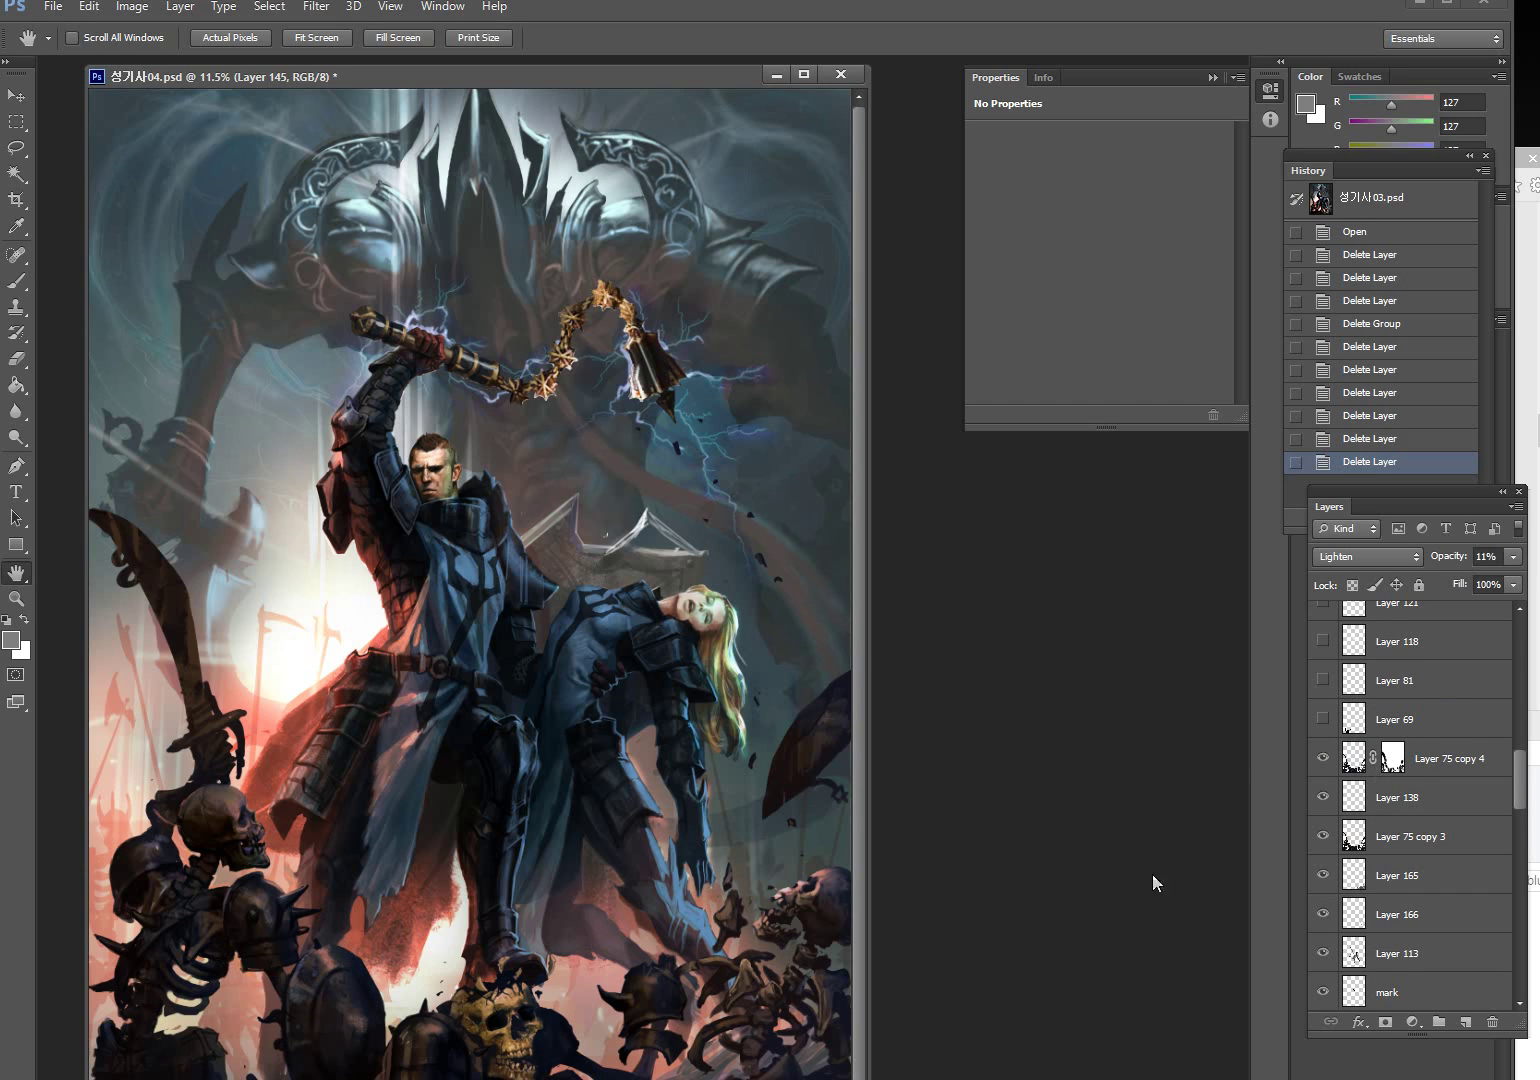
pyautogui.click(1323, 719)
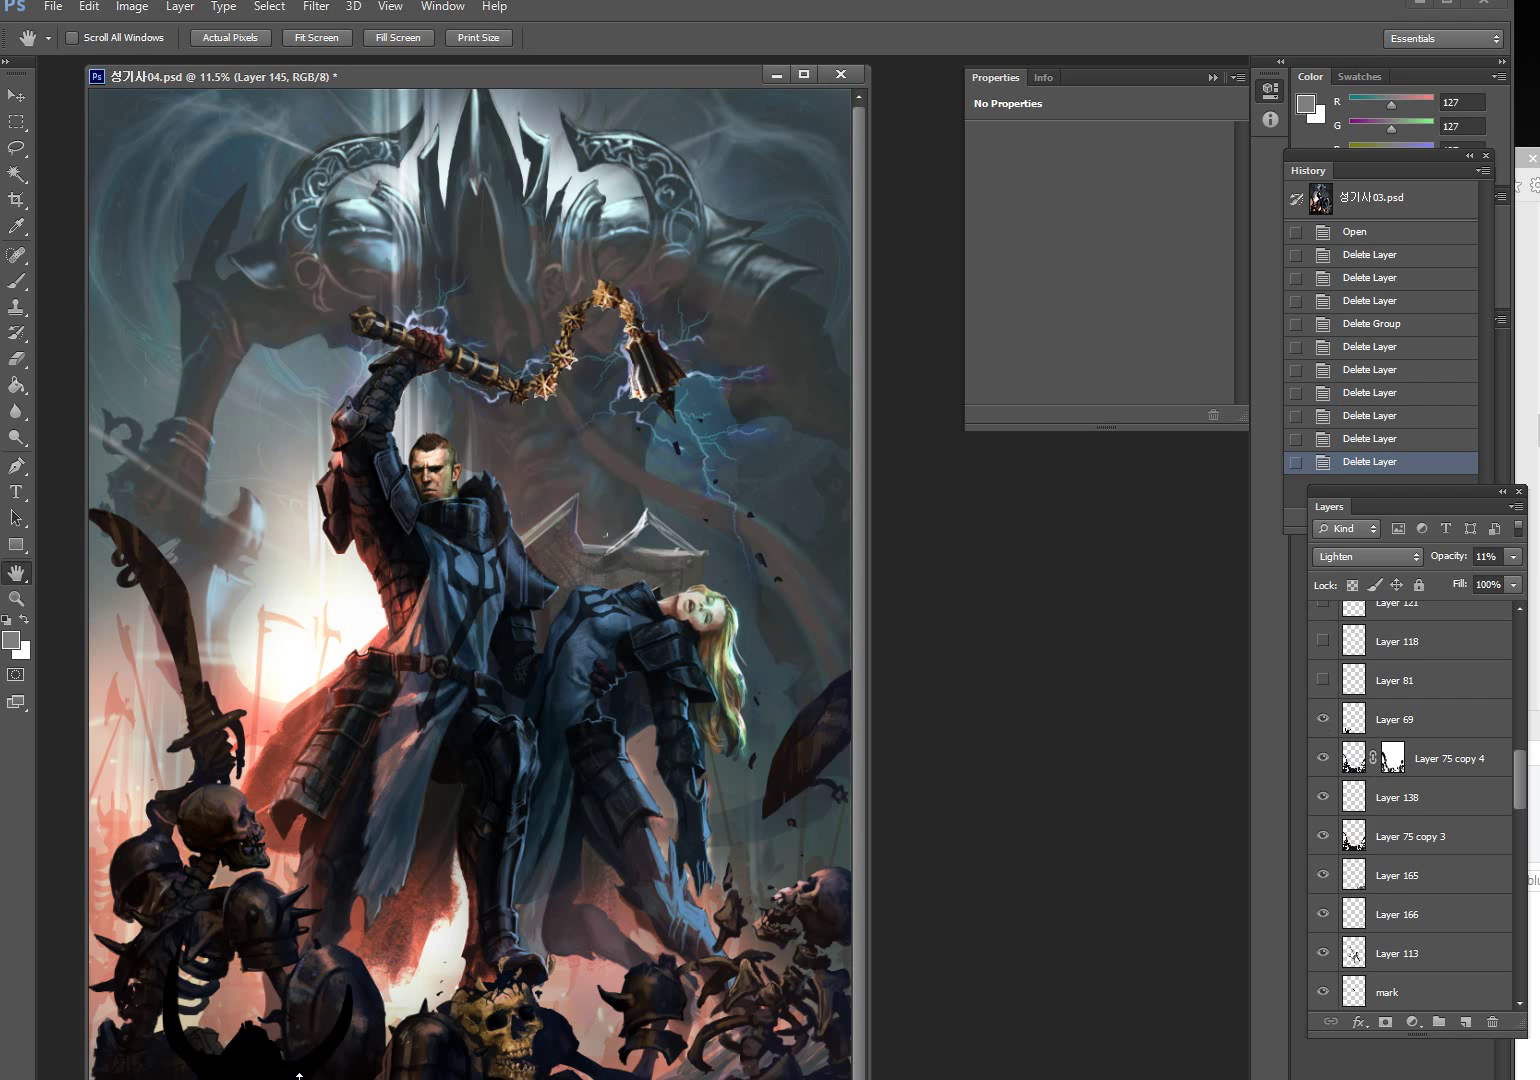
pyautogui.moveTo(459, 84); pyautogui.dragTo(452, 20)
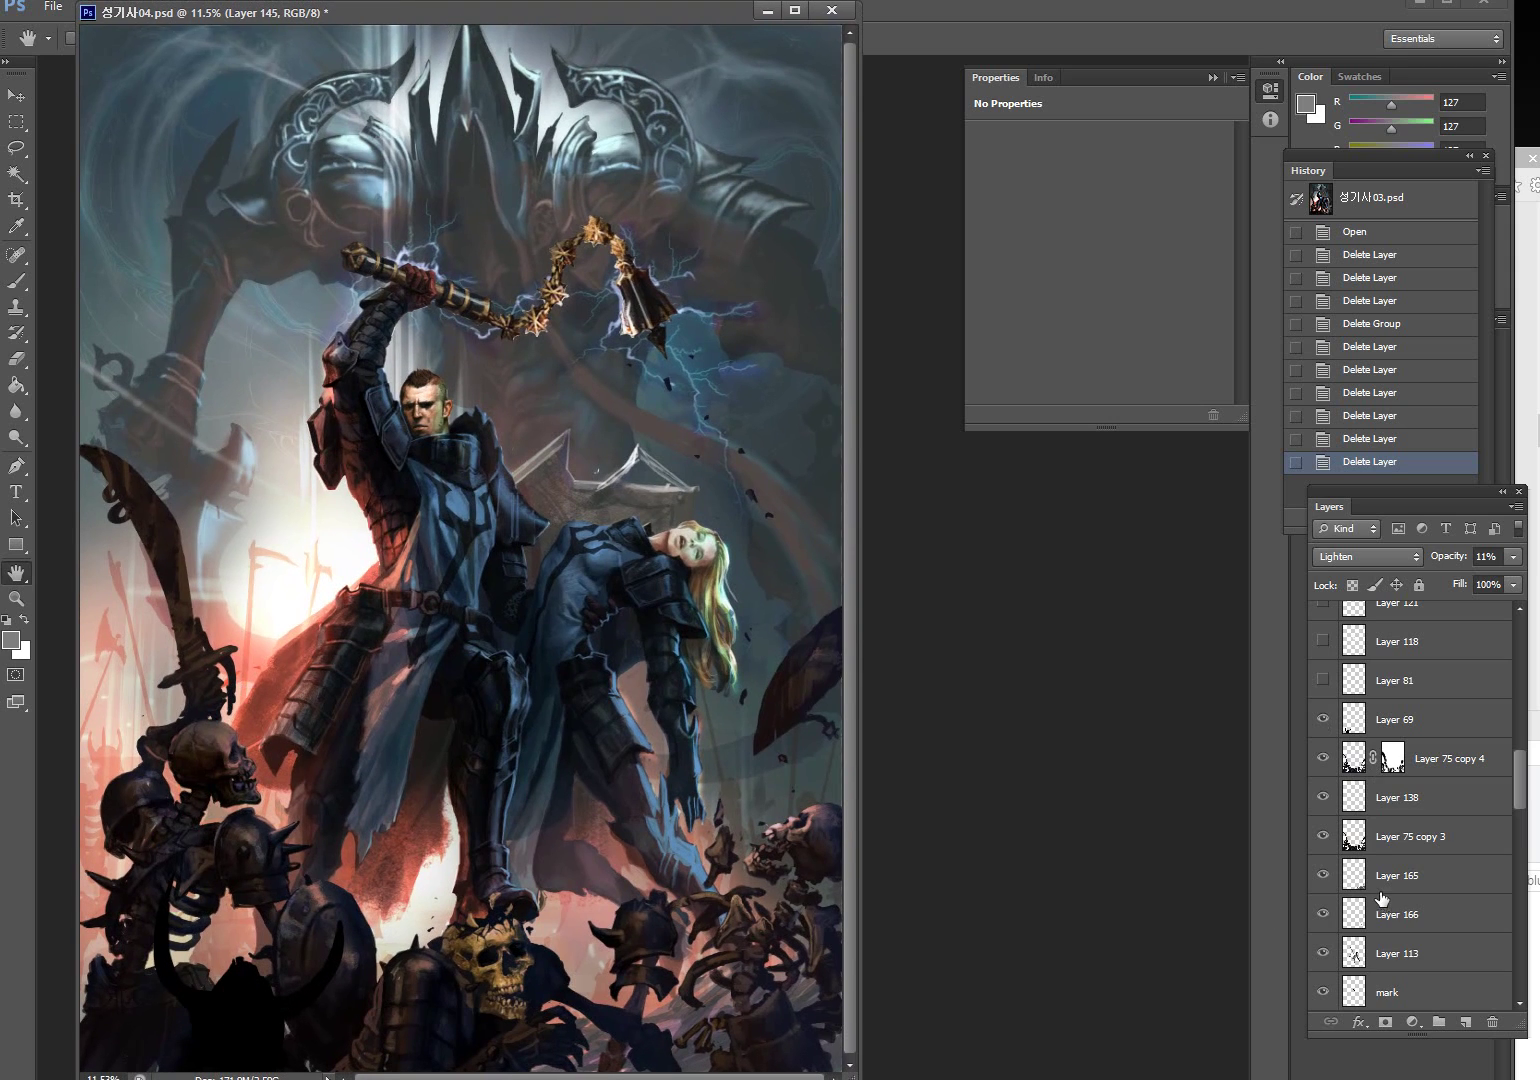
# Turn on Layer 81, toggling it to compare, and Layer 118 to brighten the warrior's chest
pyautogui.click(1324, 683)
pyautogui.click(1324, 683)
pyautogui.click(1324, 683)
pyautogui.click(1324, 683)
pyautogui.click(1324, 683)
pyautogui.scroll(1, 1324, 683)
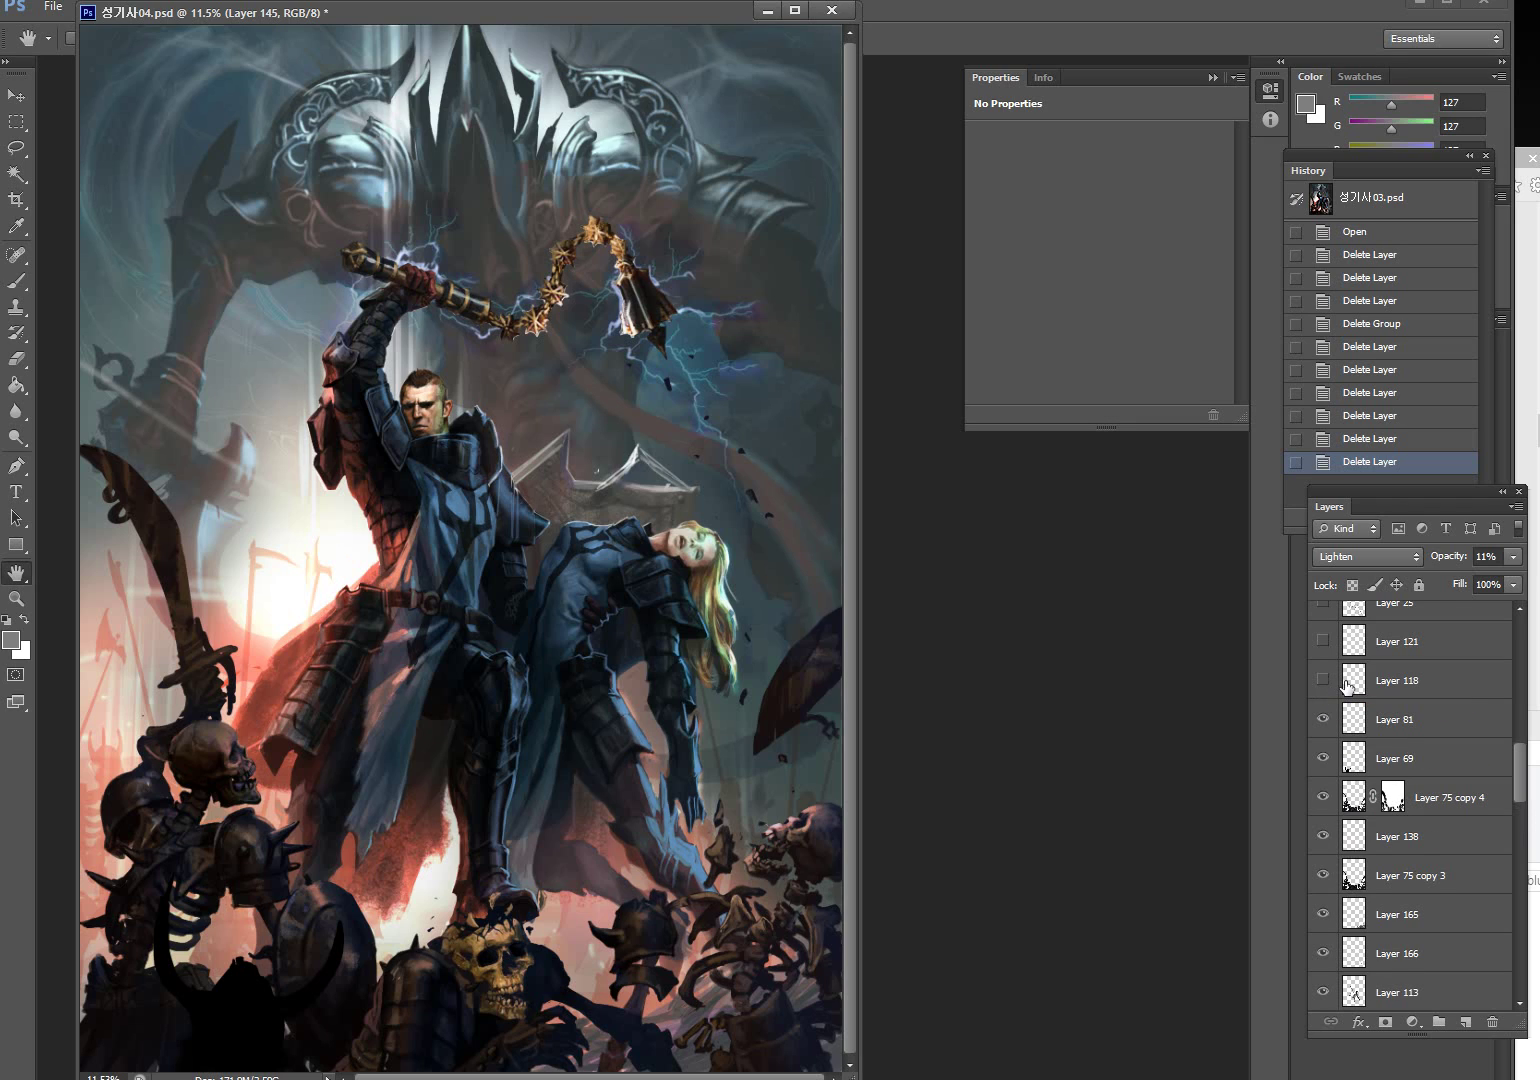
pyautogui.click(1324, 683)
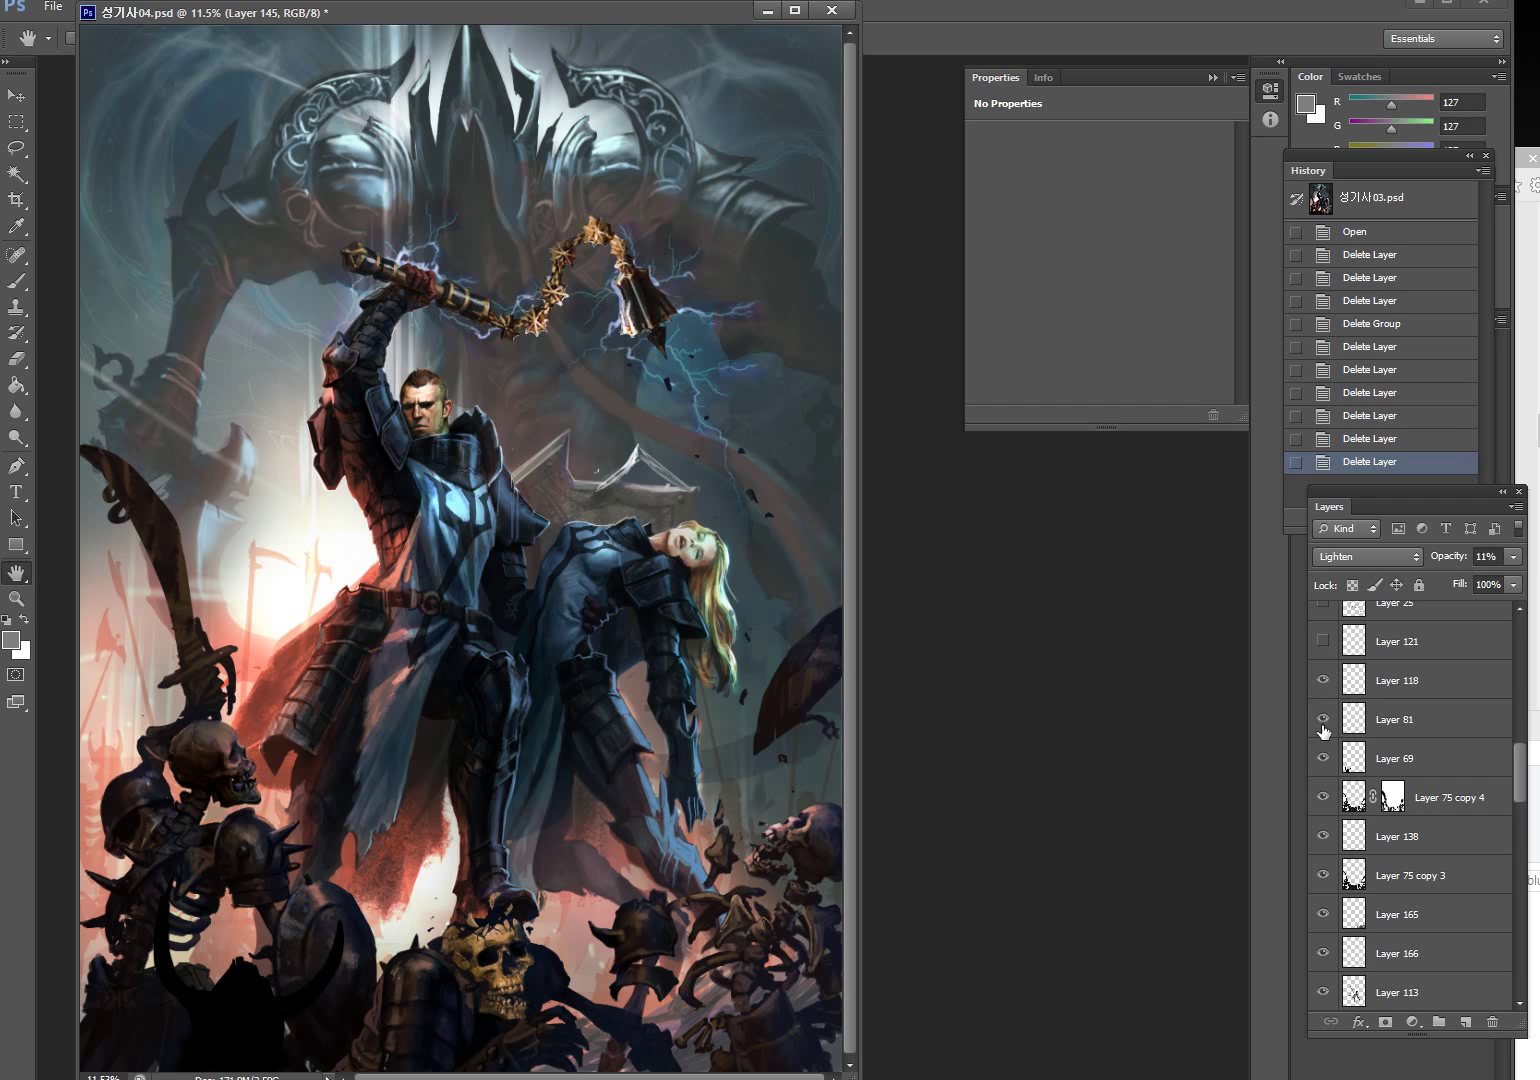
# Turn on Layer 121 for the man's head, Layer 25 for the flail swing, and Layer 132
pyautogui.scroll(1, 1400, 668)
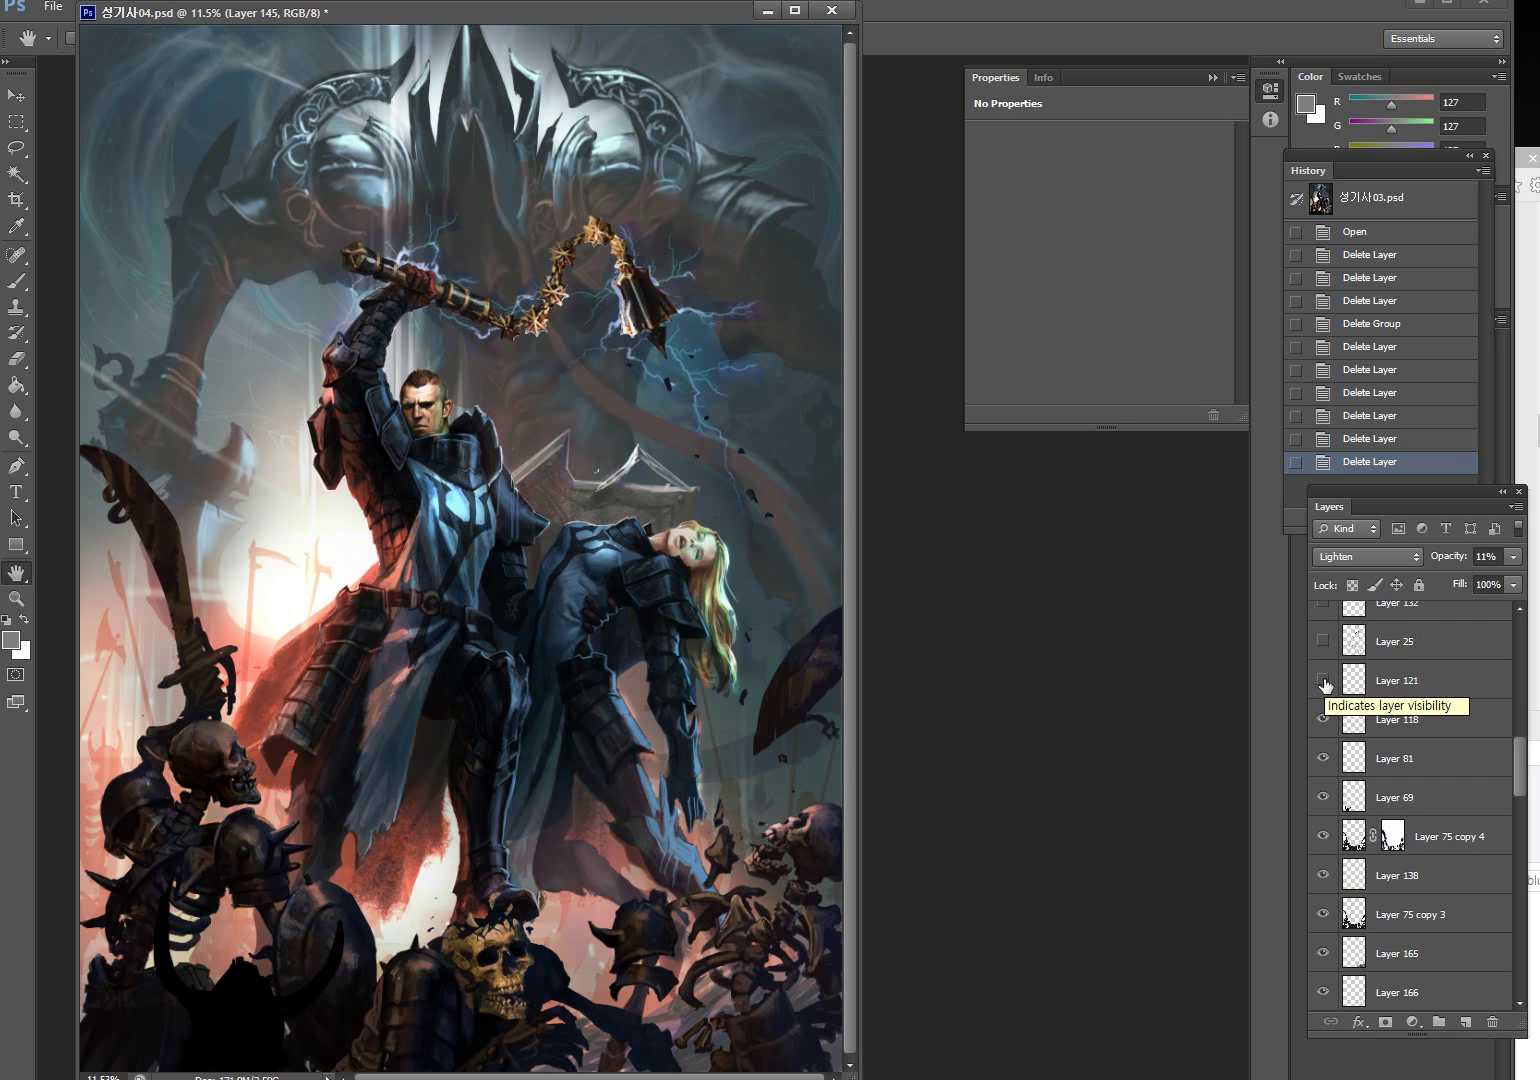
pyautogui.click(1324, 681)
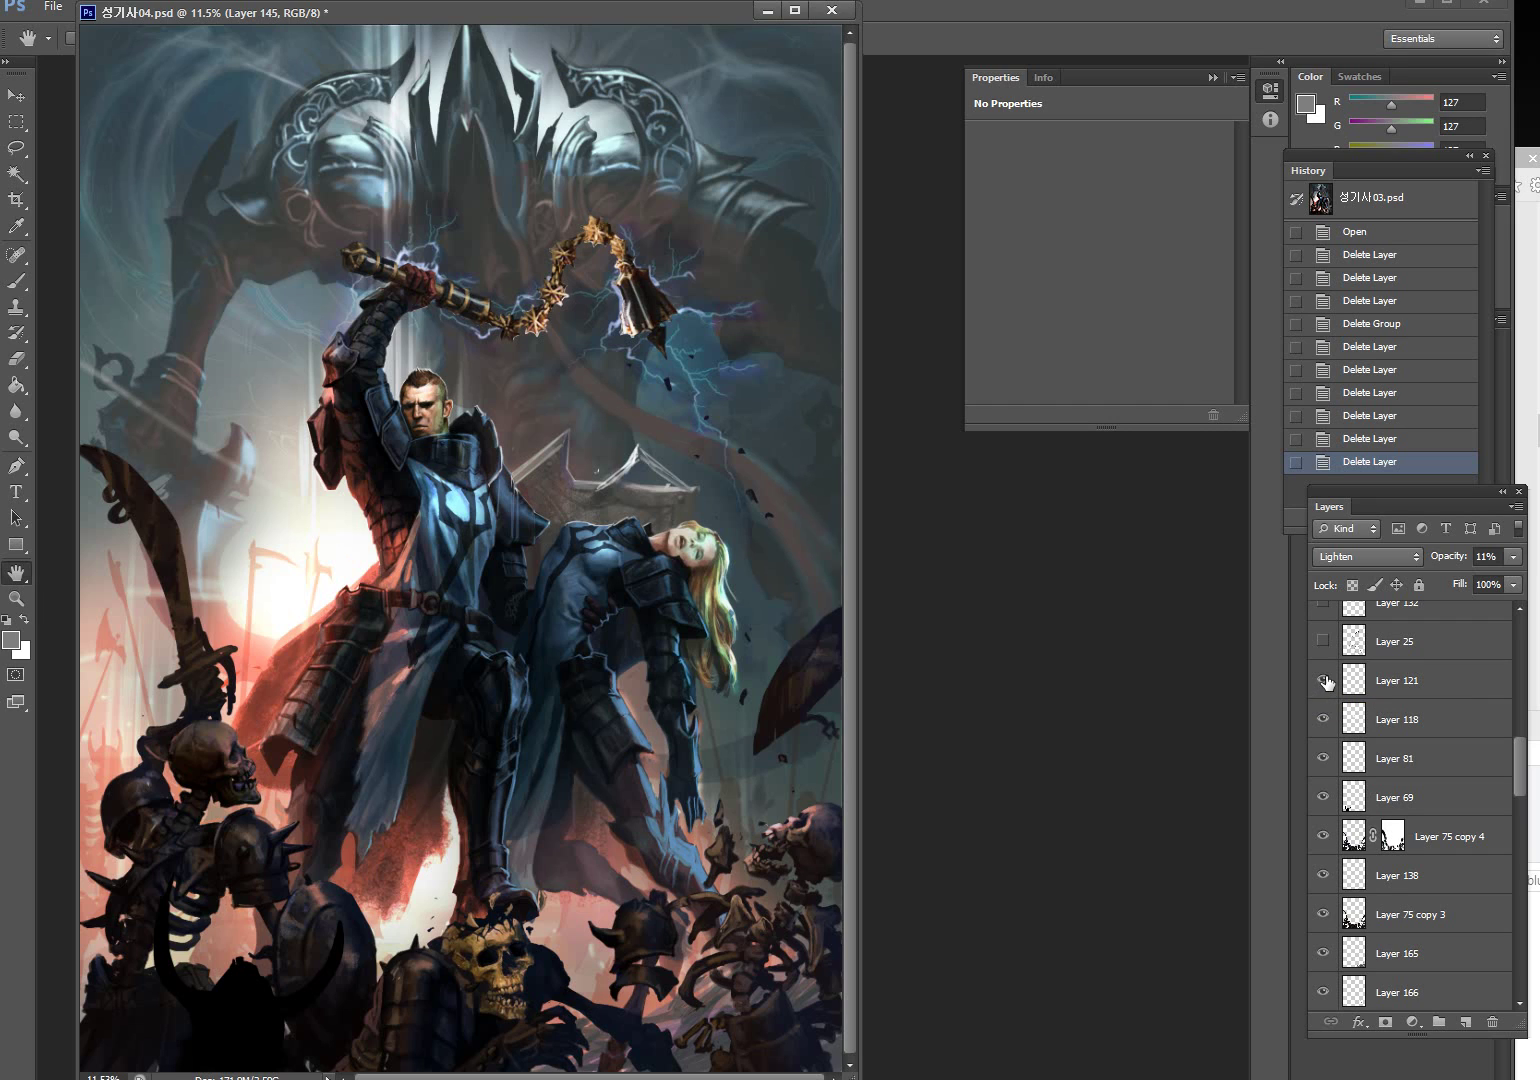
pyautogui.click(1324, 642)
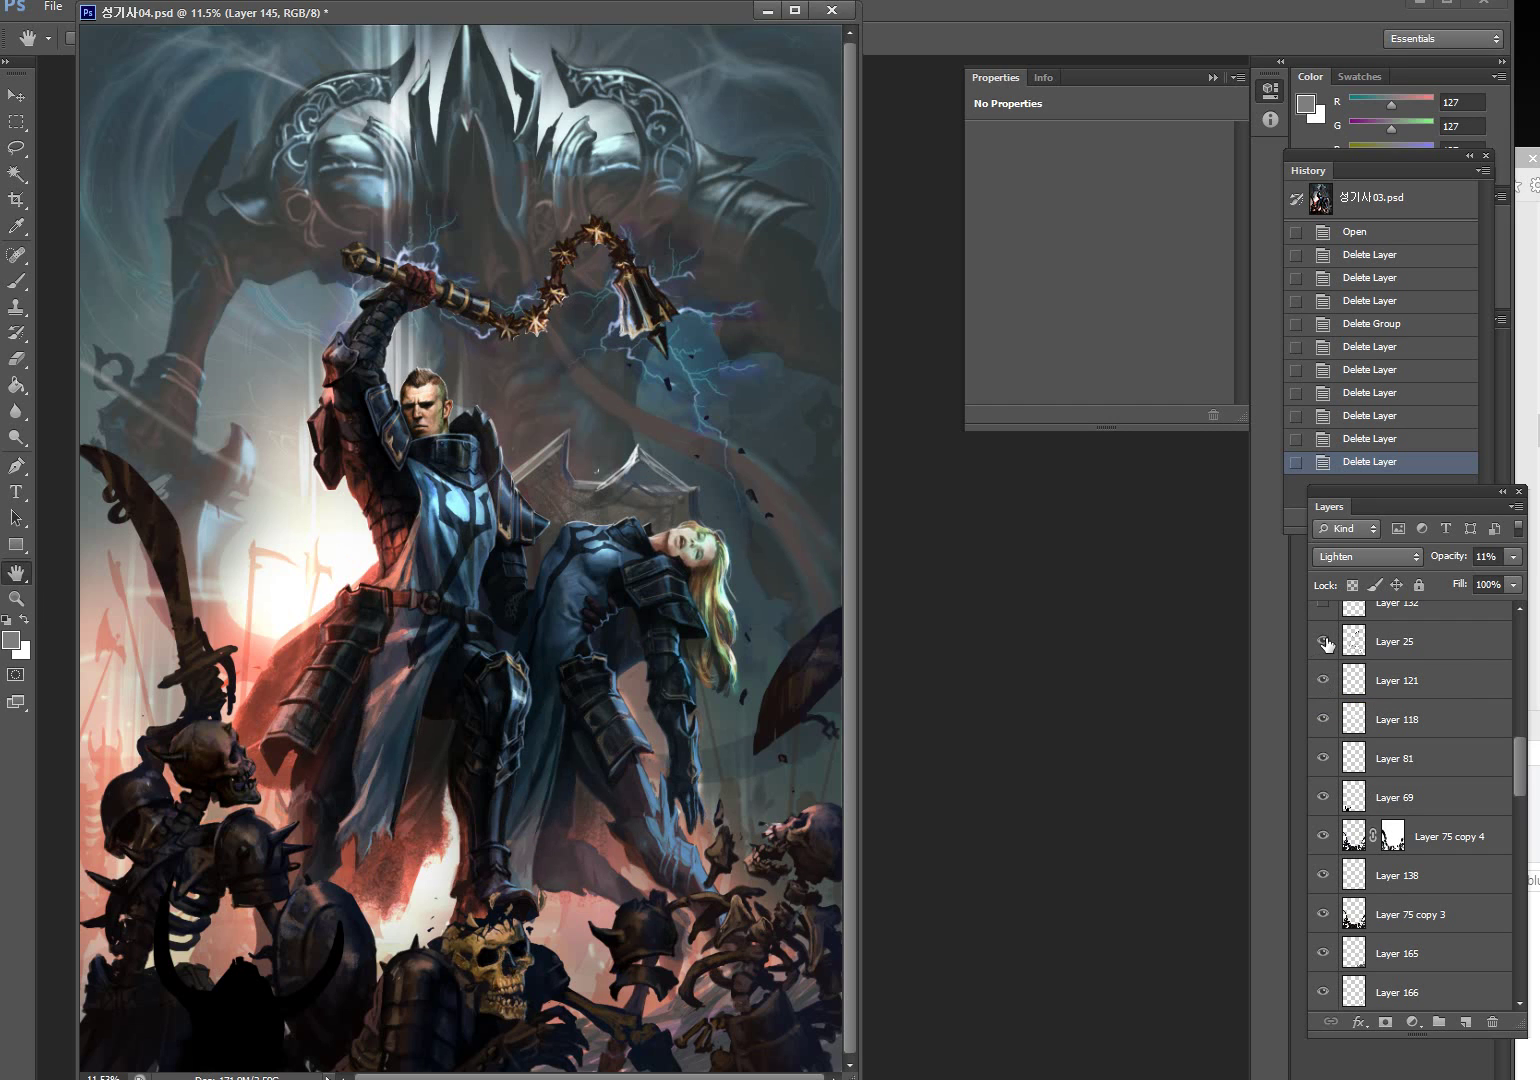
pyautogui.click(1324, 642)
pyautogui.click(1324, 642)
pyautogui.click(1324, 642)
pyautogui.click(1324, 642)
pyautogui.scroll(2, 1421, 716)
pyautogui.click(1323, 719)
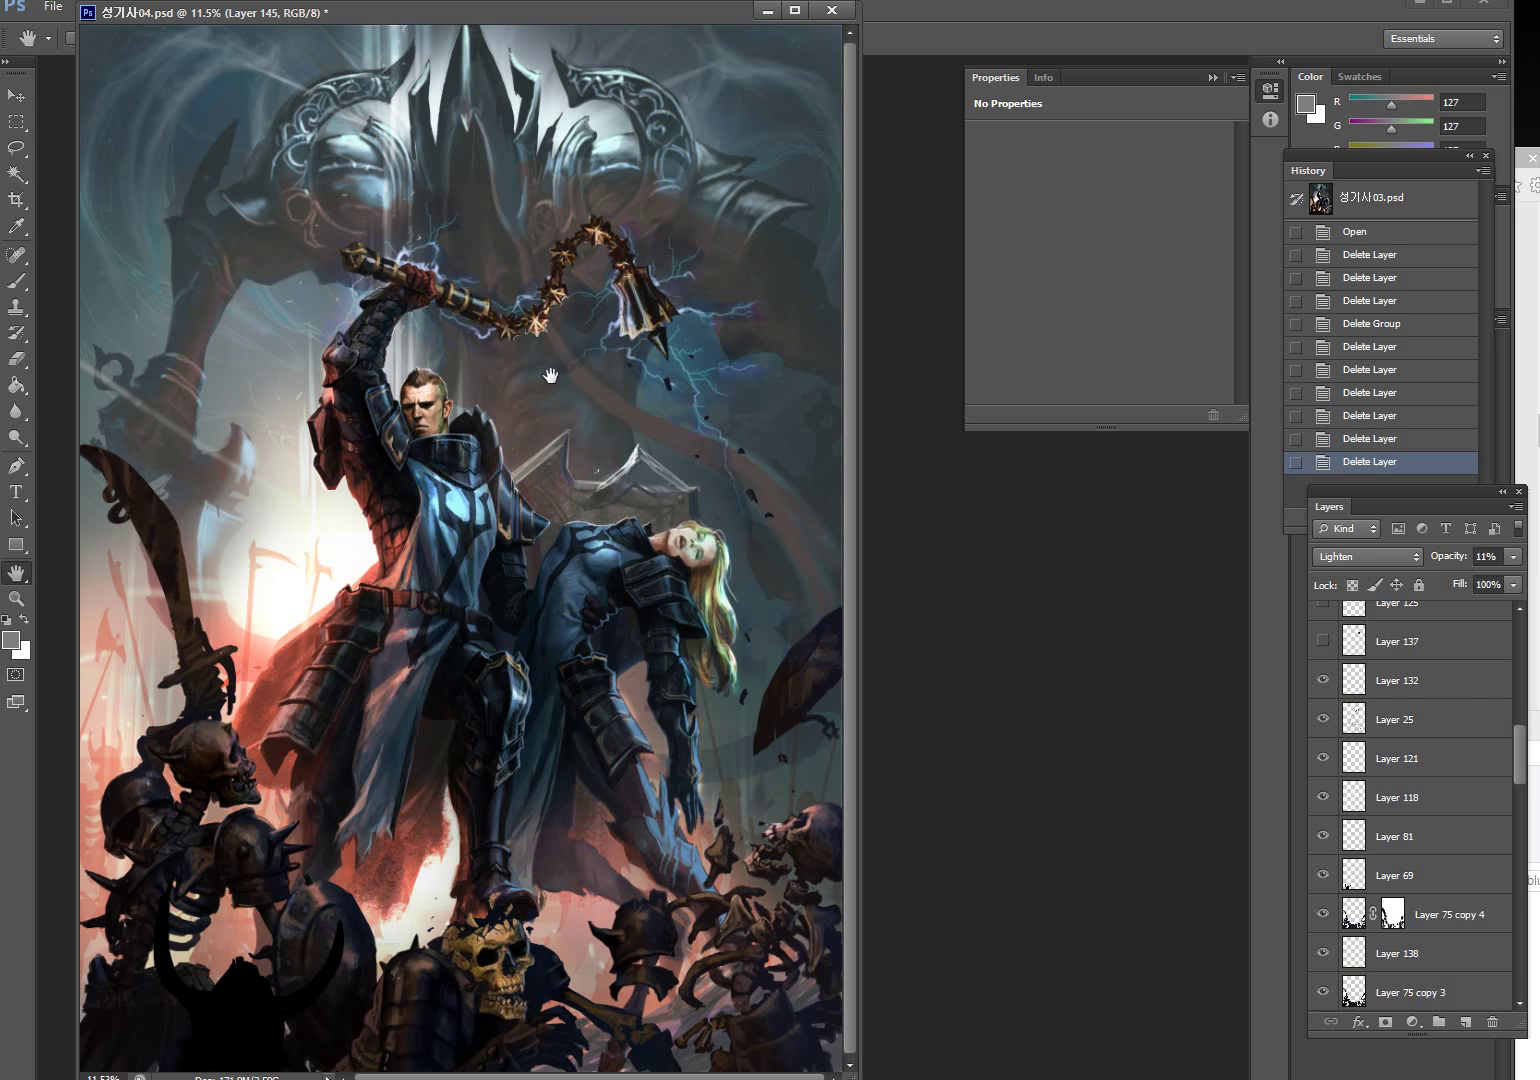
# Reveal Layer 137 to darken the flail head, then Layer 125 over the castle, comparing it on and off
pyautogui.click(1323, 641)
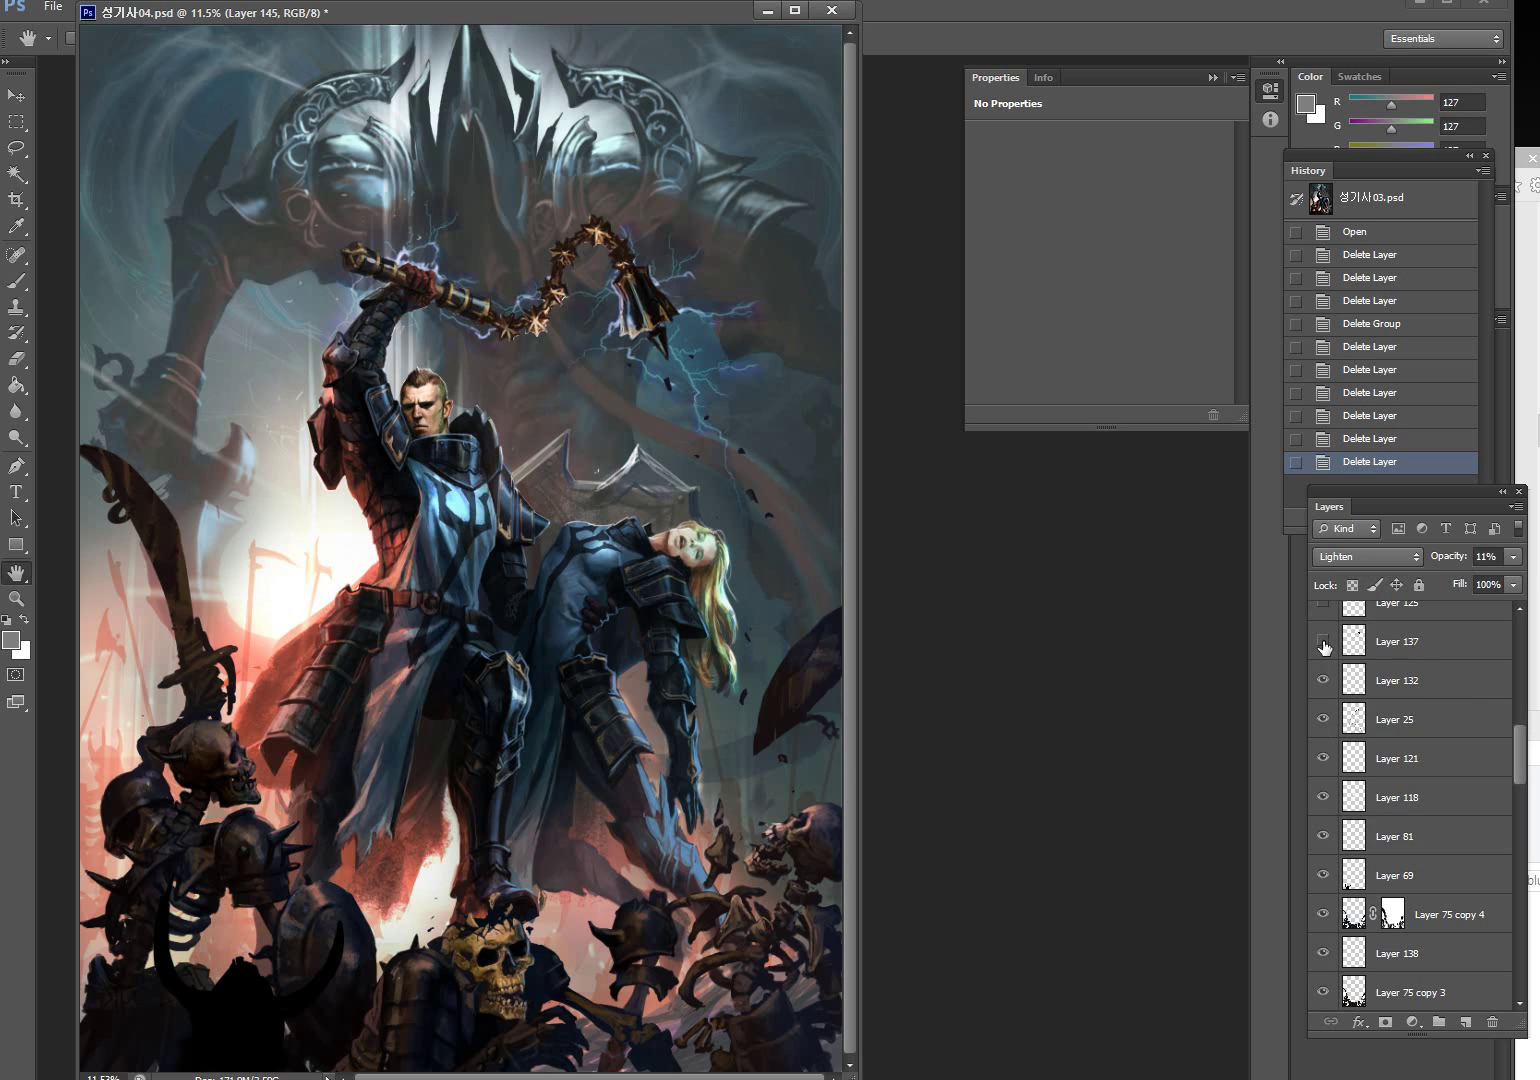
pyautogui.click(1323, 641)
pyautogui.moveTo(1521, 748); pyautogui.dragTo(1521, 718)
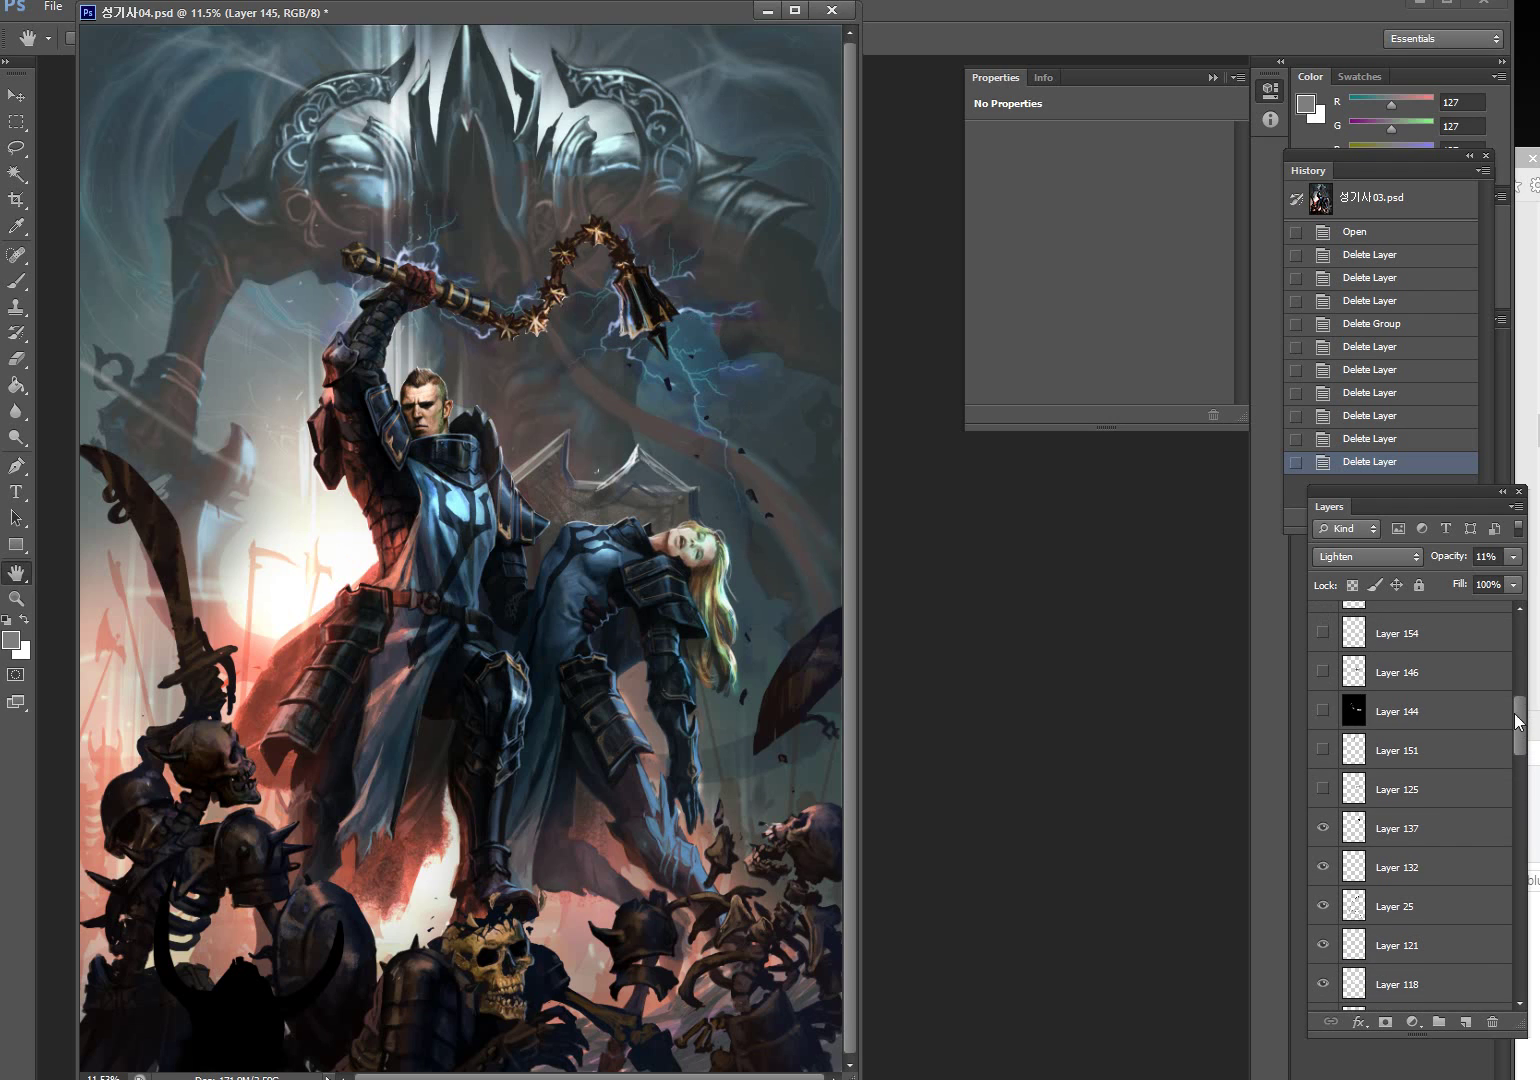
pyautogui.click(1323, 791)
pyautogui.click(1323, 791)
pyautogui.click(1323, 791)
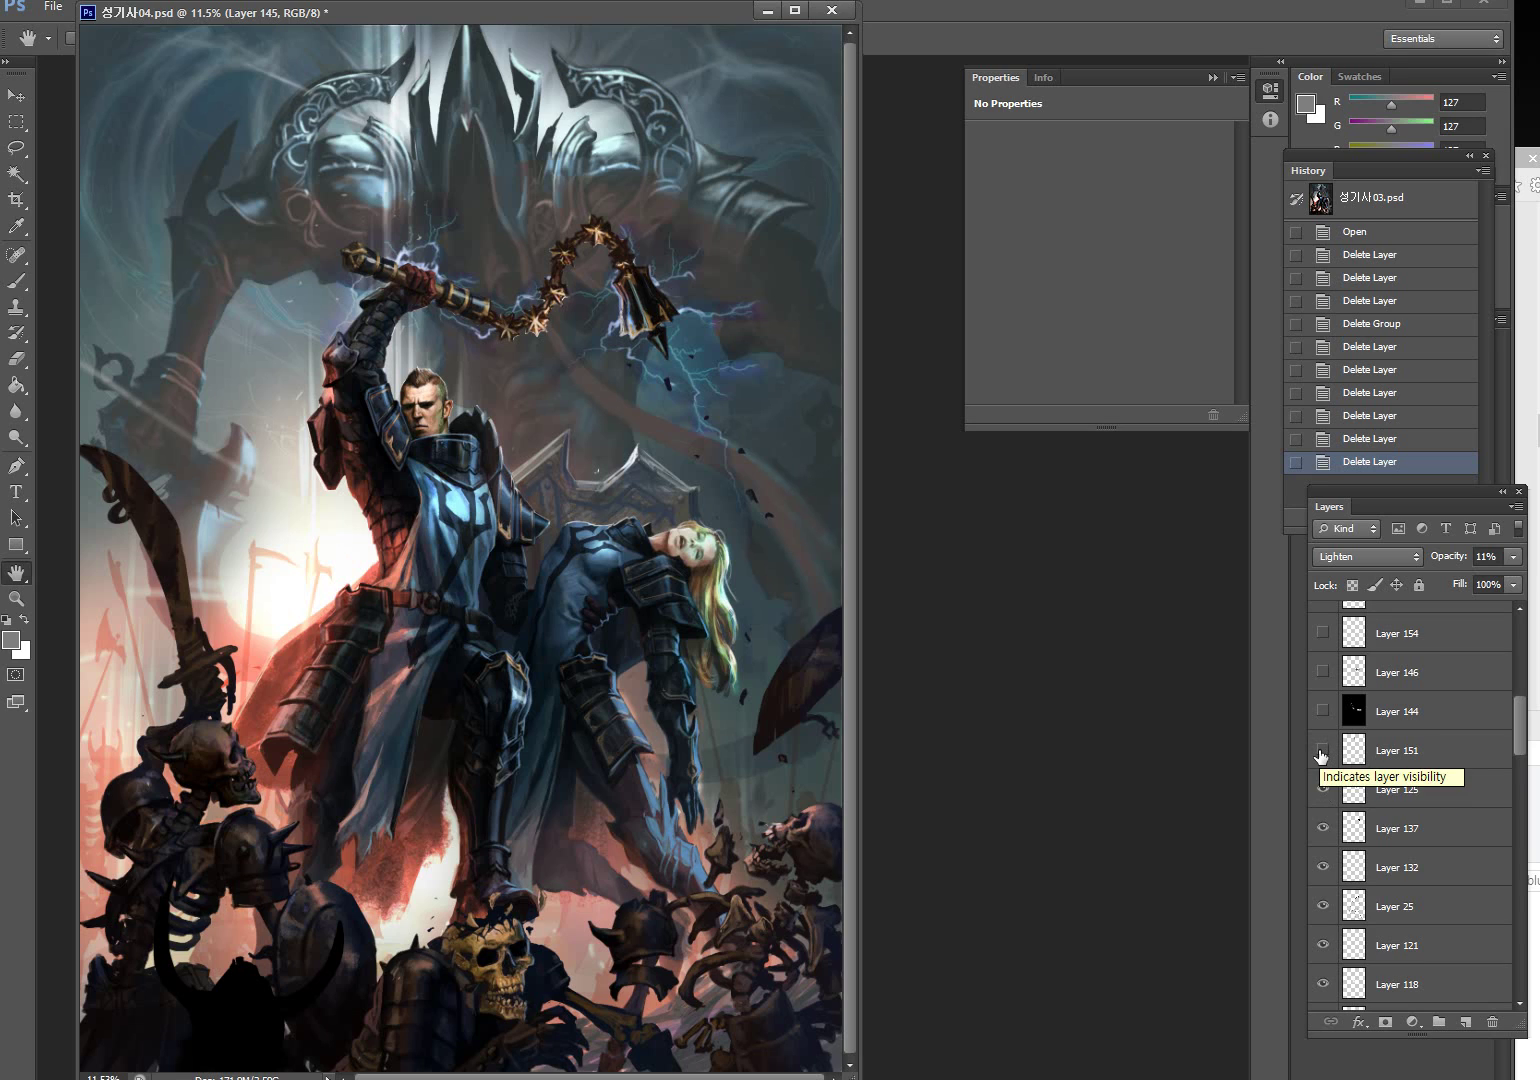
# Toggle Layer 151 over the helmet area, then show, select and compare Layer 144
pyautogui.click(1322, 752)
pyautogui.click(1322, 750)
pyautogui.click(1322, 750)
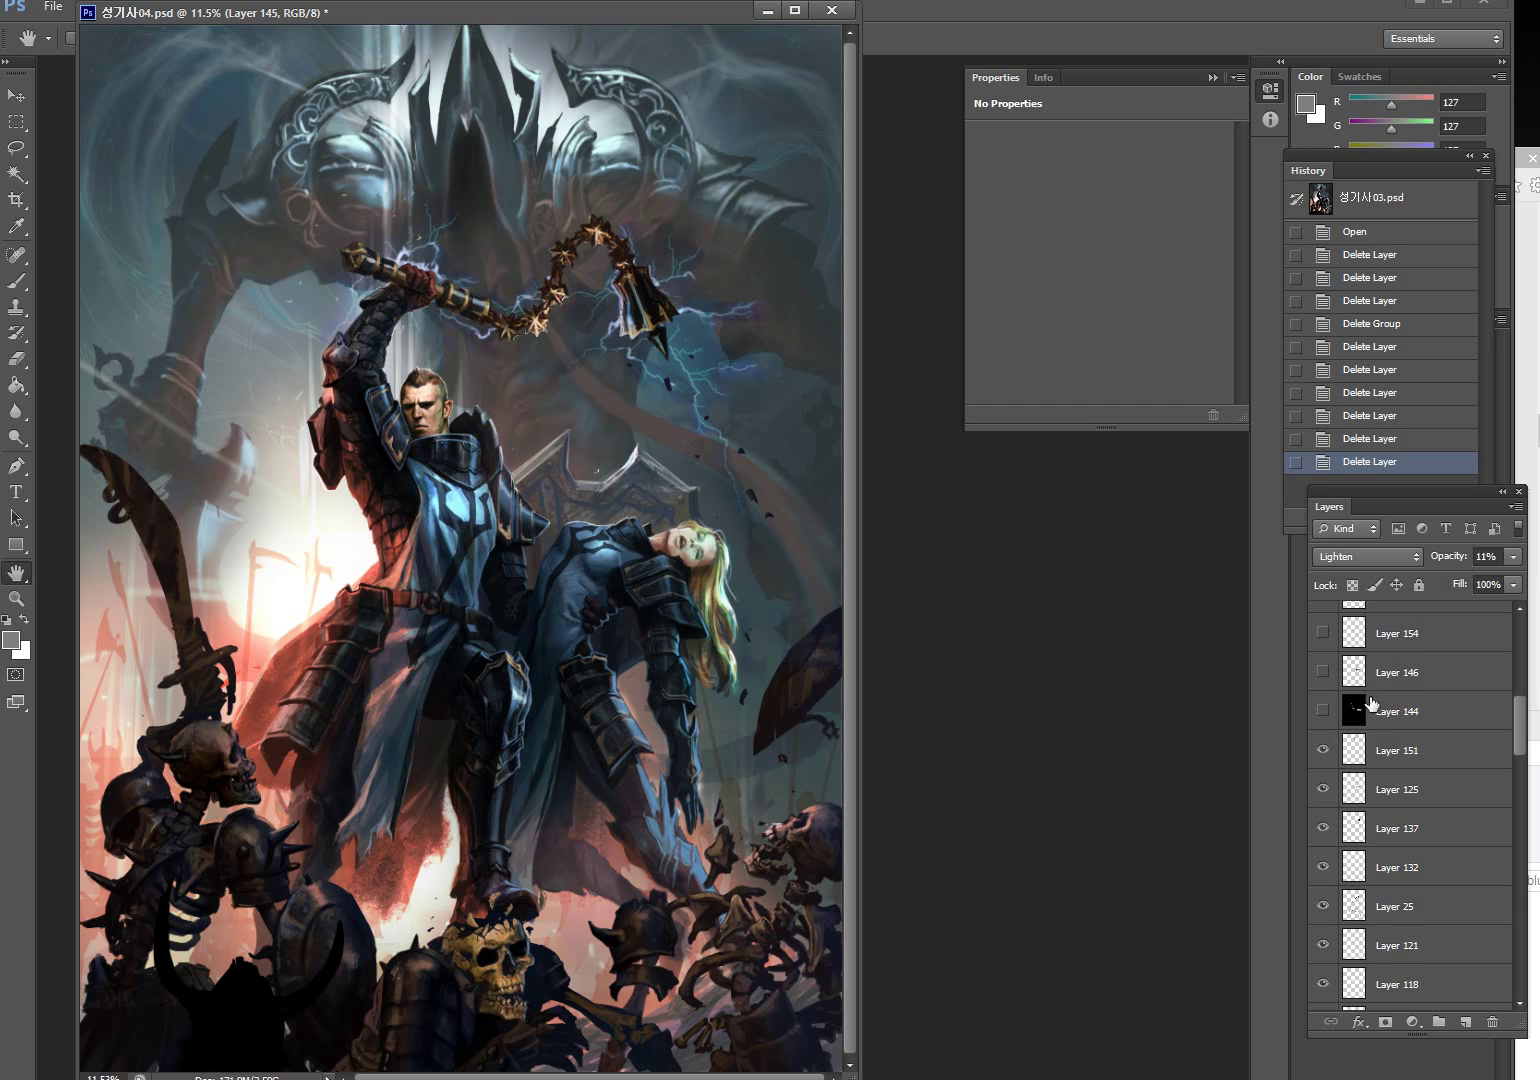
pyautogui.scroll(1, 1336, 750)
pyautogui.click(1322, 750)
pyautogui.click(1432, 750)
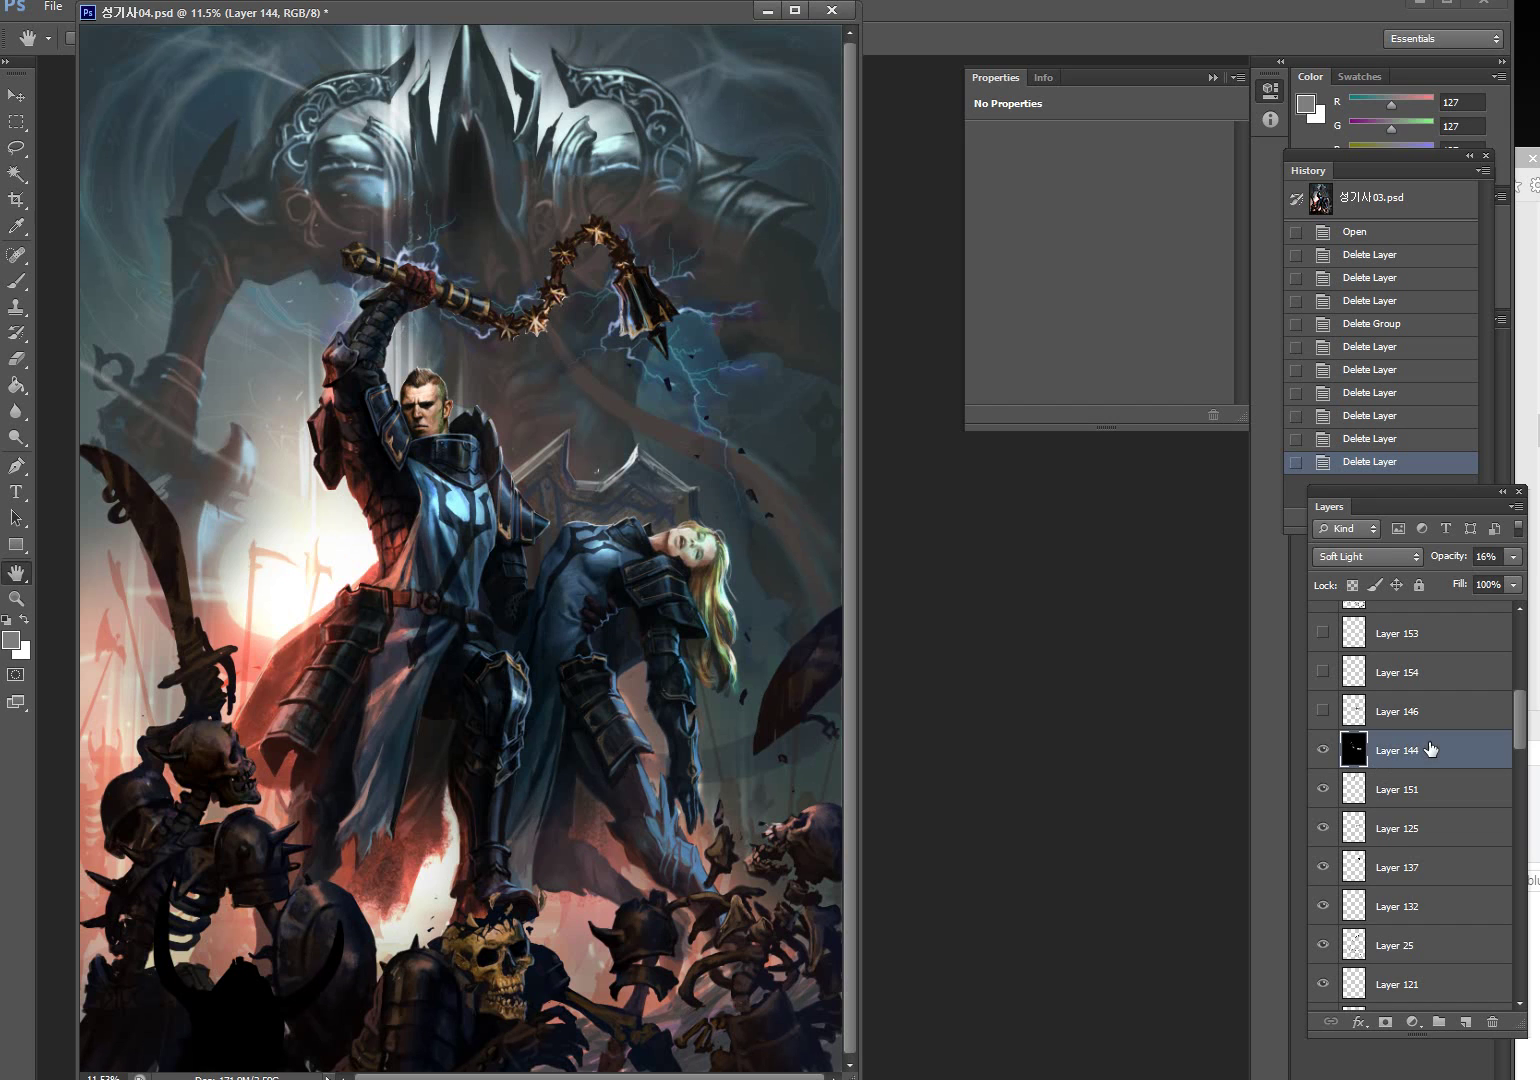
pyautogui.click(1322, 750)
pyautogui.click(1322, 750)
# Show Layer 146 around the woman, comparing it off and on
pyautogui.scroll(2, 1345, 760)
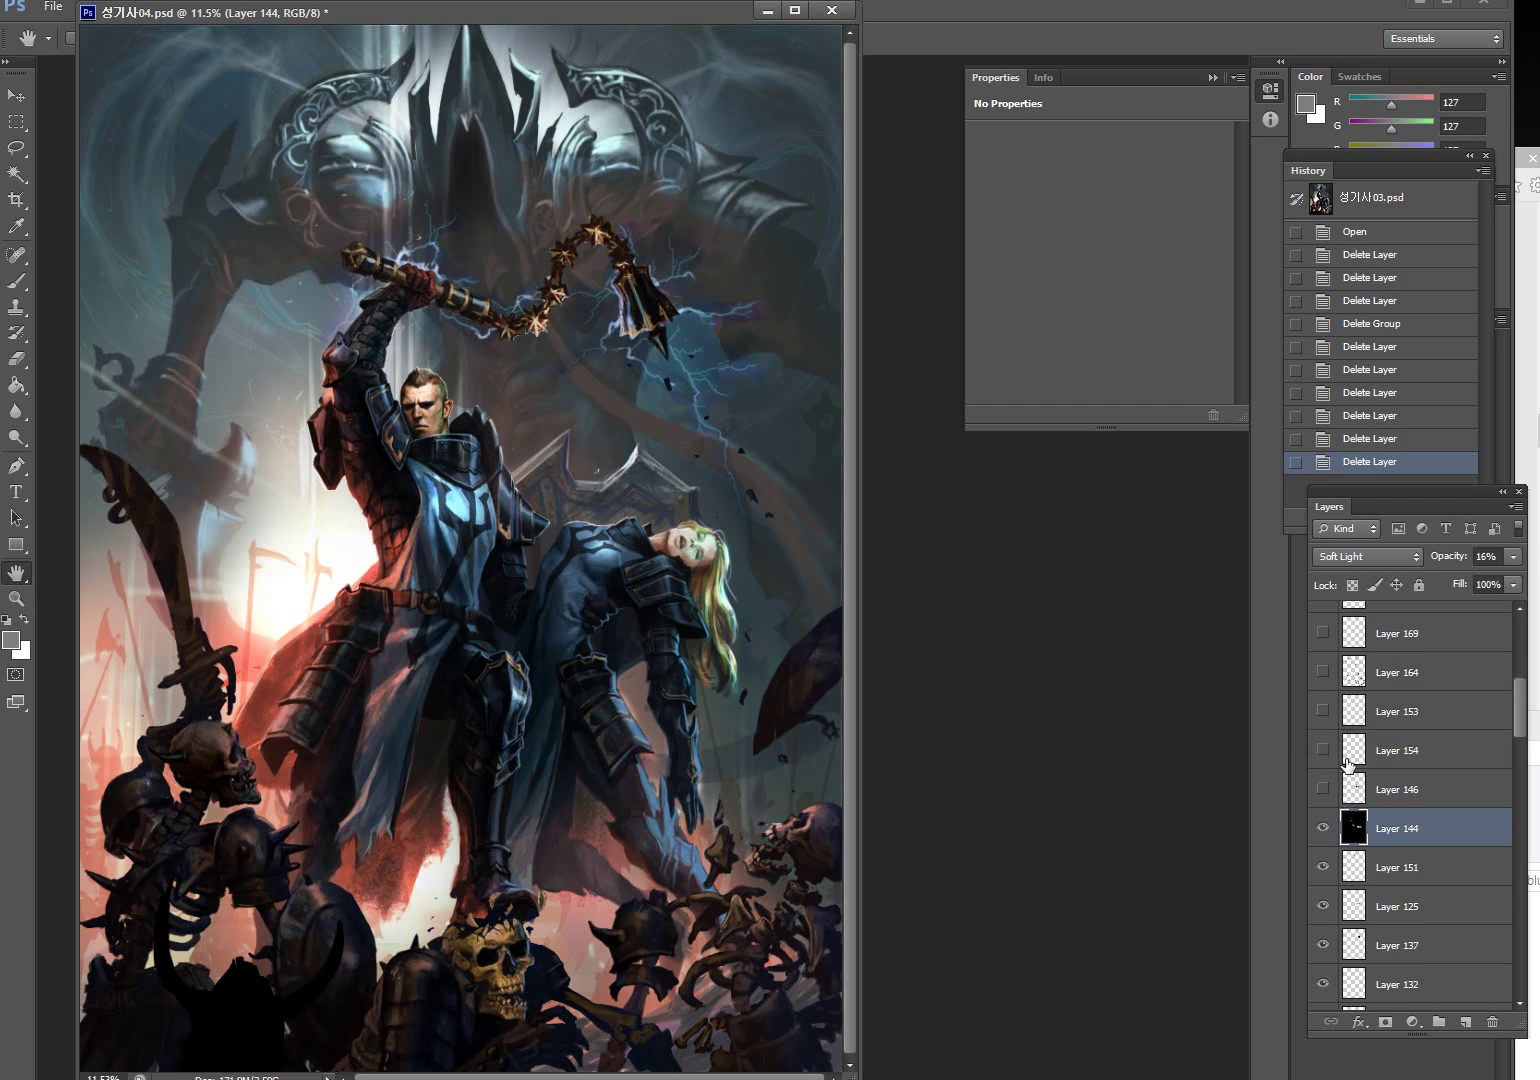
pyautogui.click(1322, 791)
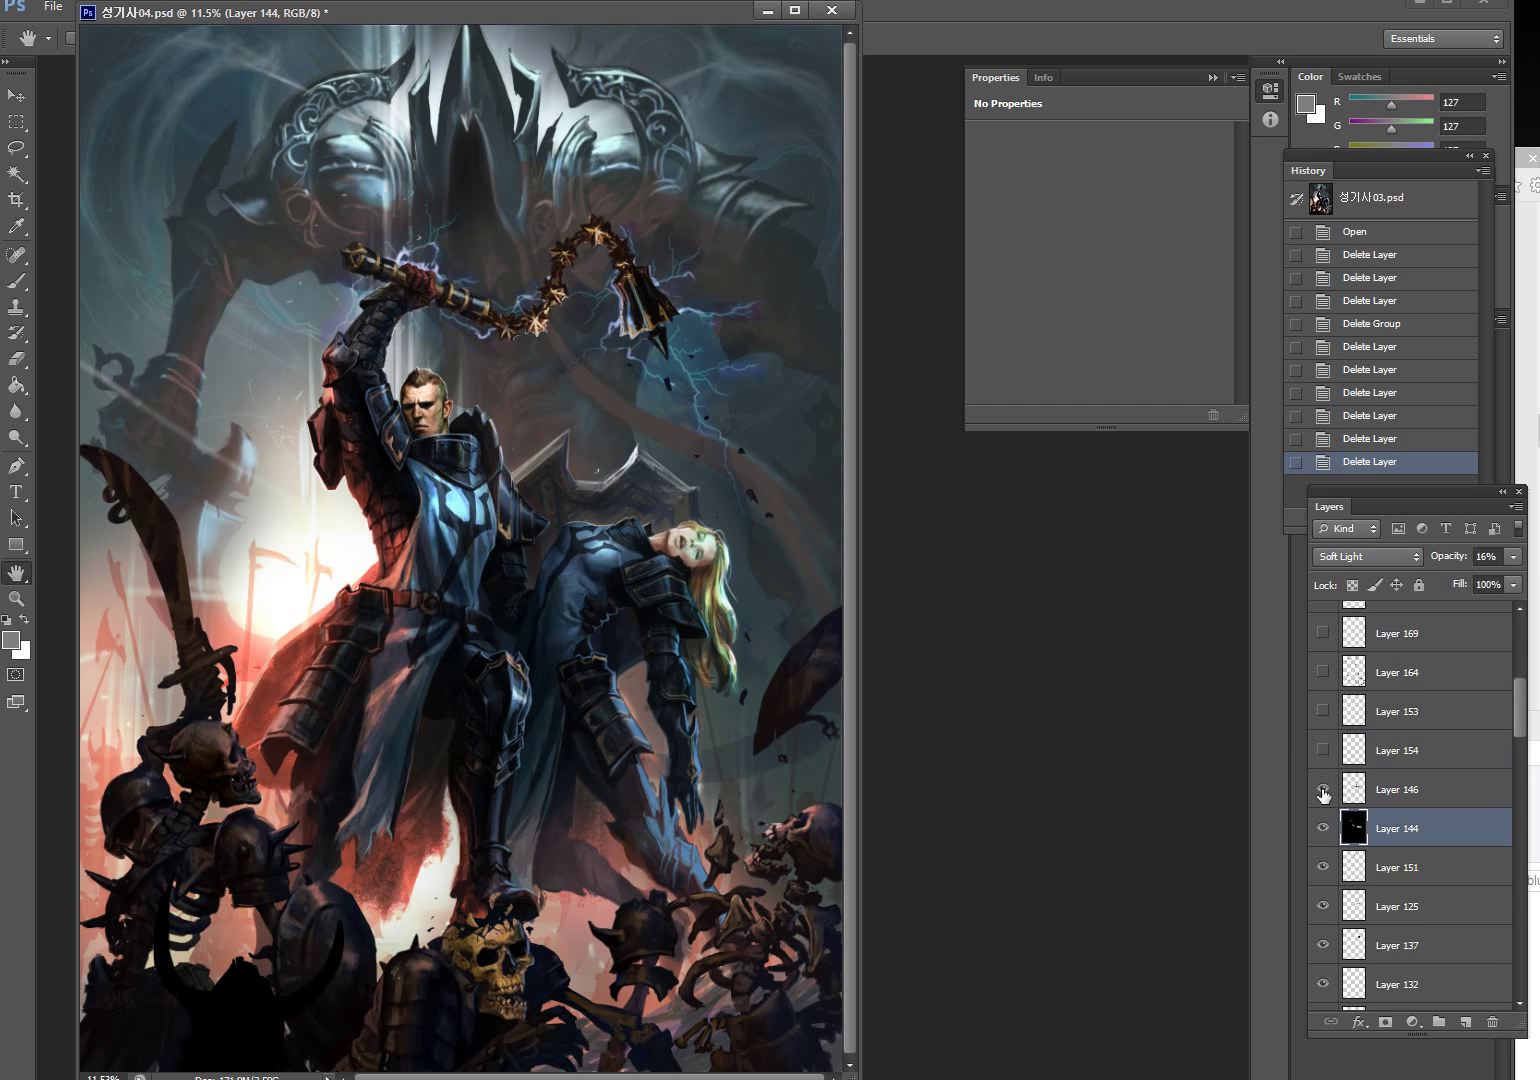
pyautogui.click(1322, 791)
pyautogui.click(1322, 791)
# Show Layer 154 and Layer 153 to brighten the woman's shoulder, comparing Layer 153
pyautogui.click(1322, 752)
pyautogui.click(1323, 712)
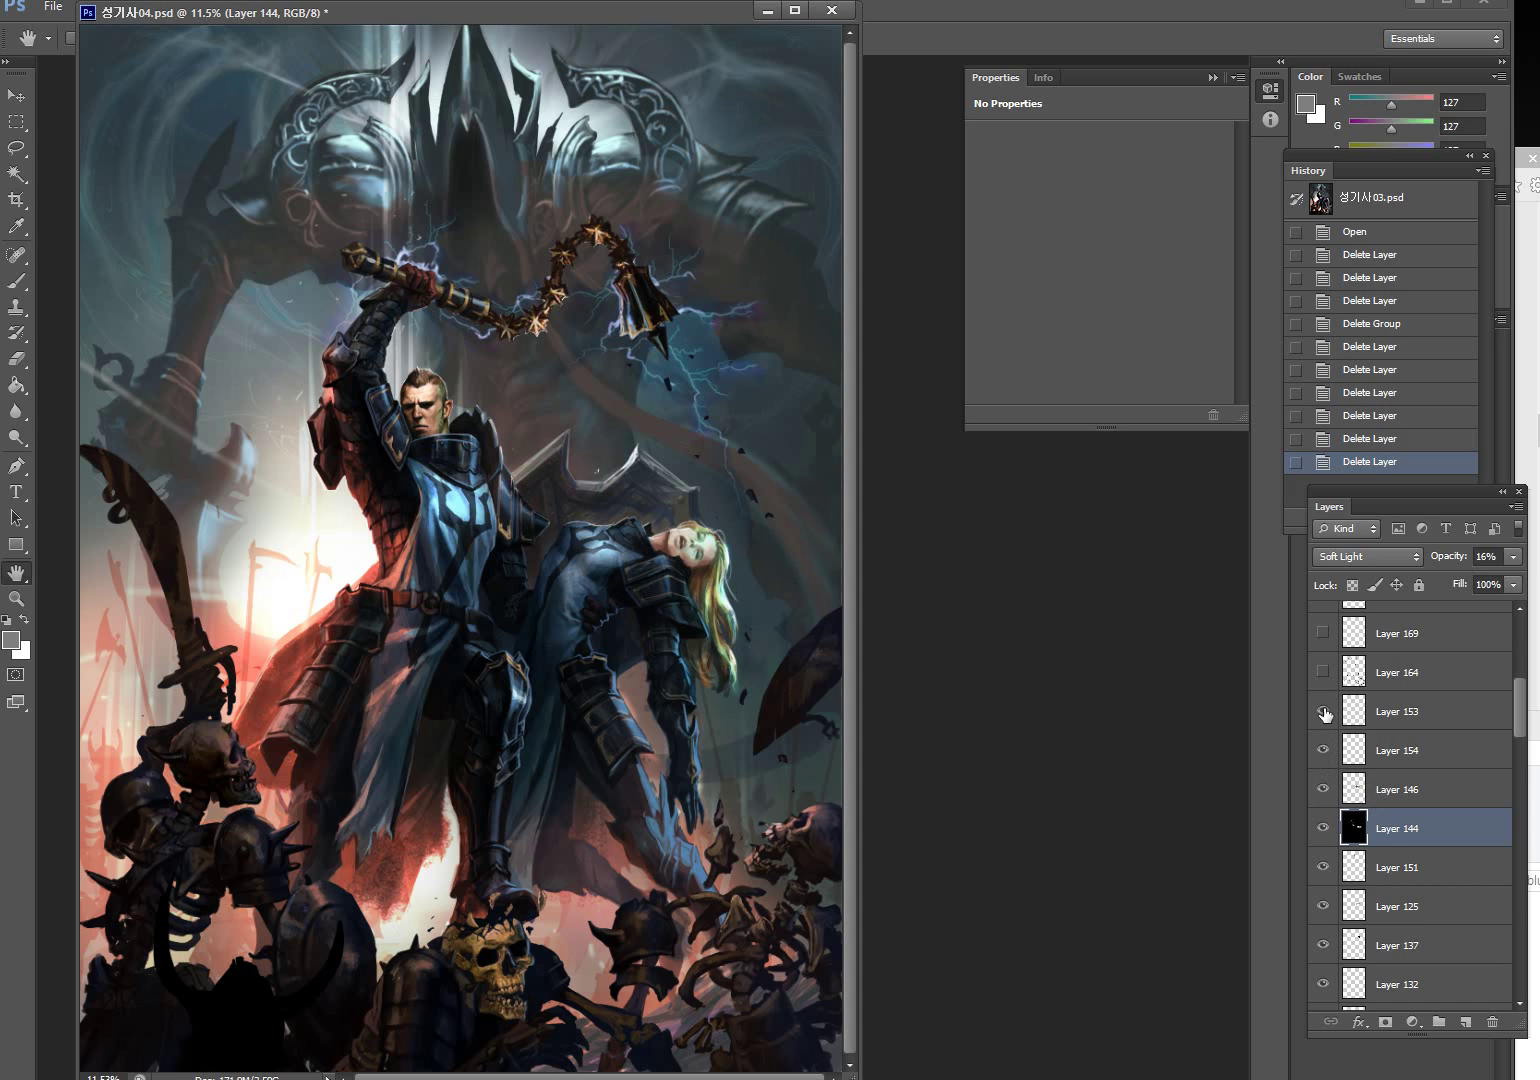
pyautogui.click(1324, 712)
pyautogui.click(1324, 712)
# Compare the skeletons with and without Layer 164 repeatedly, leaving it visible
pyautogui.click(1323, 672)
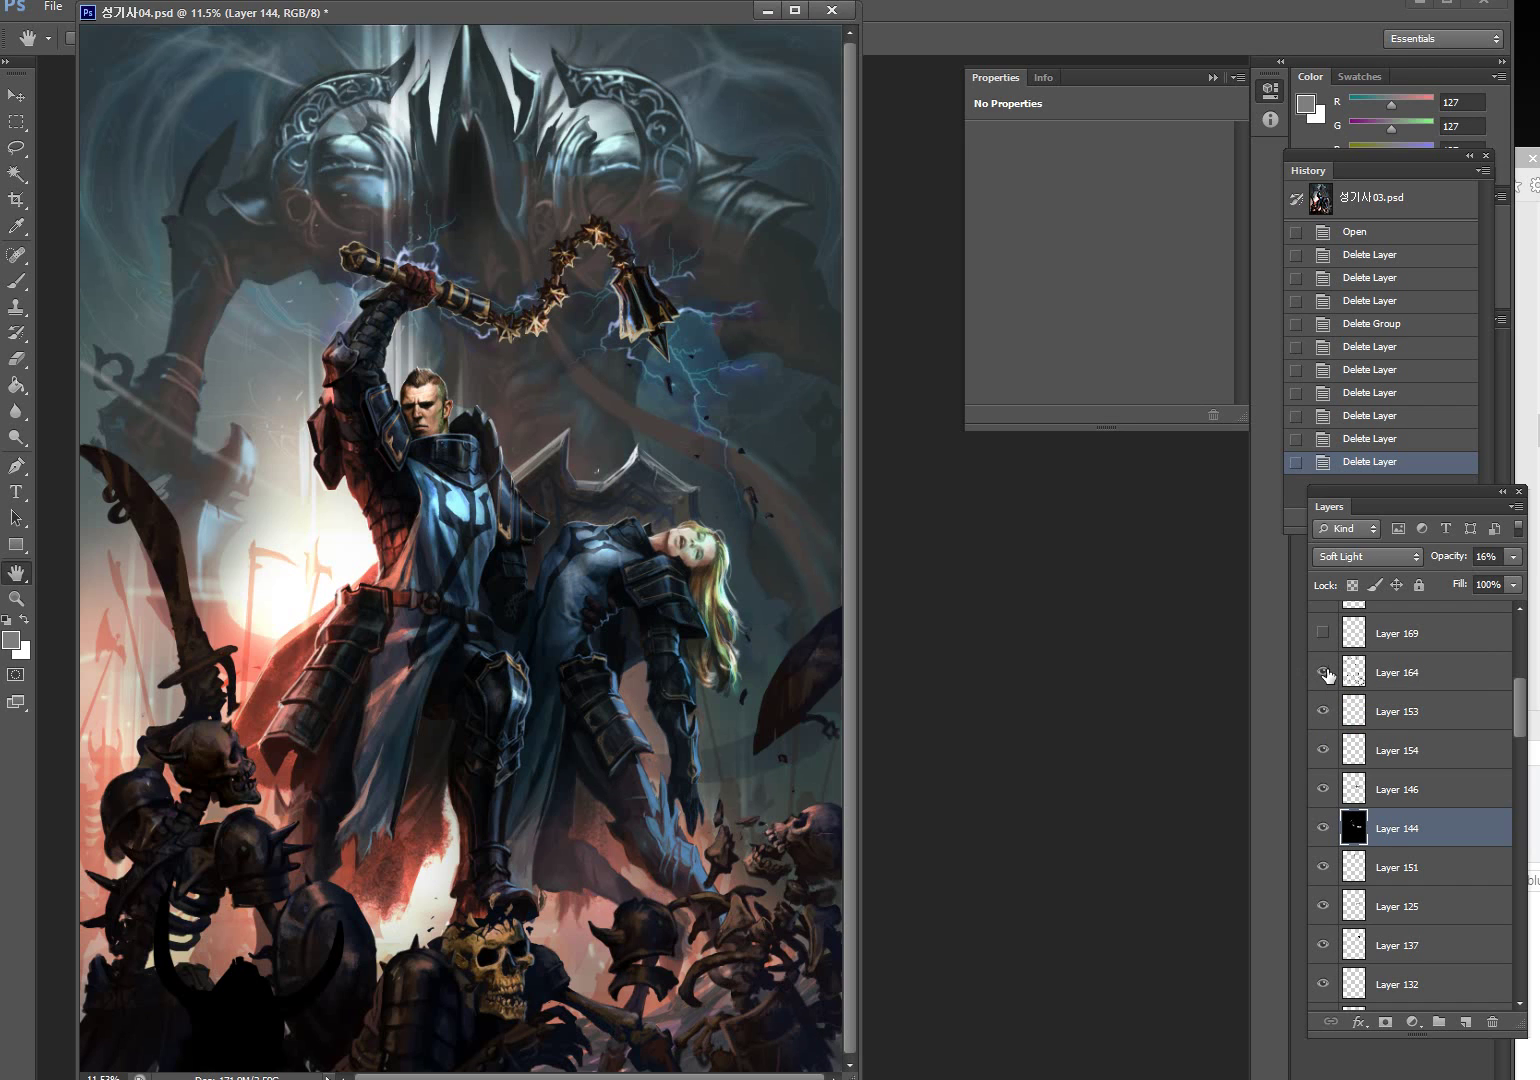
pyautogui.click(1323, 672)
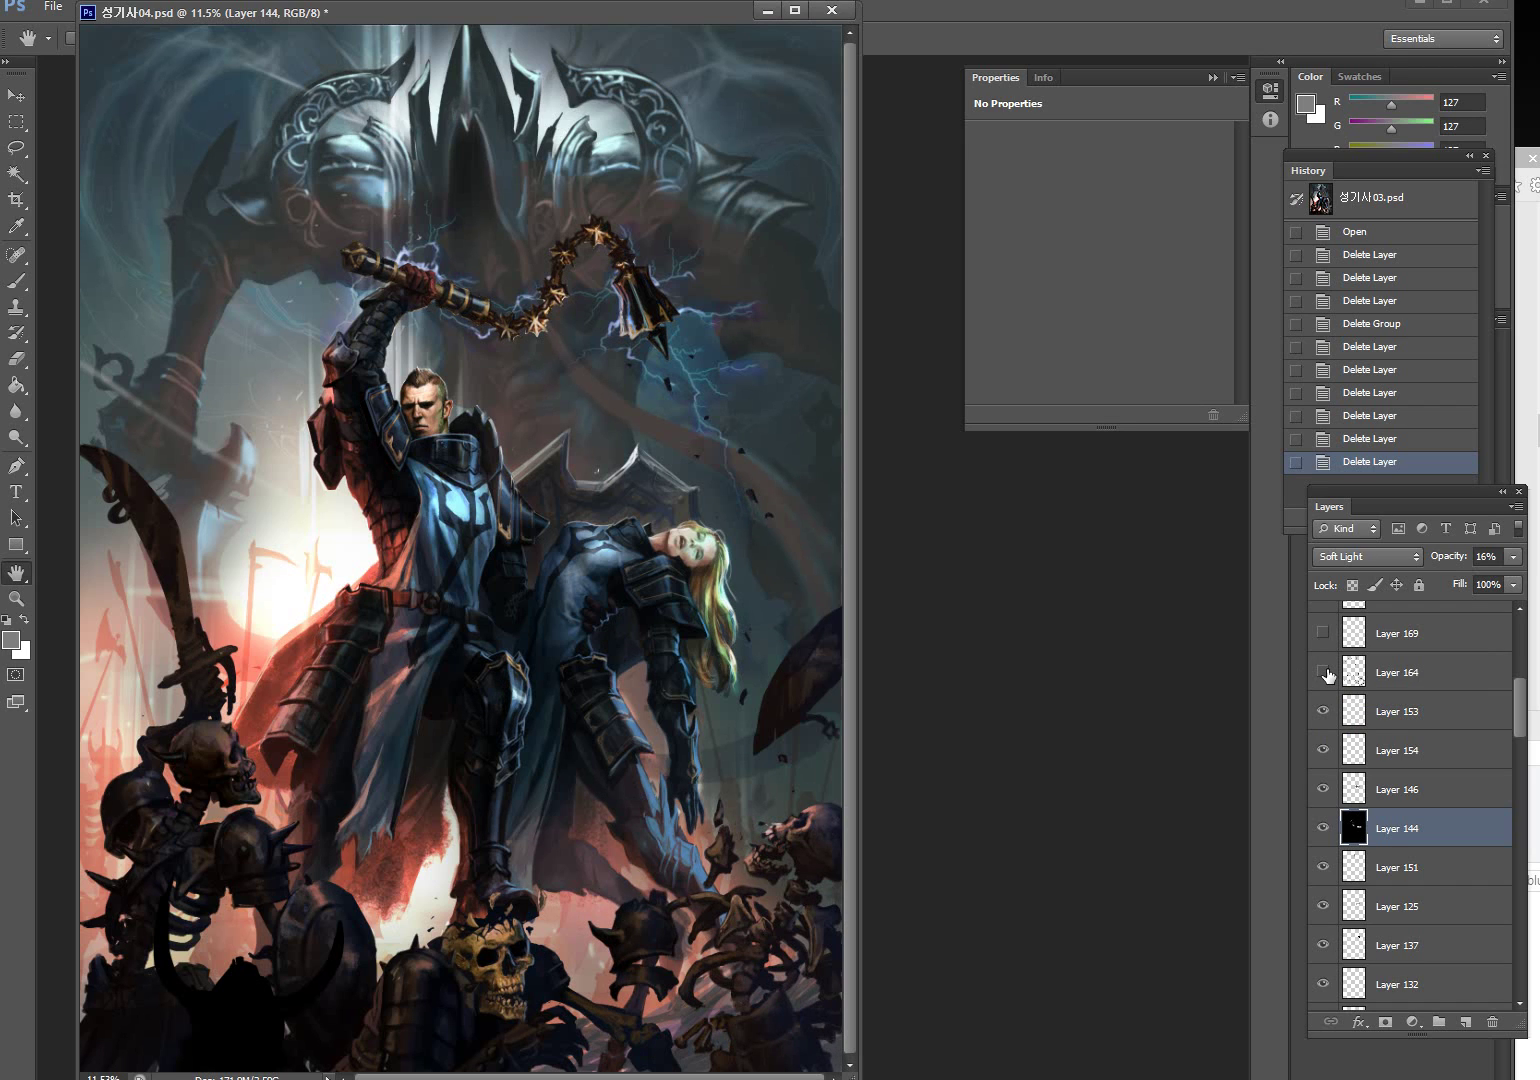
pyautogui.click(1323, 672)
pyautogui.click(1324, 672)
pyautogui.click(1324, 672)
pyautogui.click(1324, 672)
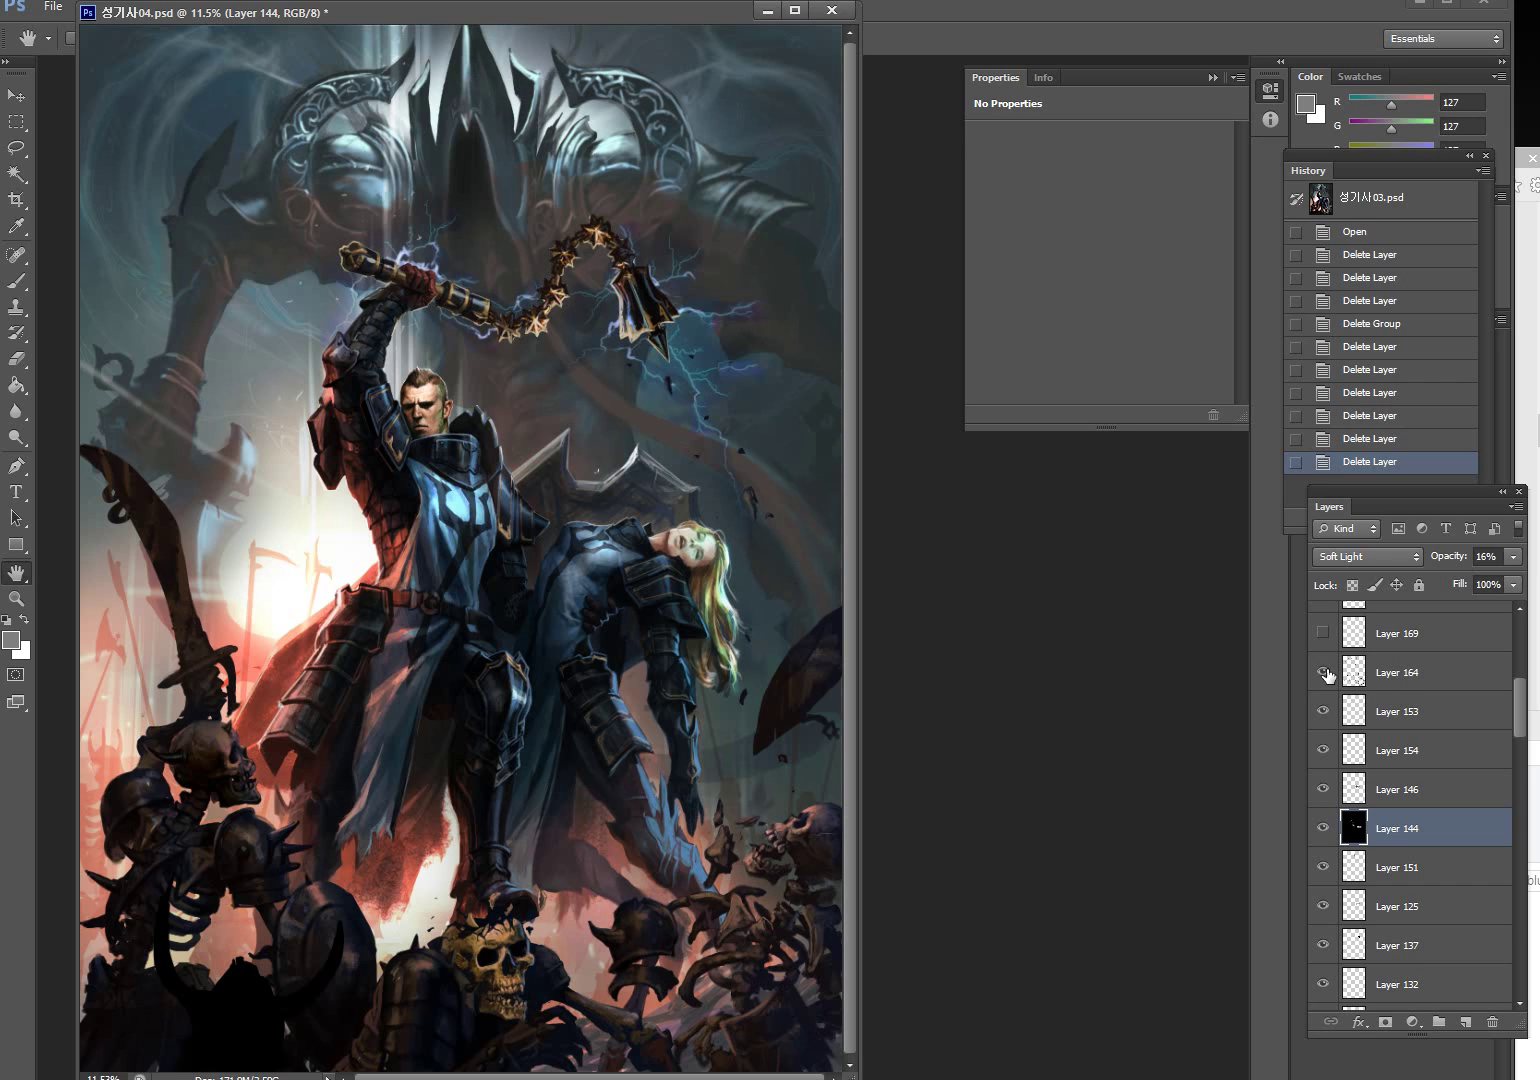
pyautogui.click(1324, 672)
pyautogui.click(1324, 672)
pyautogui.click(1324, 672)
pyautogui.click(1324, 672)
# Show Layer 169 and Layer 170 over the flail chain, comparing Layer 170
pyautogui.scroll(2, 1388, 690)
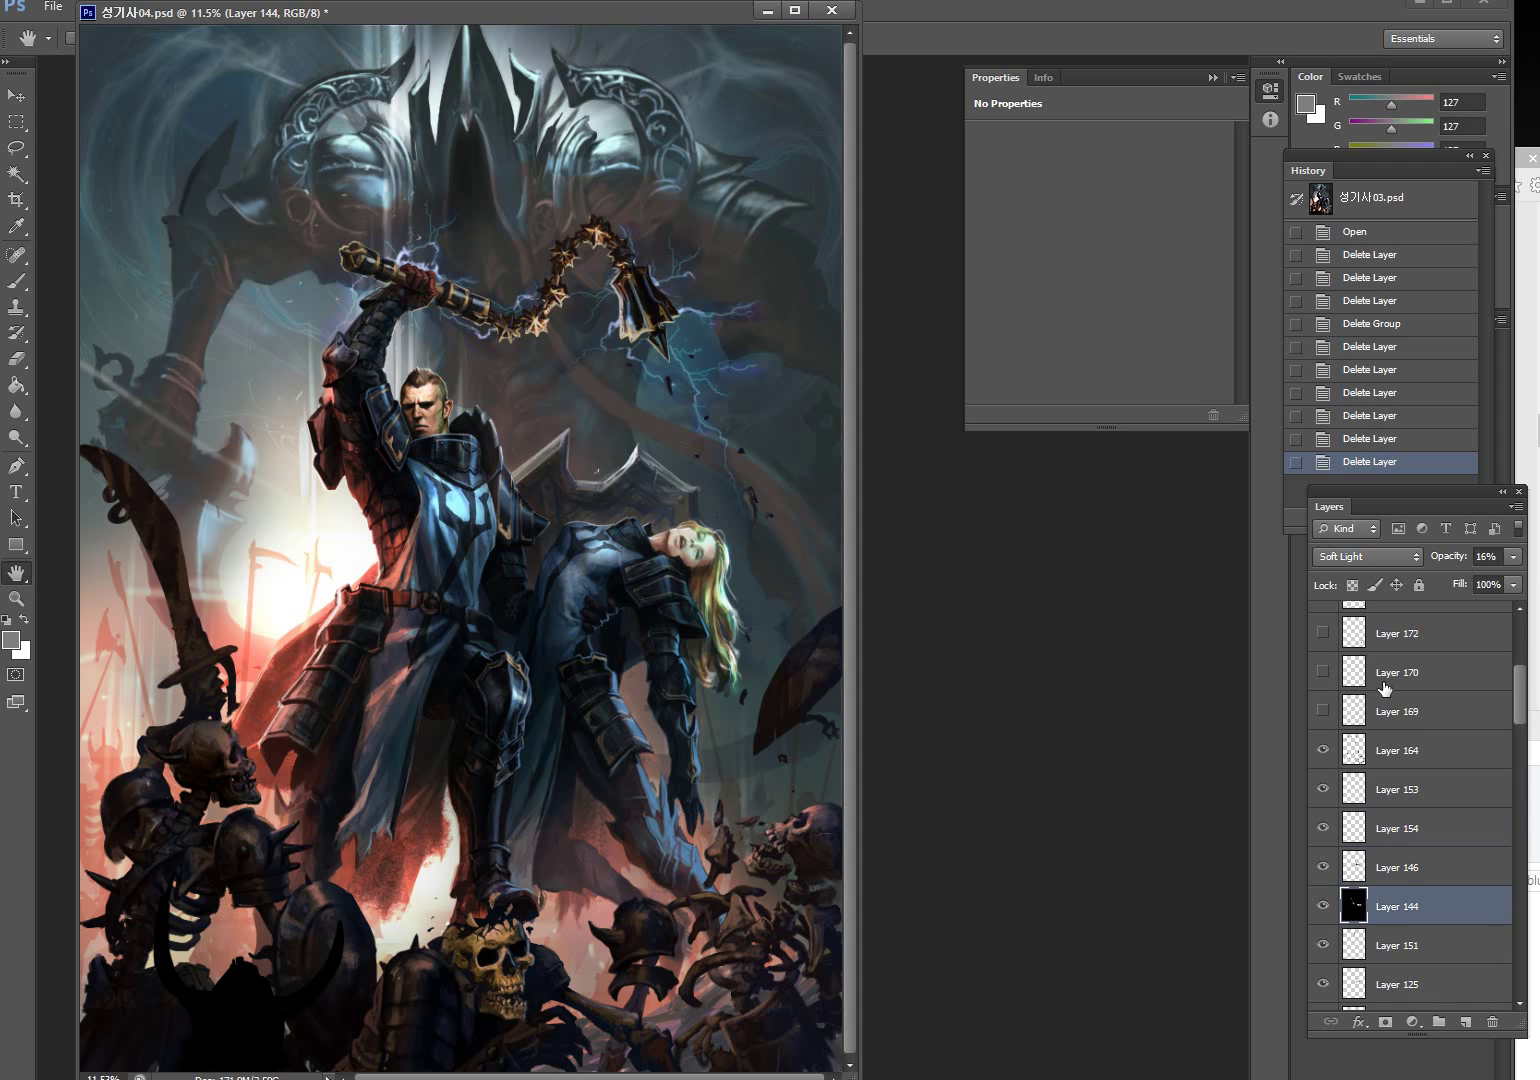
pyautogui.click(1324, 712)
pyautogui.click(1324, 673)
pyautogui.click(1324, 673)
pyautogui.click(1324, 673)
pyautogui.click(1324, 673)
# Show Layer 172, compare Layer 167 near the figures, and show Layer 147 to darken the belt
pyautogui.scroll(2, 1324, 678)
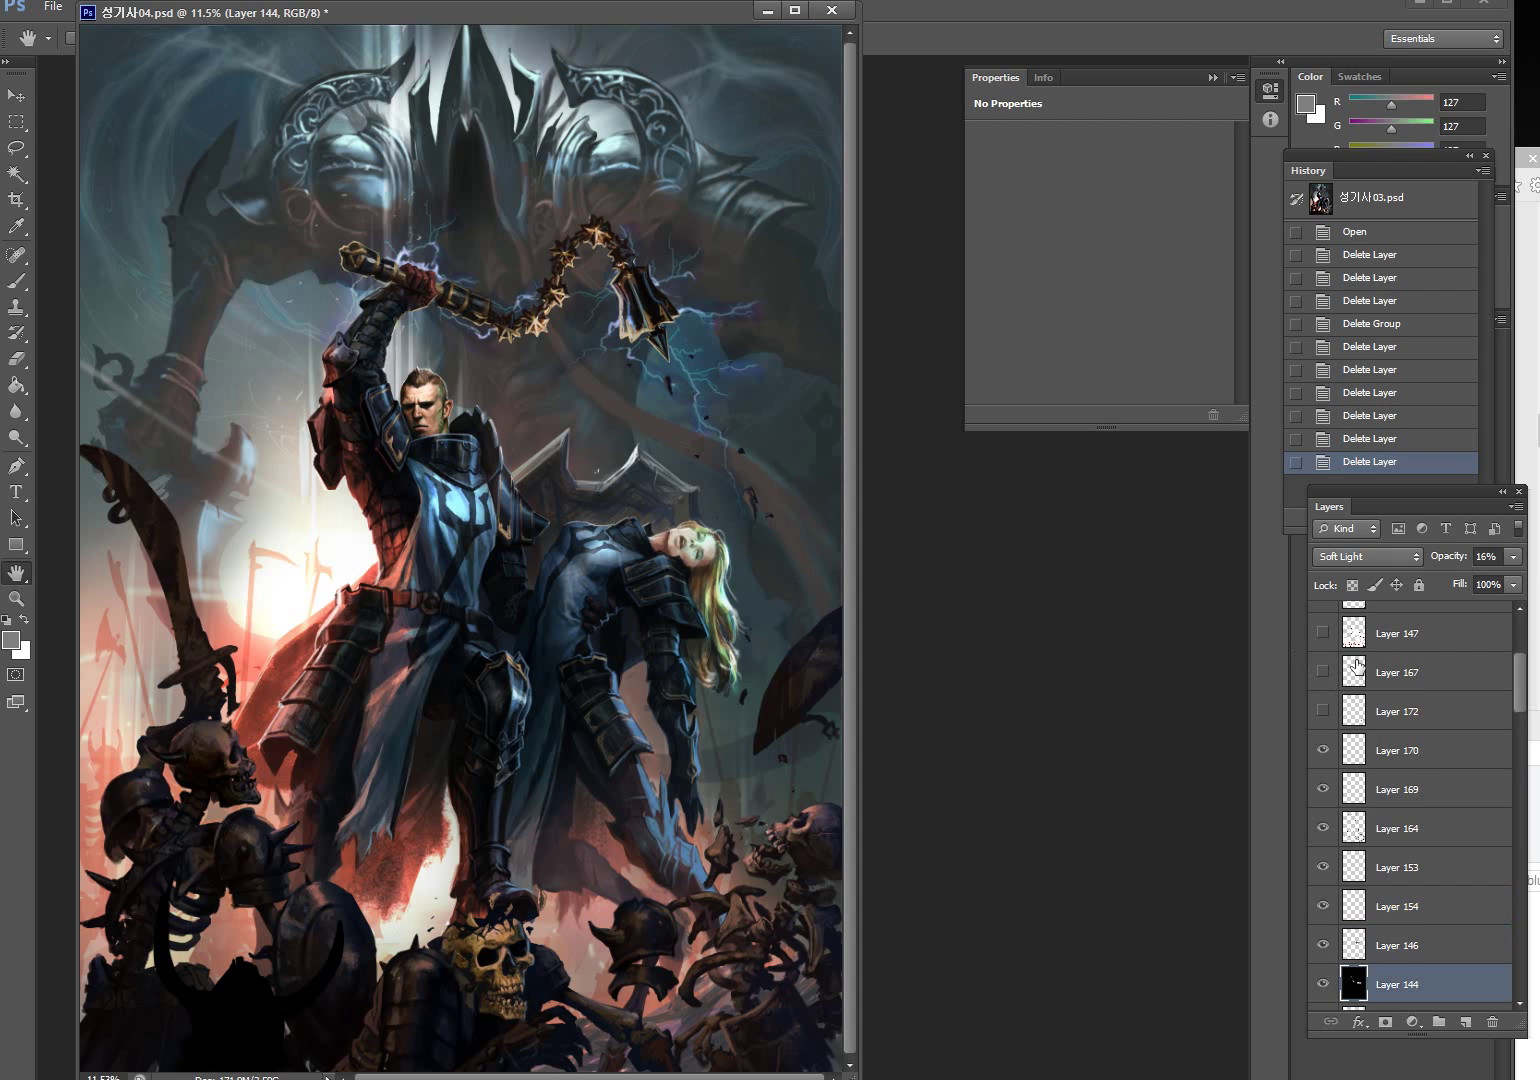
pyautogui.click(1323, 713)
pyautogui.click(1324, 673)
pyautogui.click(1324, 673)
pyautogui.click(1324, 673)
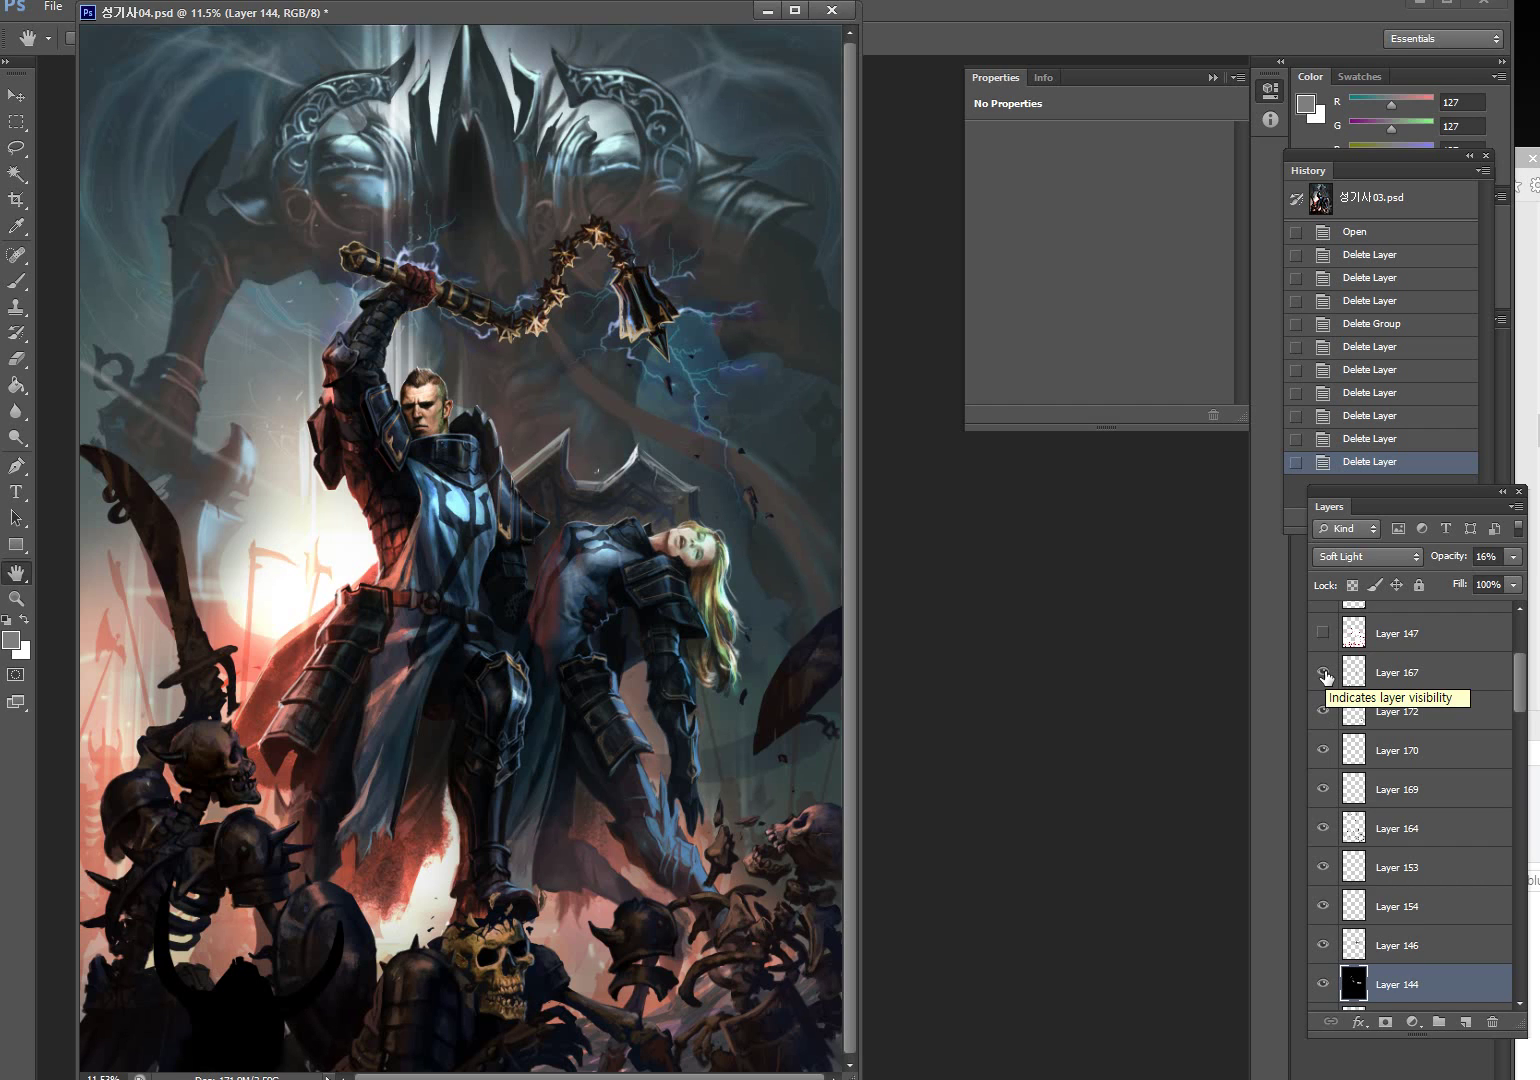
pyautogui.scroll(1, 1324, 676)
pyautogui.click(1323, 673)
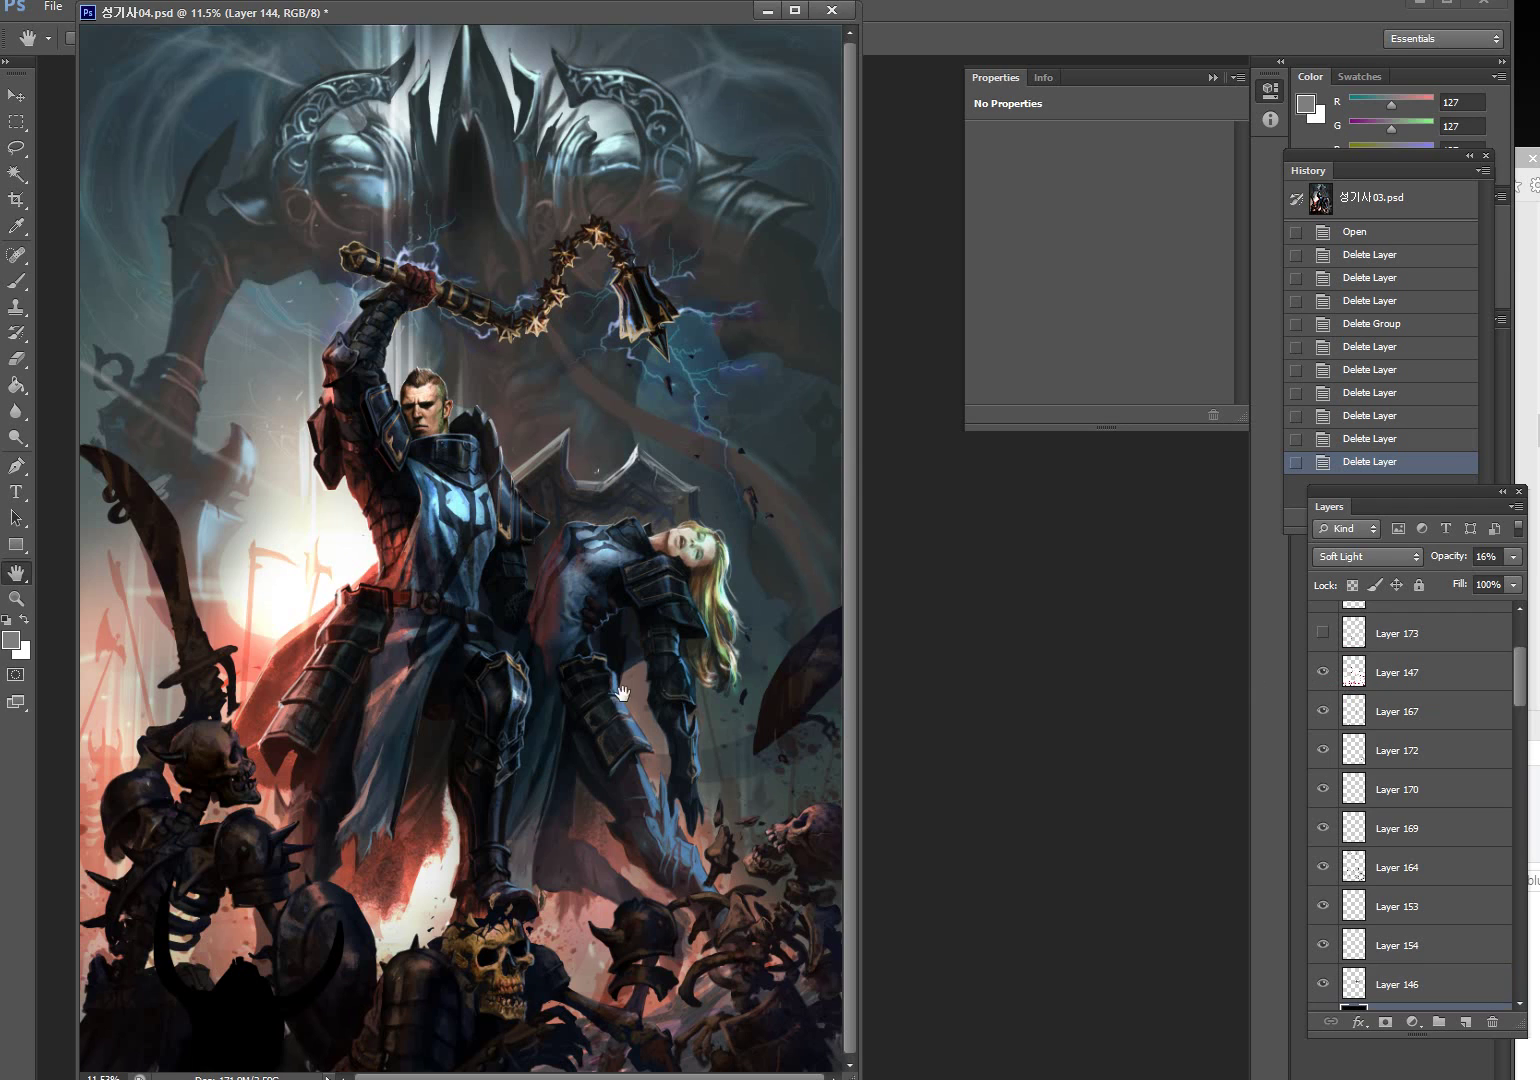
# Toggle Layer 173 over the flail head, show Layer 175, then zoom in on the woman's face
pyautogui.scroll(1, 1322, 680)
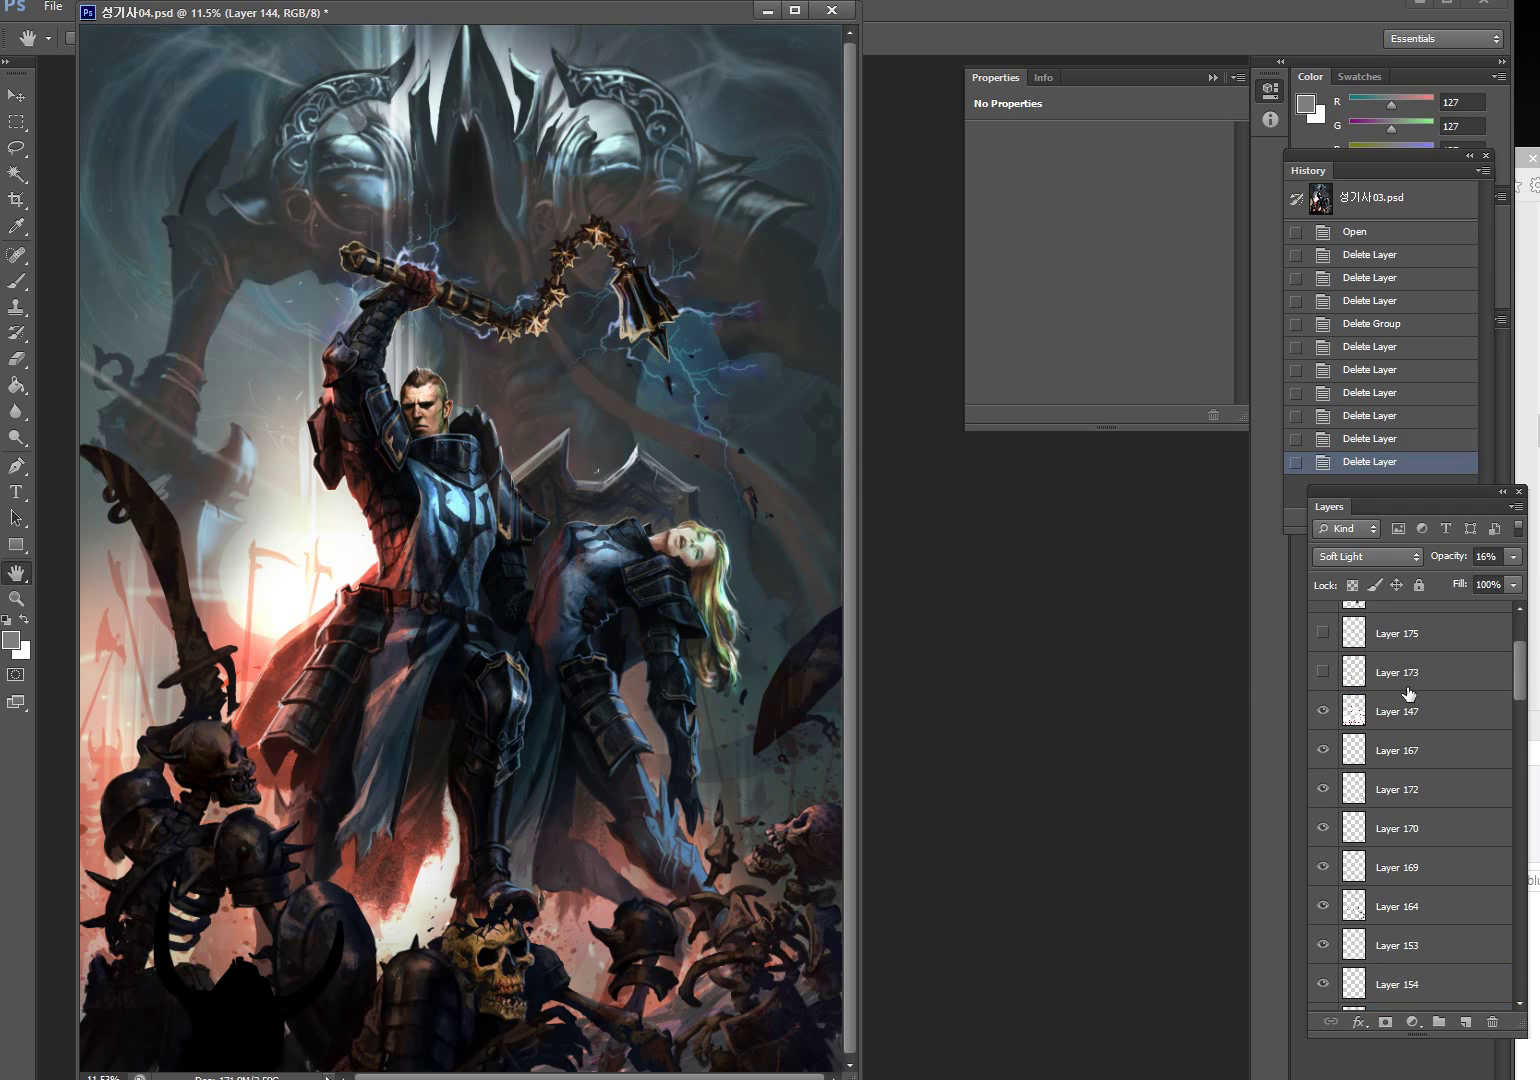
pyautogui.click(1322, 673)
pyautogui.click(1322, 673)
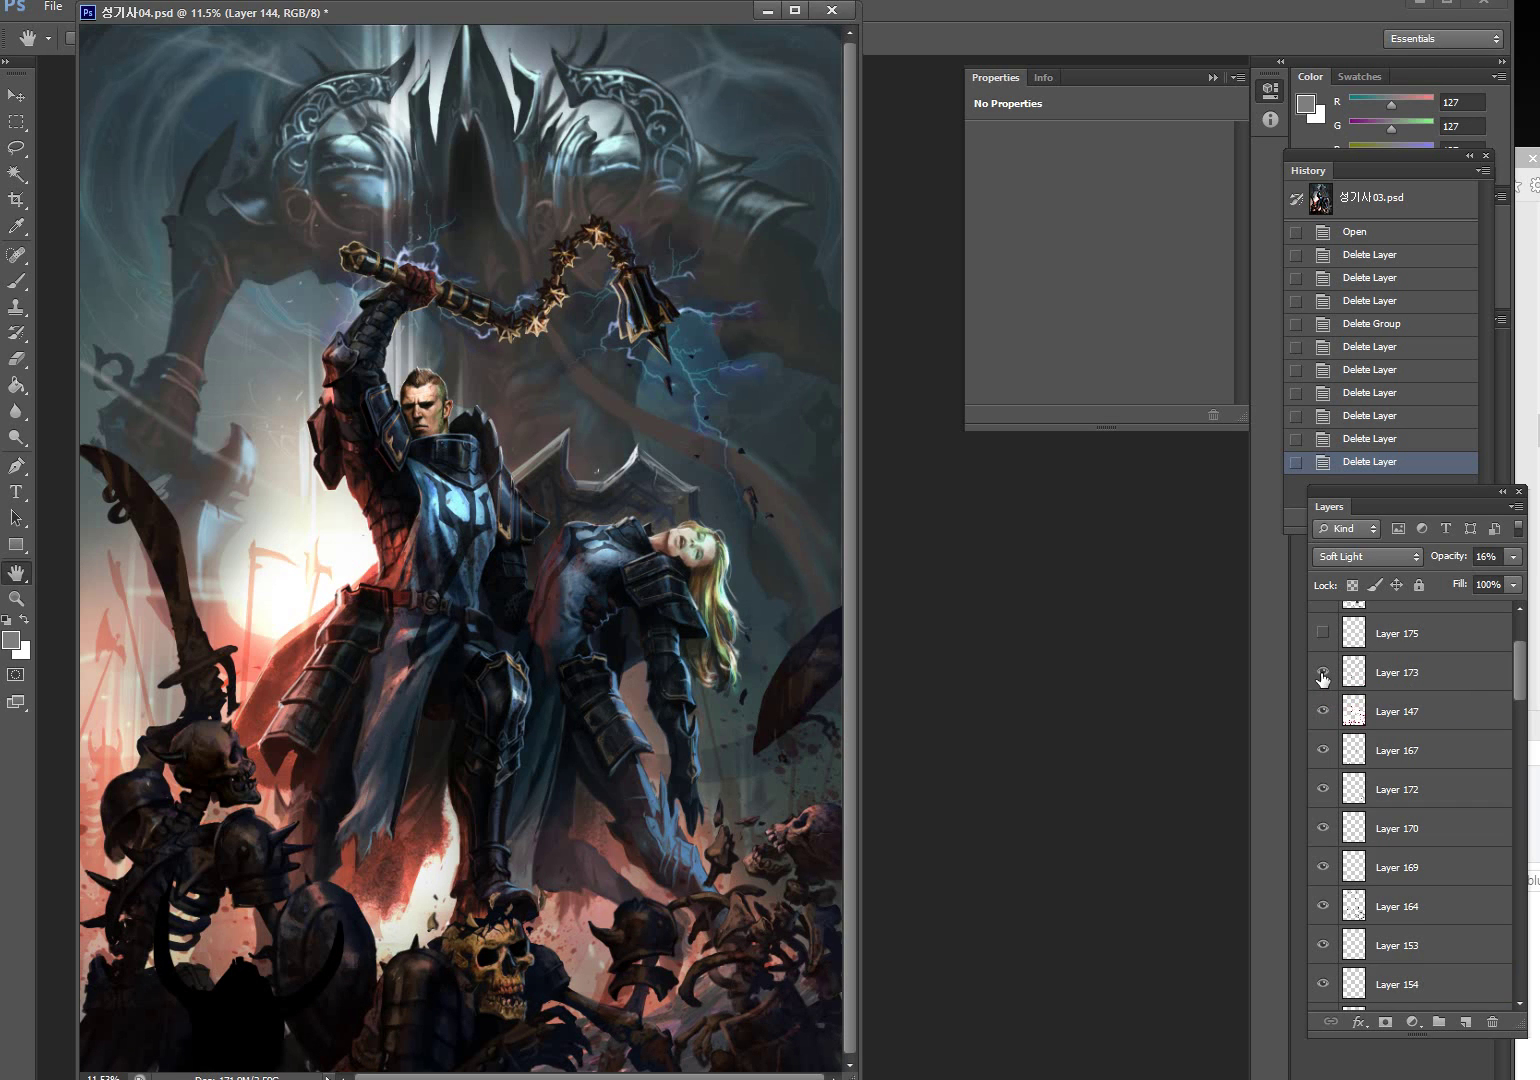
pyautogui.click(1322, 673)
pyautogui.scroll(1, 1322, 677)
pyautogui.click(1322, 673)
pyautogui.click(15, 599)
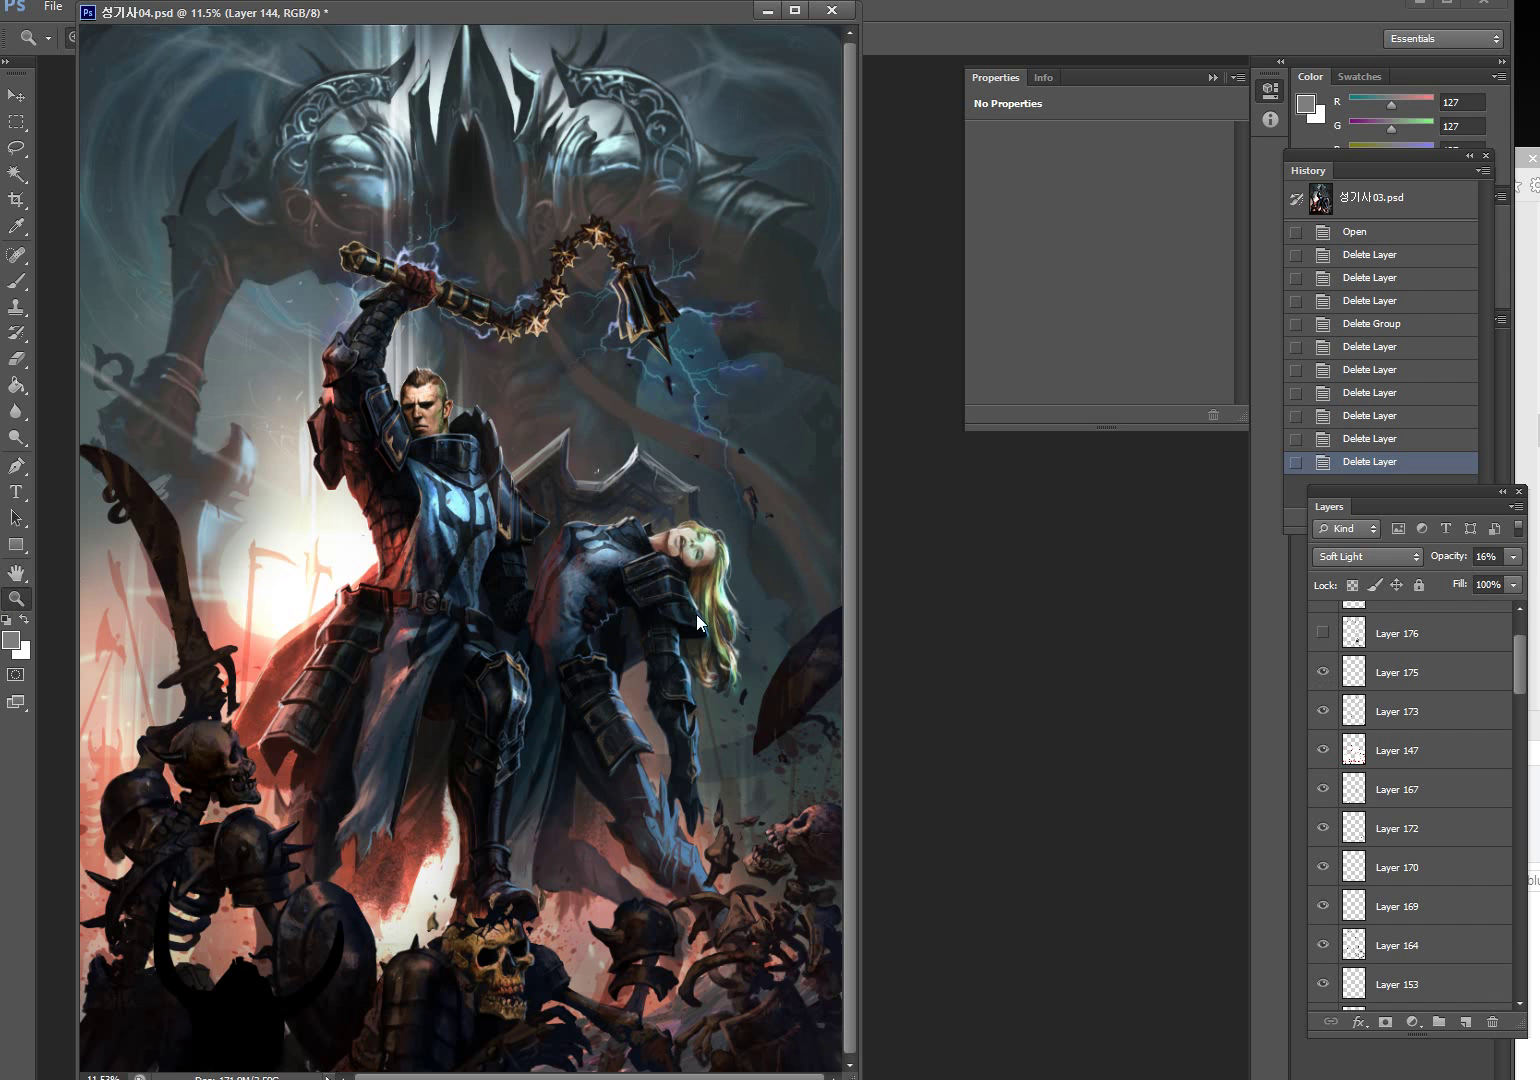
pyautogui.click(689, 571)
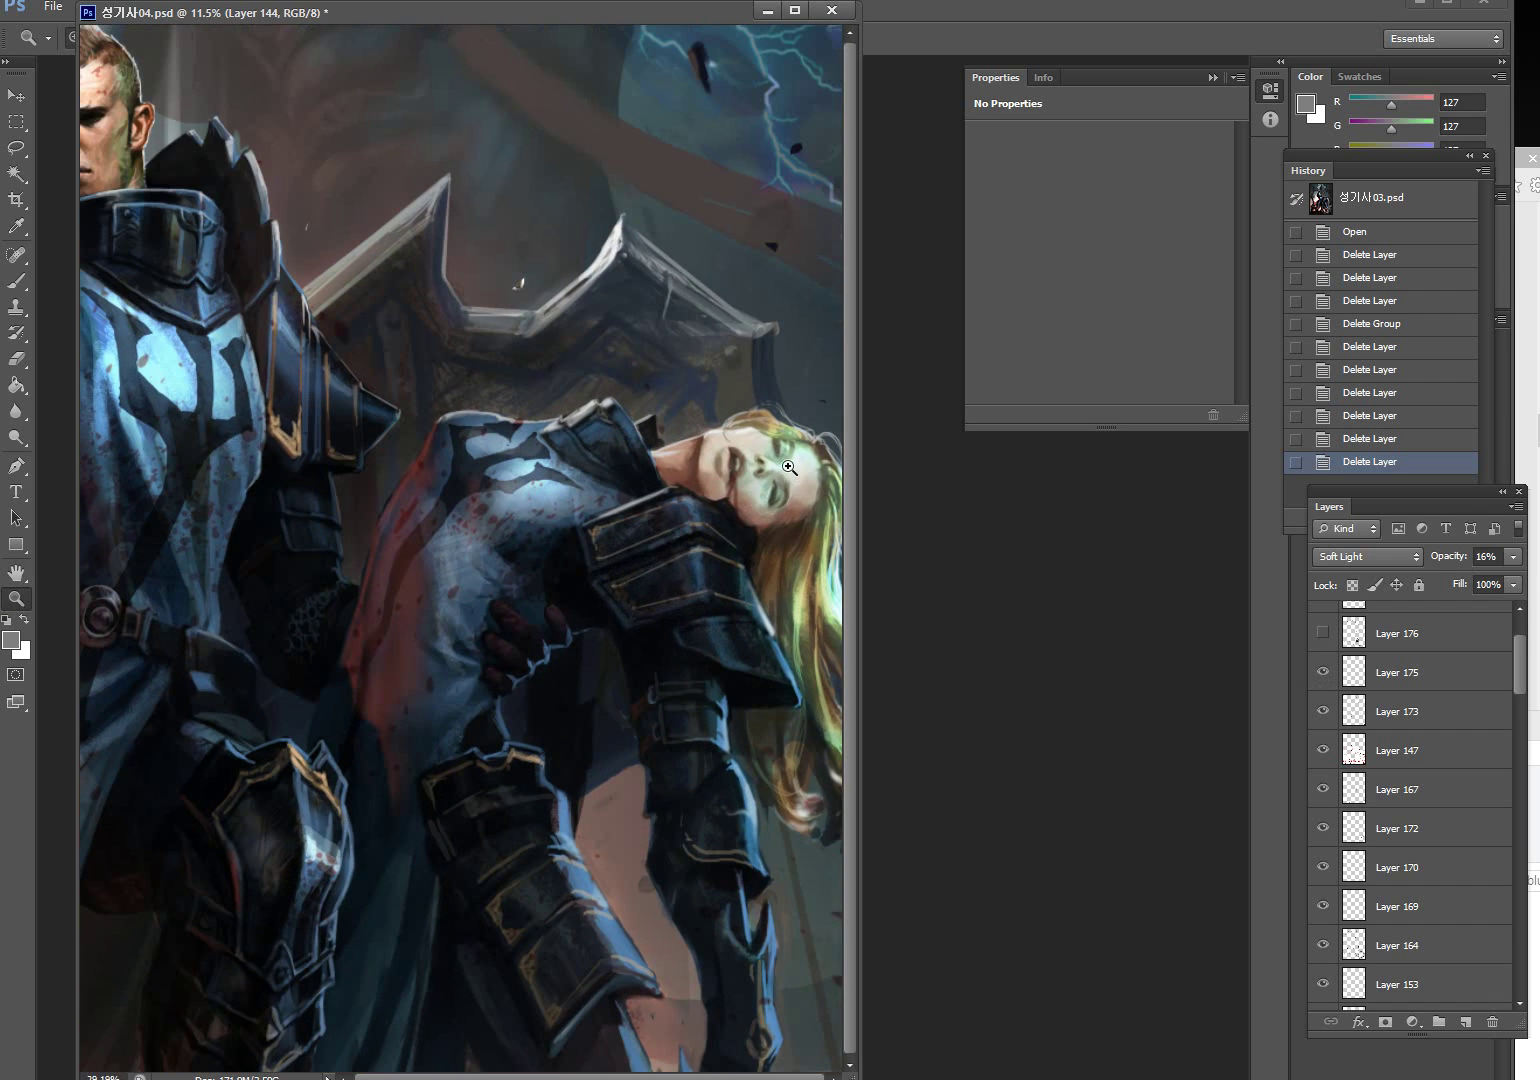
pyautogui.click(783, 478)
pyautogui.moveTo(783, 478); pyautogui.dragTo(765, 497)
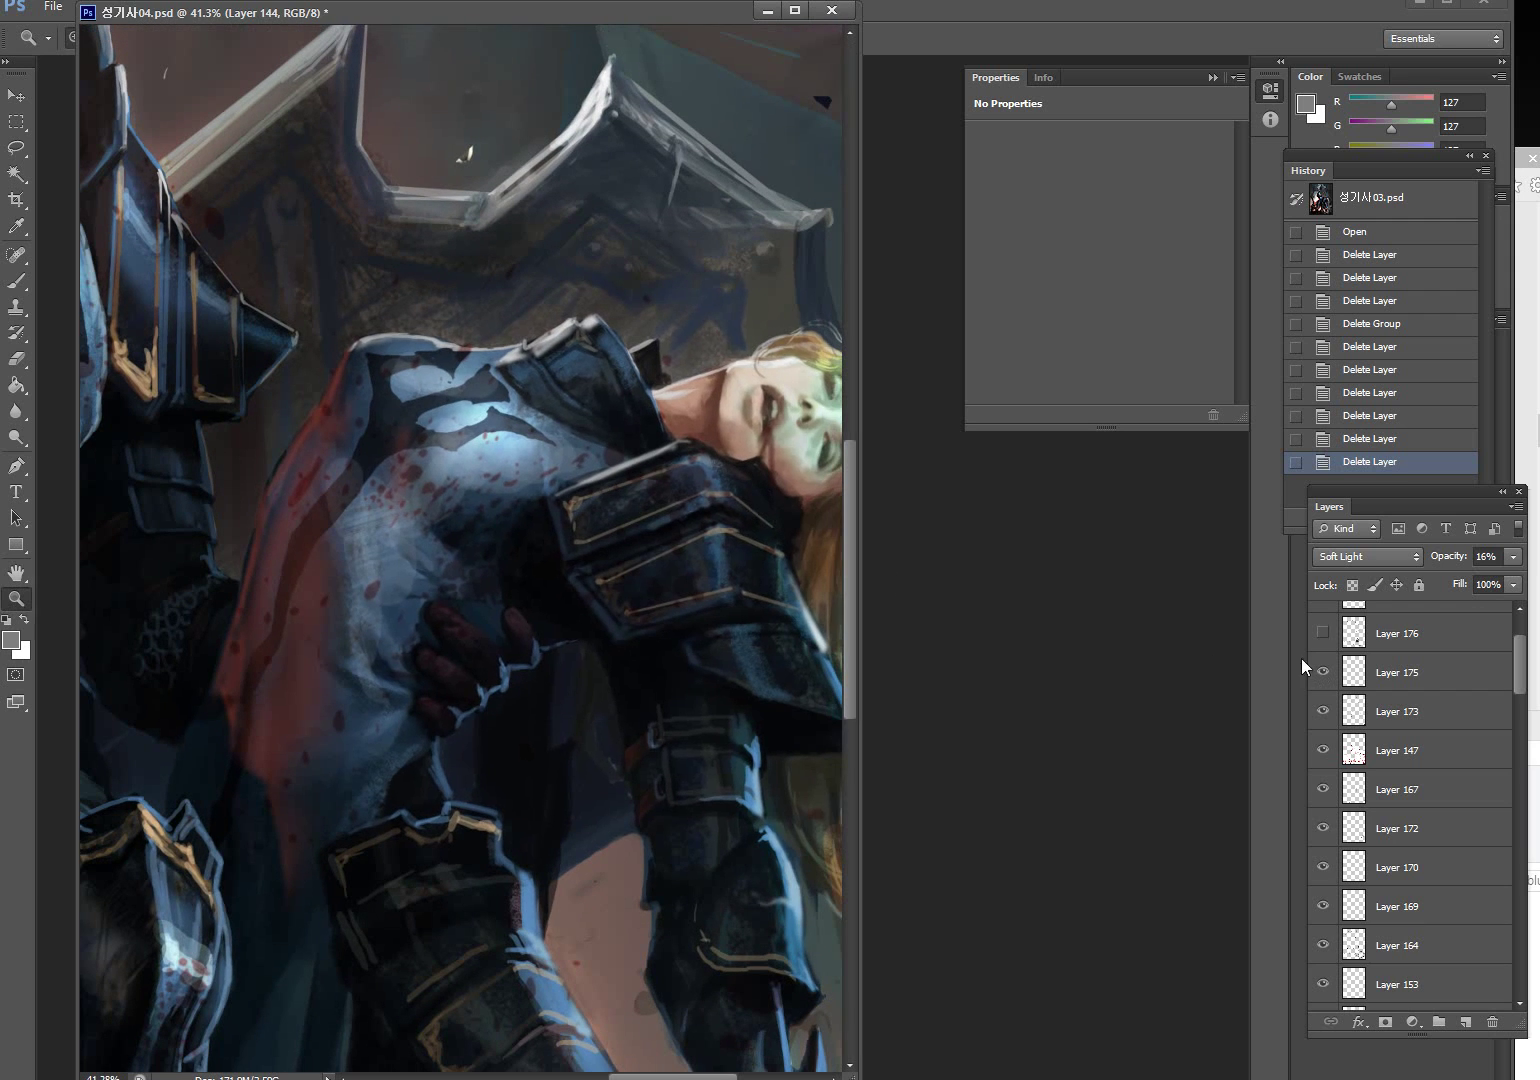
pyautogui.scroll(1, 1332, 680)
pyautogui.click(1322, 711)
pyautogui.click(1322, 711)
pyautogui.doubleClick(16, 572)
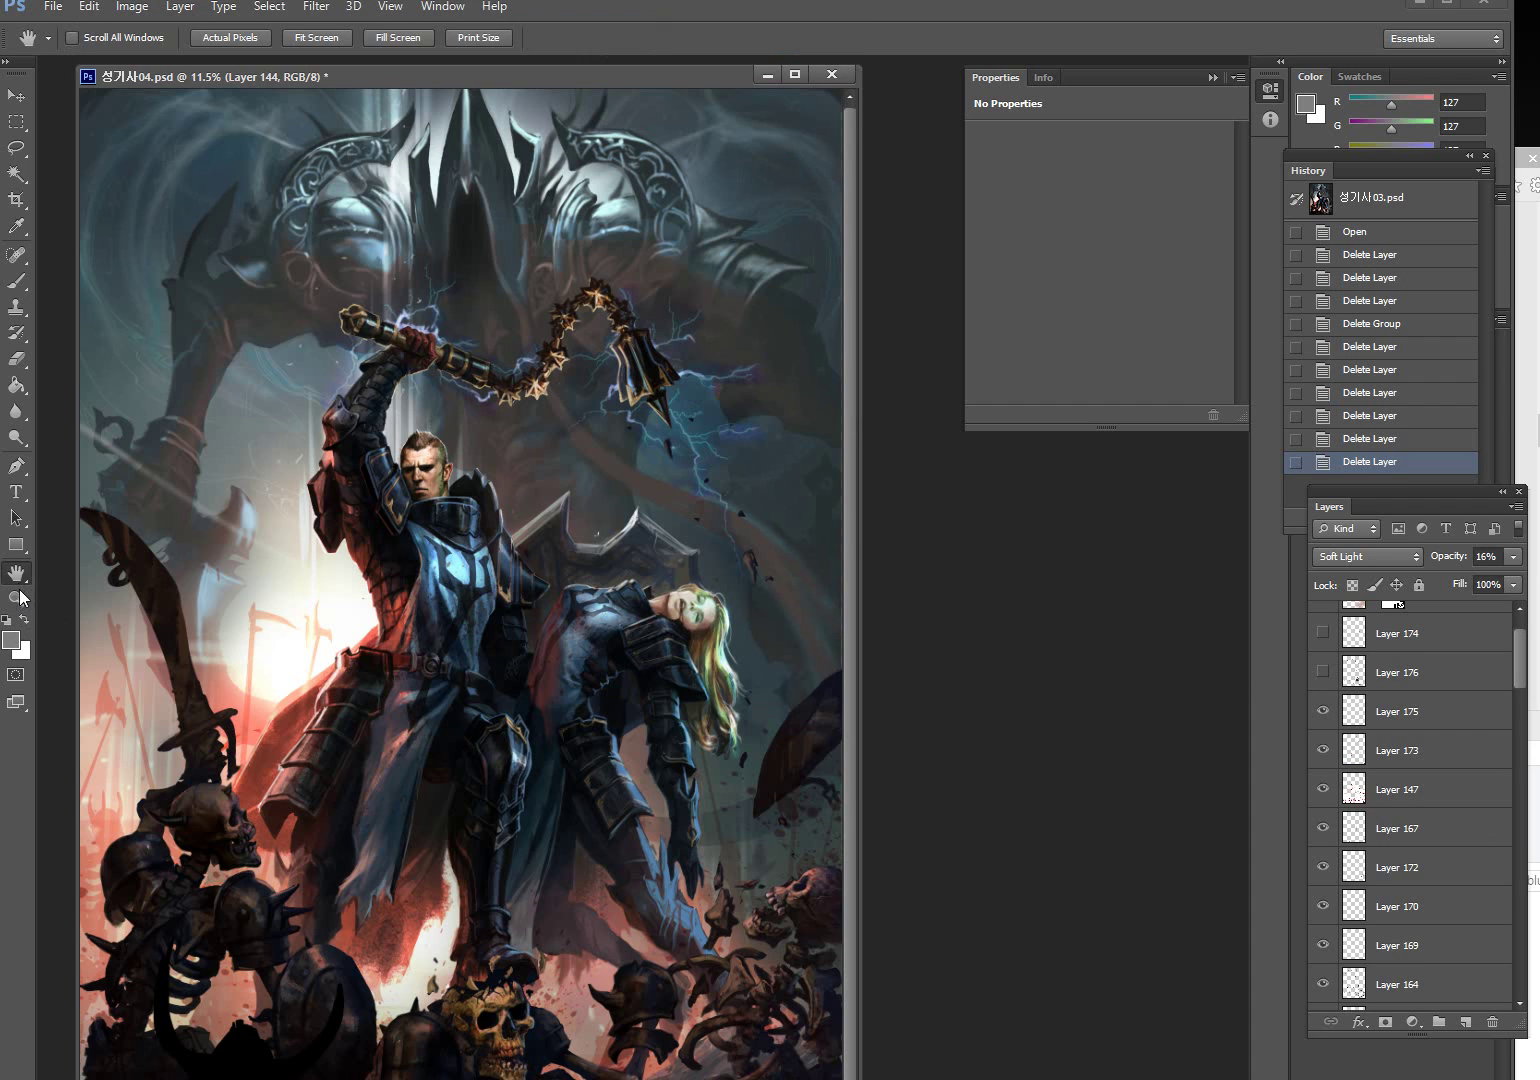
# Show Layer 176 on the skulls and Layer 174 near the shoulders, then compare Layer 177 over the skeletons
pyautogui.click(1322, 674)
pyautogui.scroll(2, 1323, 687)
pyautogui.click(1323, 700)
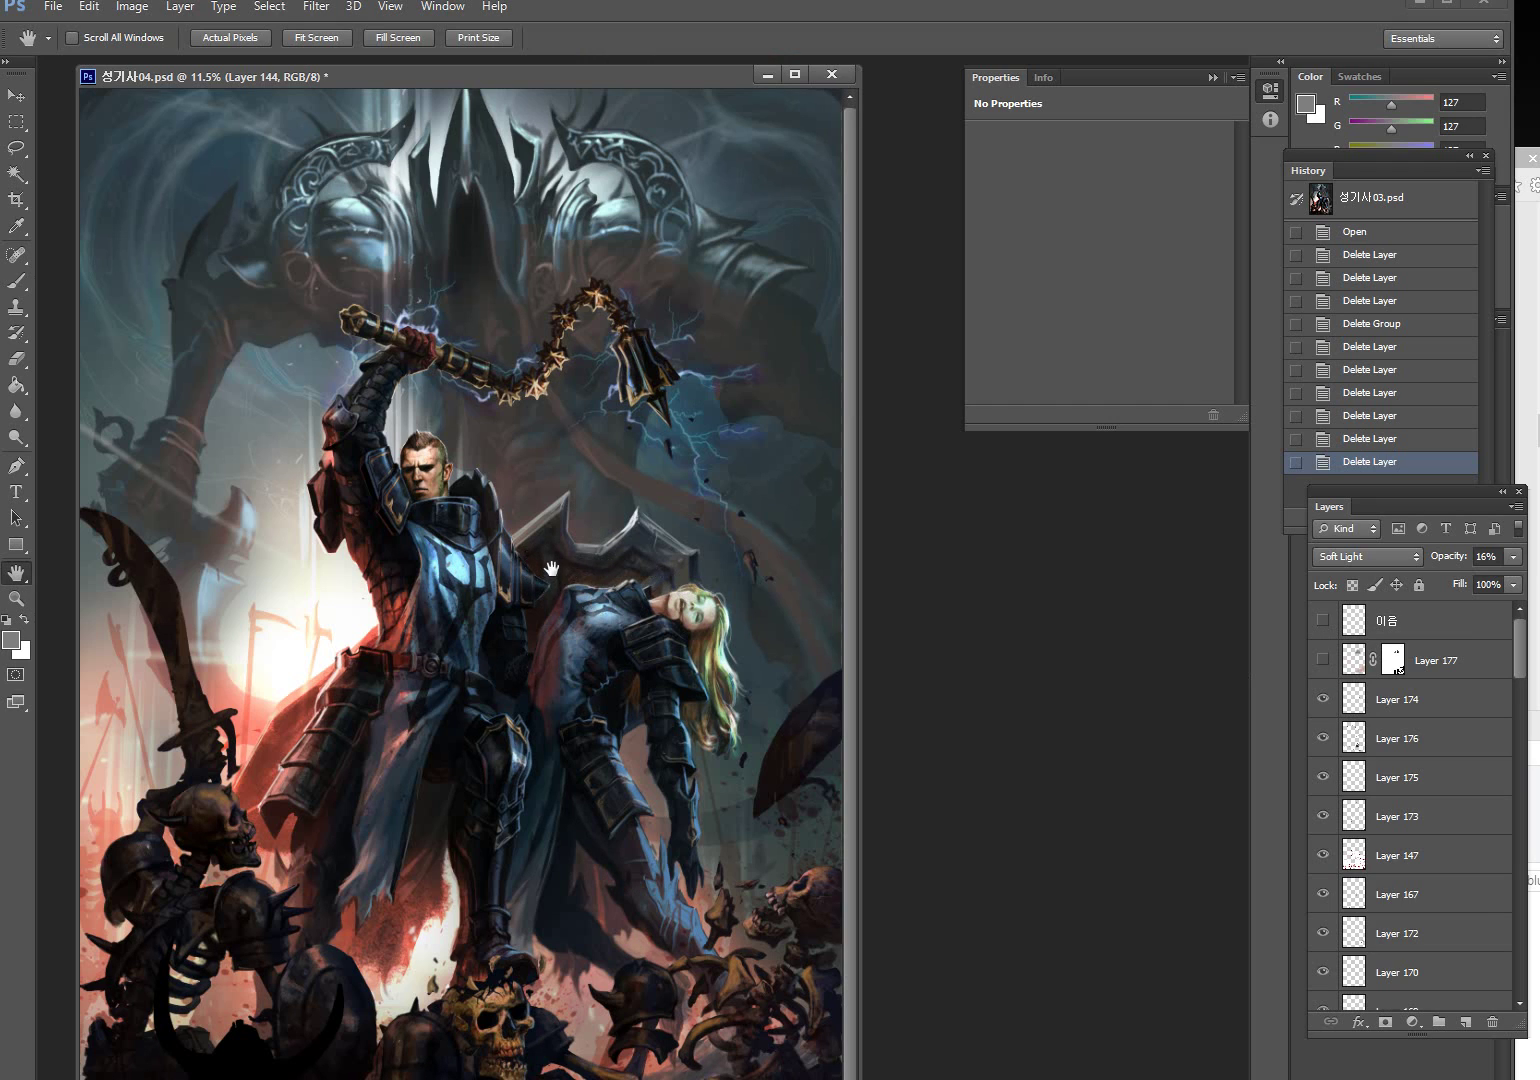
pyautogui.click(1323, 662)
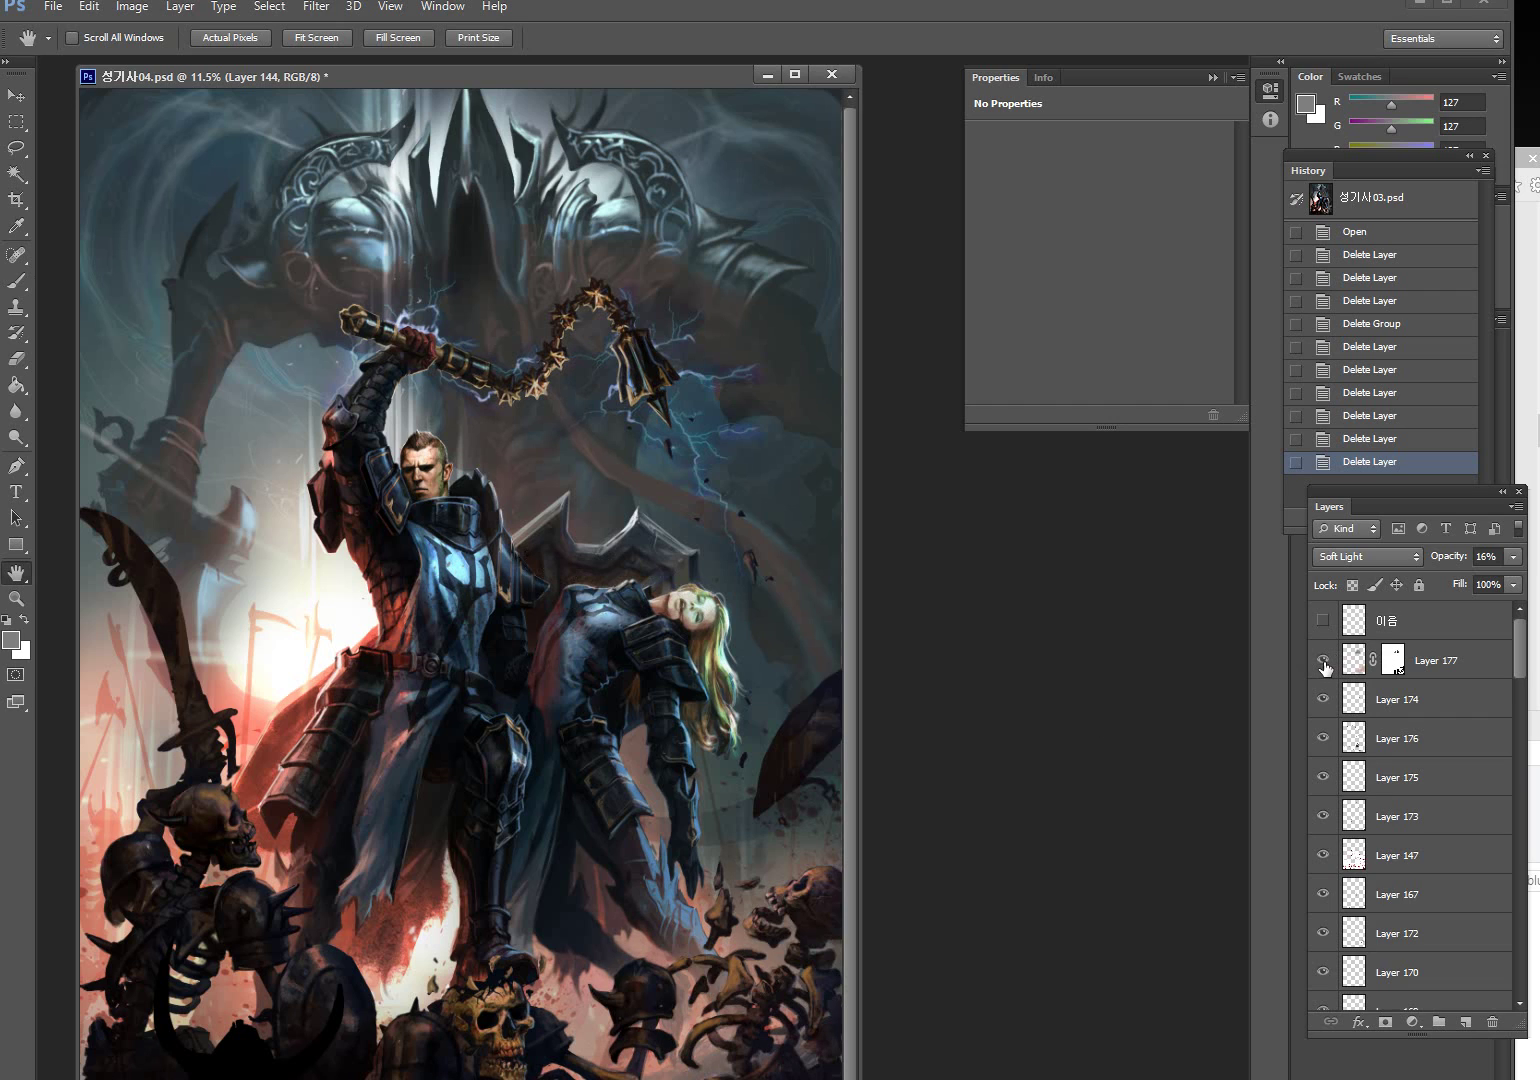
pyautogui.click(1323, 662)
pyautogui.click(1323, 662)
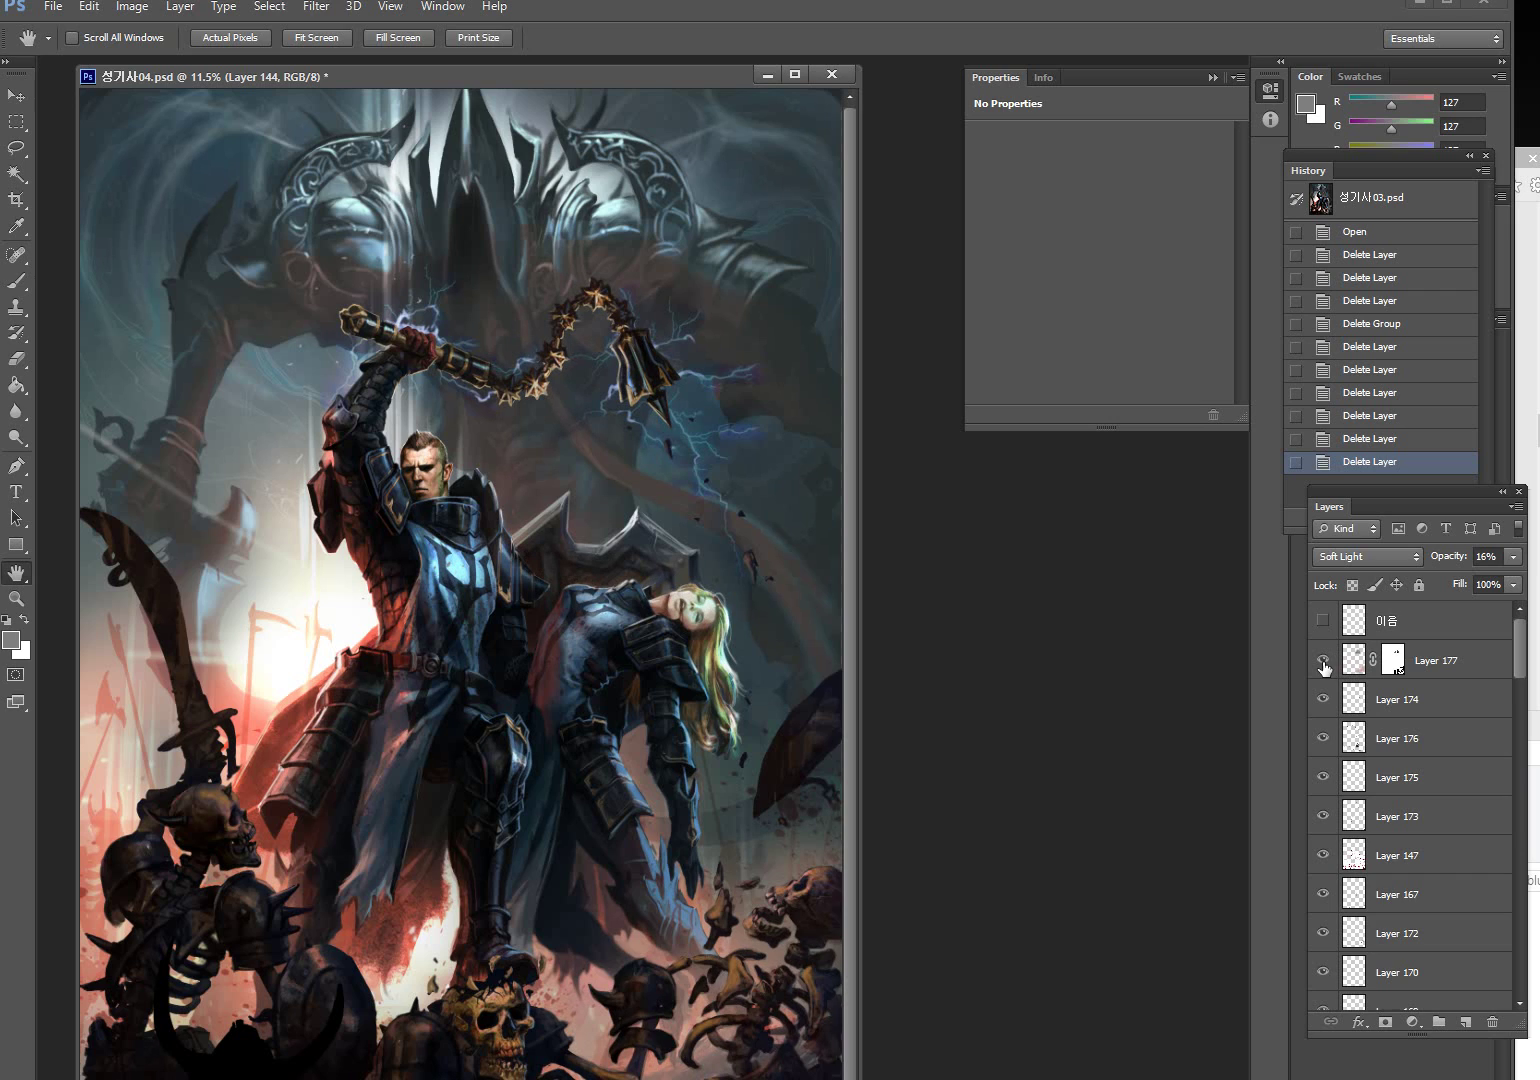